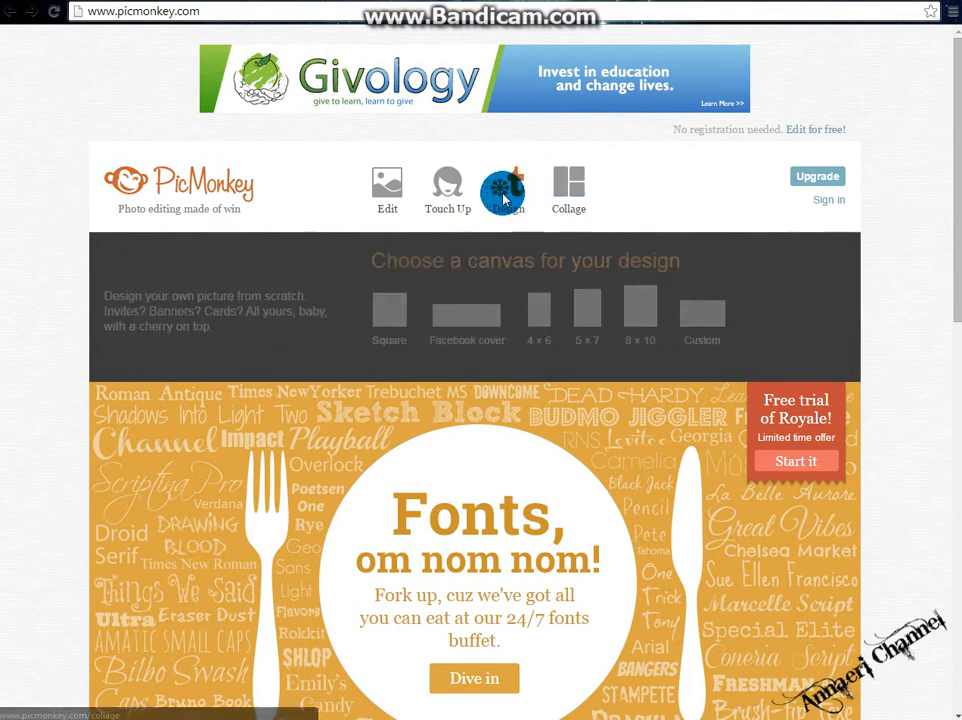
Create a custom 900 by 2000 pixel design canvas and make its background transparent.
left_click(641, 304)
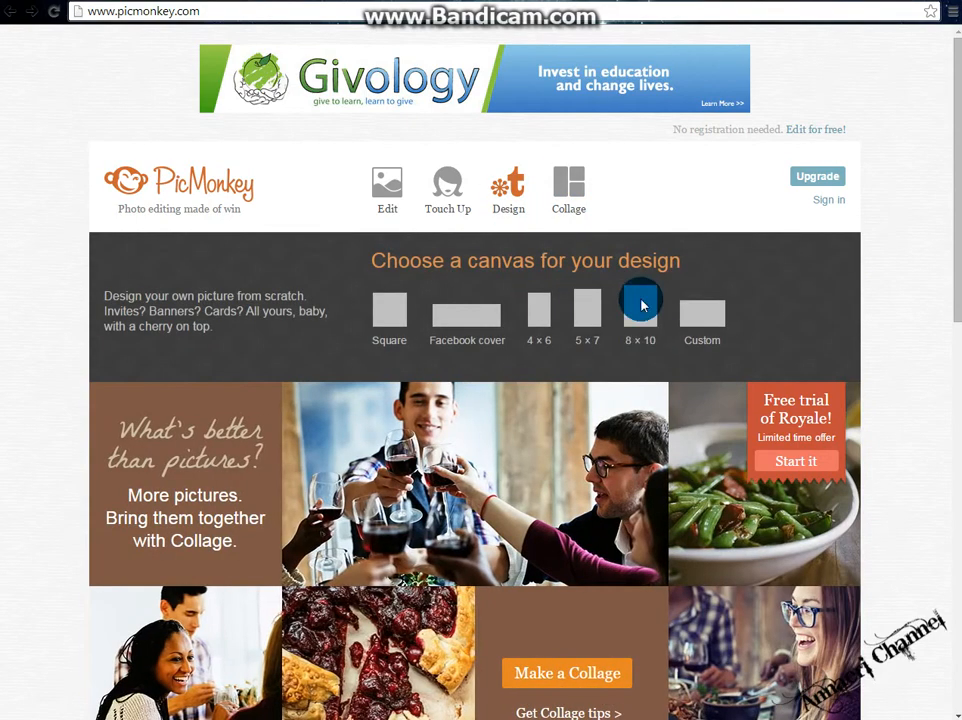
left_click(690, 312)
double_click(399, 298)
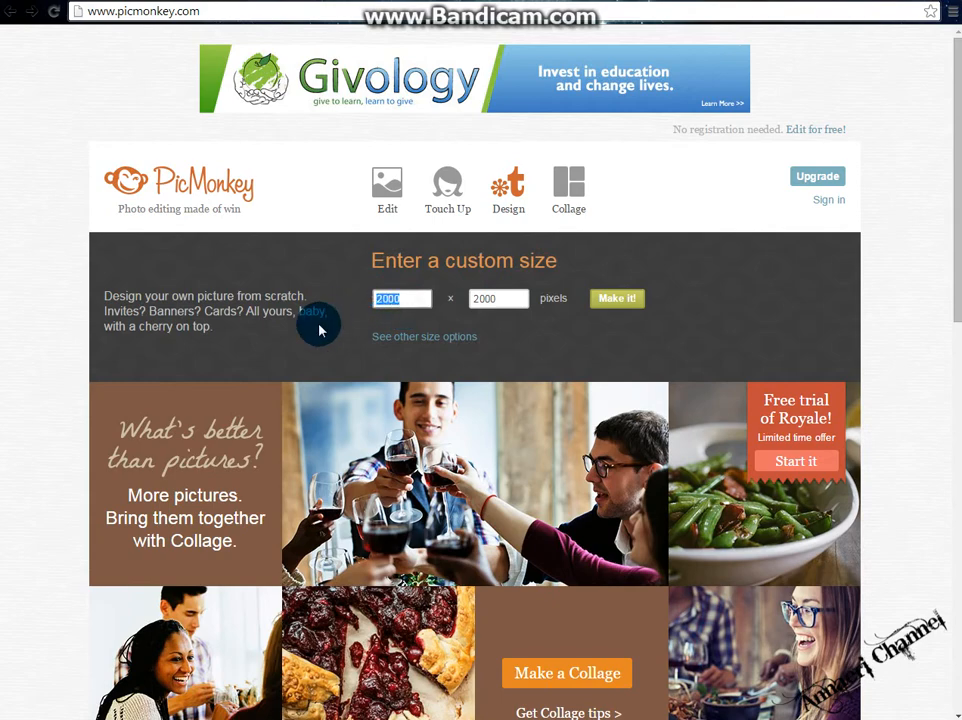
type("900")
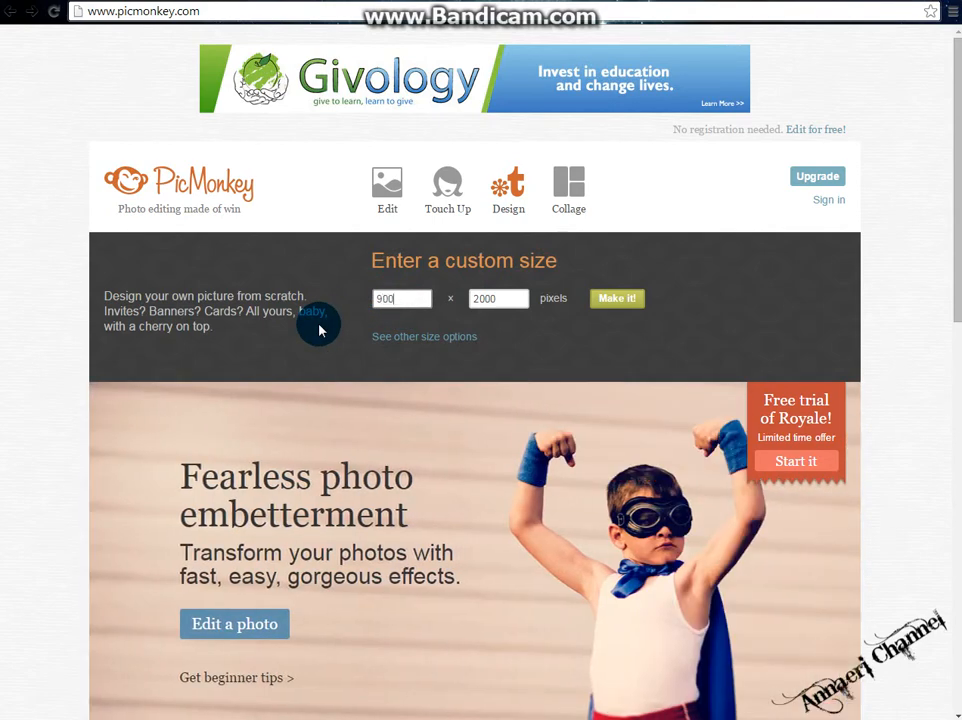
left_click(597, 300)
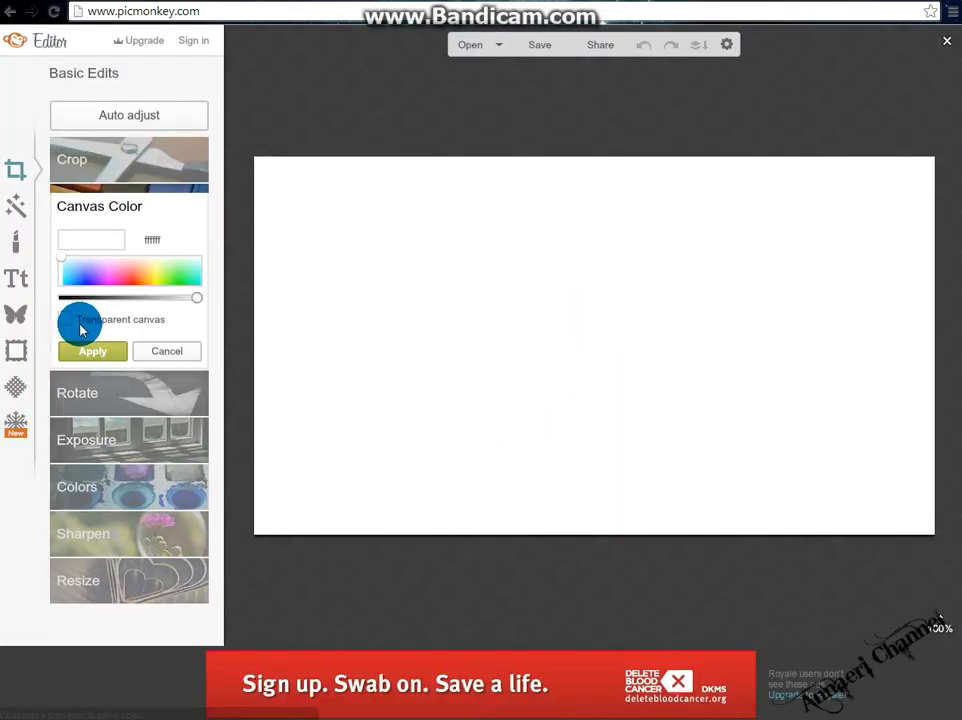
left_click(113, 319)
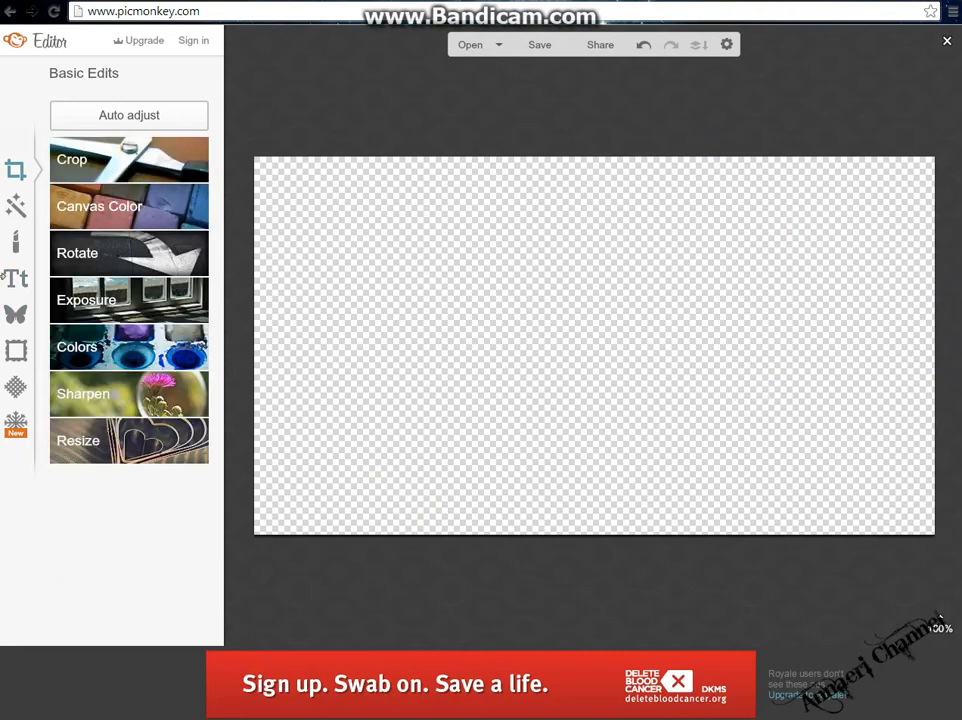
Add the grungy floral texture image from the Originals folder as an overlay and stretch it to fill the canvas.
left_click(28, 322)
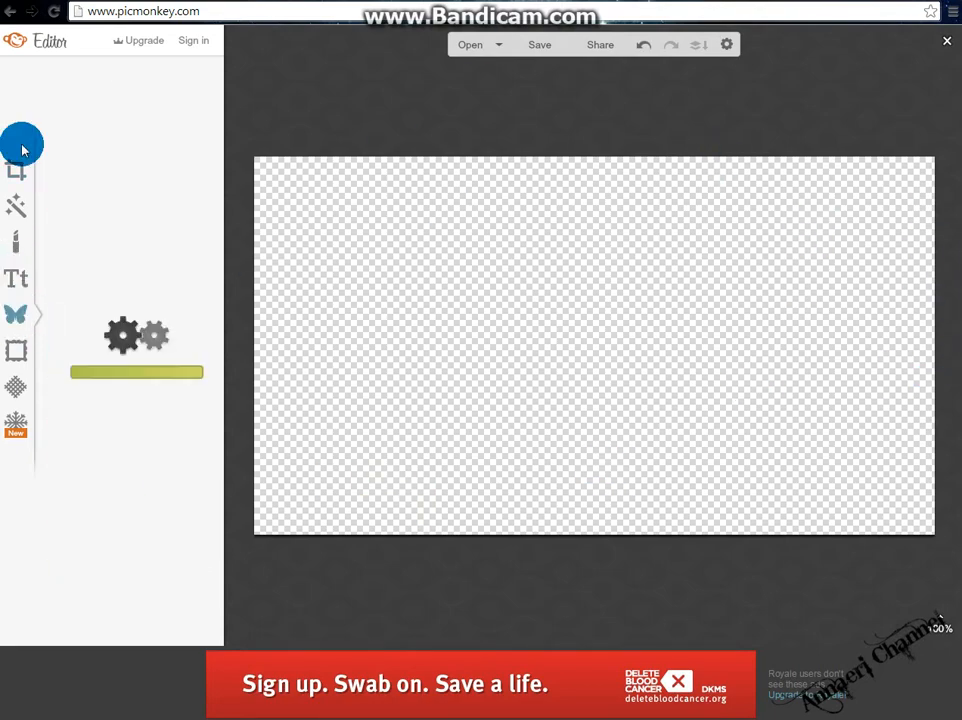
left_click(114, 117)
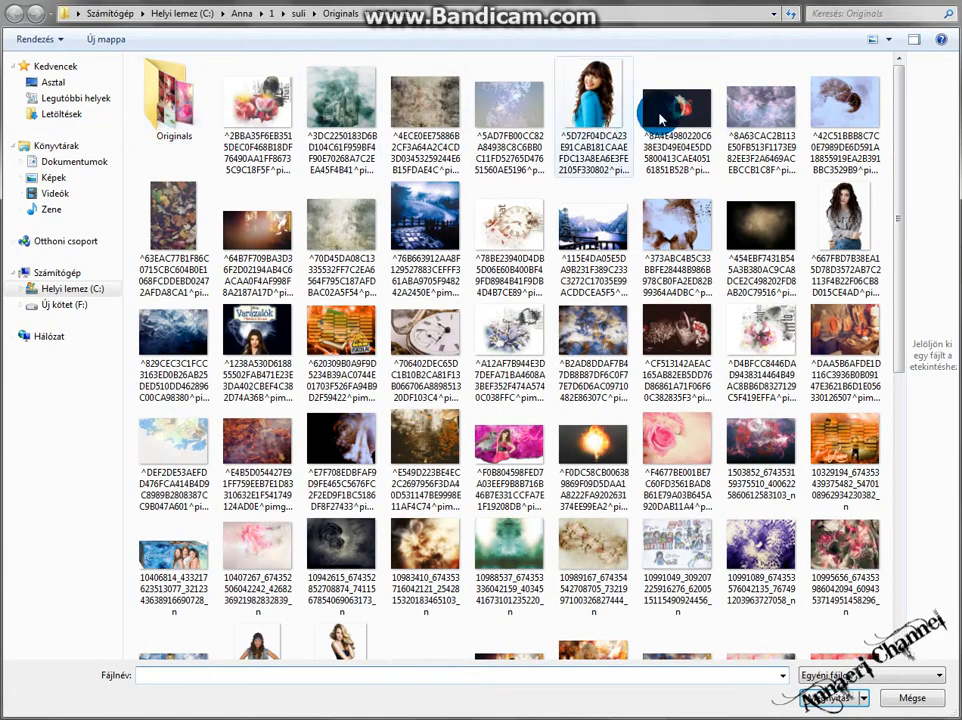
left_click_drag(893, 140, 915, 83)
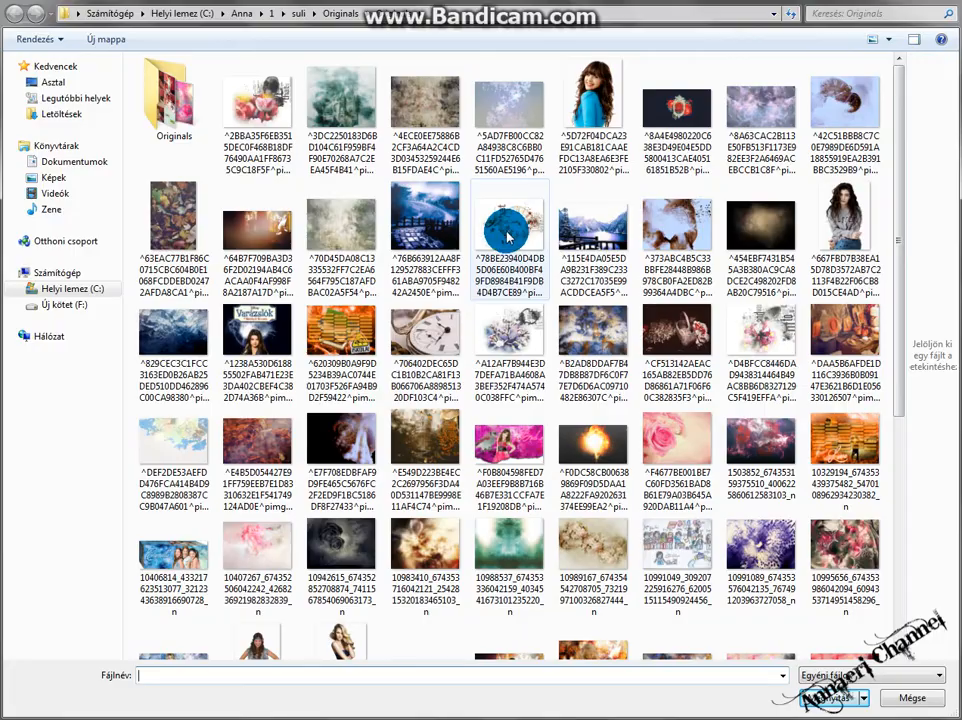
double_click(391, 112)
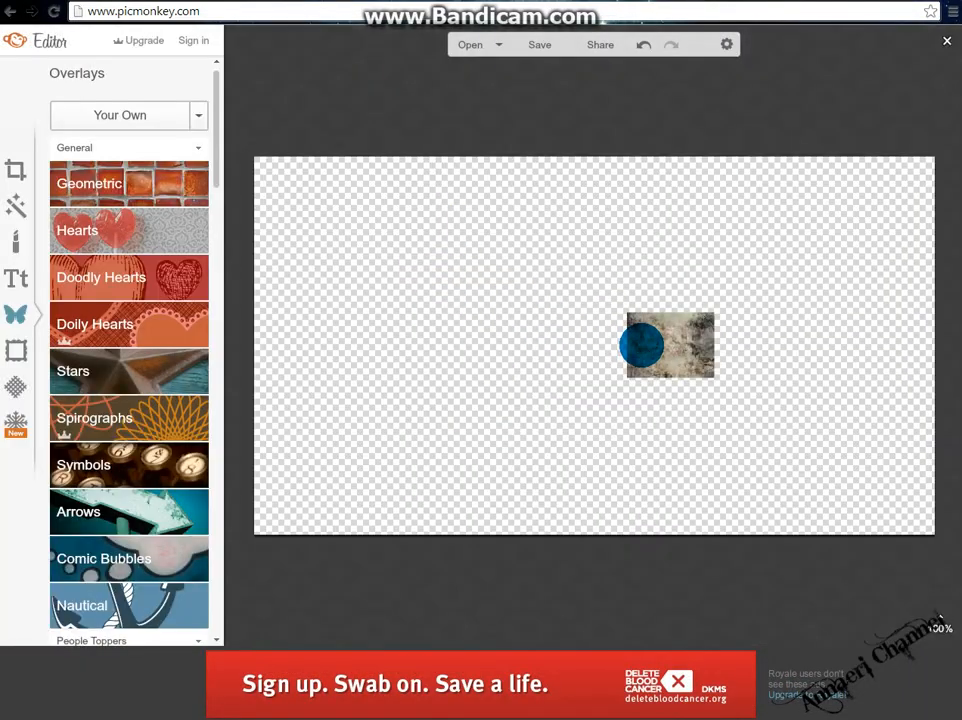
left_click_drag(641, 344, 267, 185)
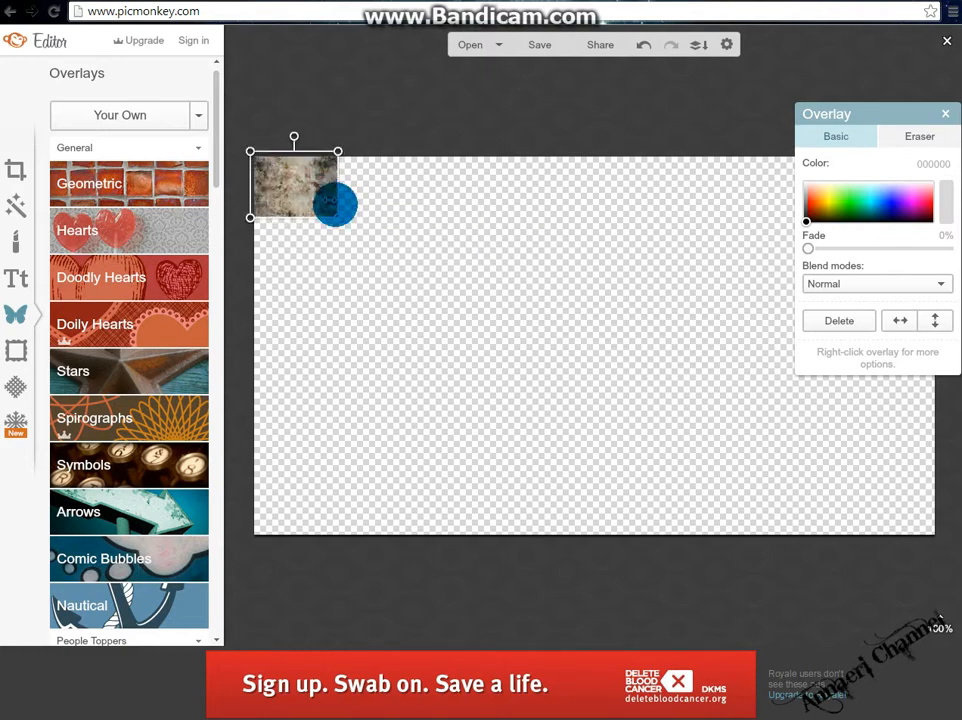
left_click_drag(338, 217, 895, 550)
left_click_drag(857, 448, 855, 421)
Add the autumn leaves image as a second overlay and enlarge it to cover the whole canvas.
left_click_drag(196, 112, 142, 134)
left_click(143, 125)
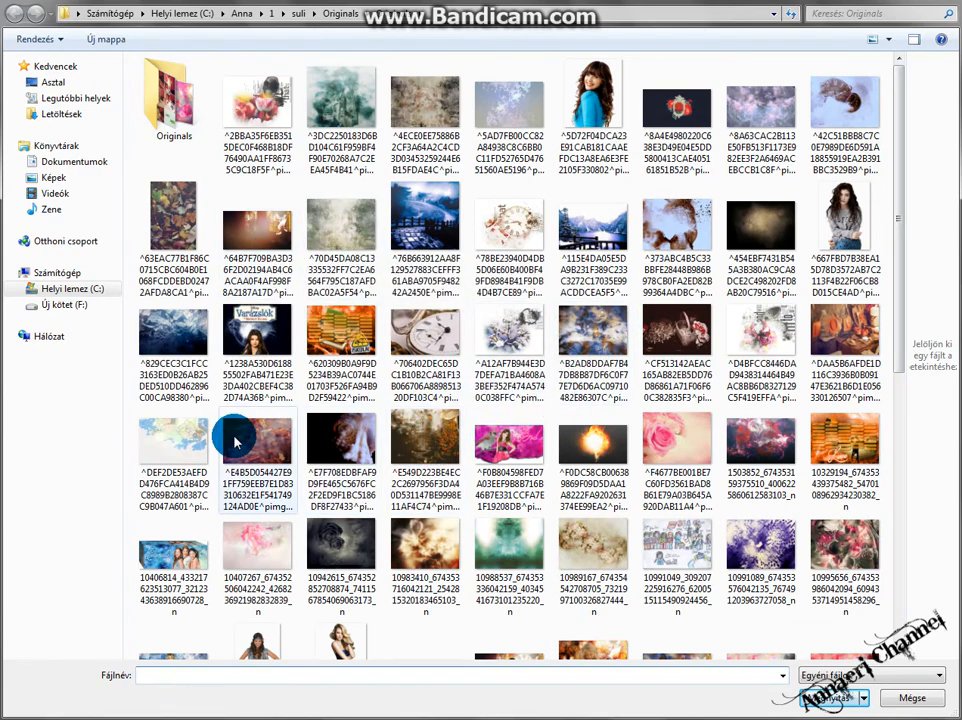
double_click(235, 442)
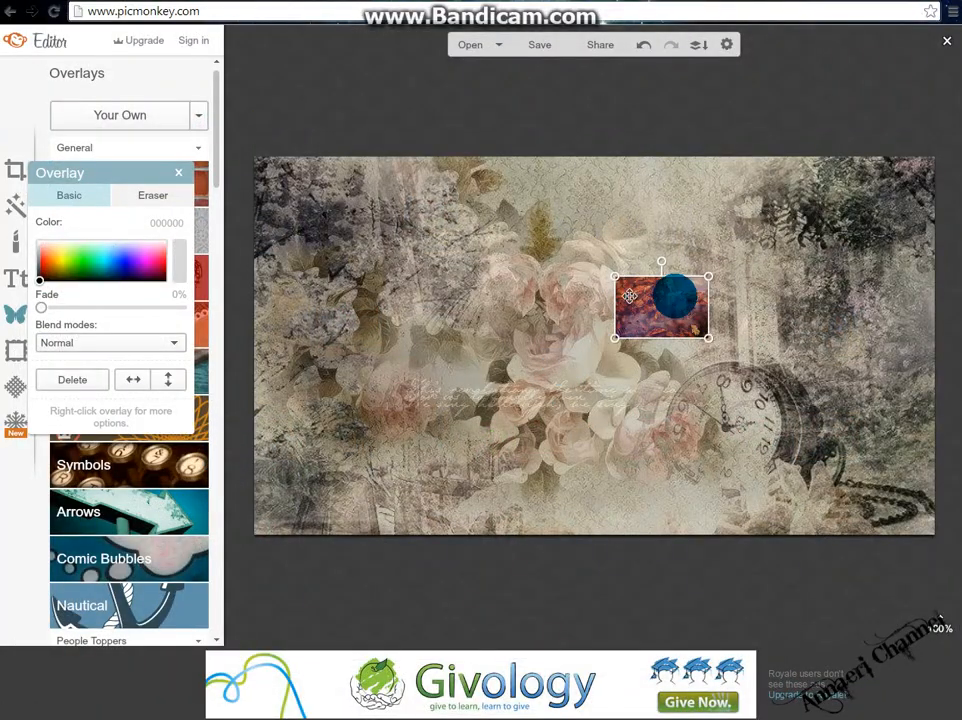
left_click_drag(661, 315, 958, 630)
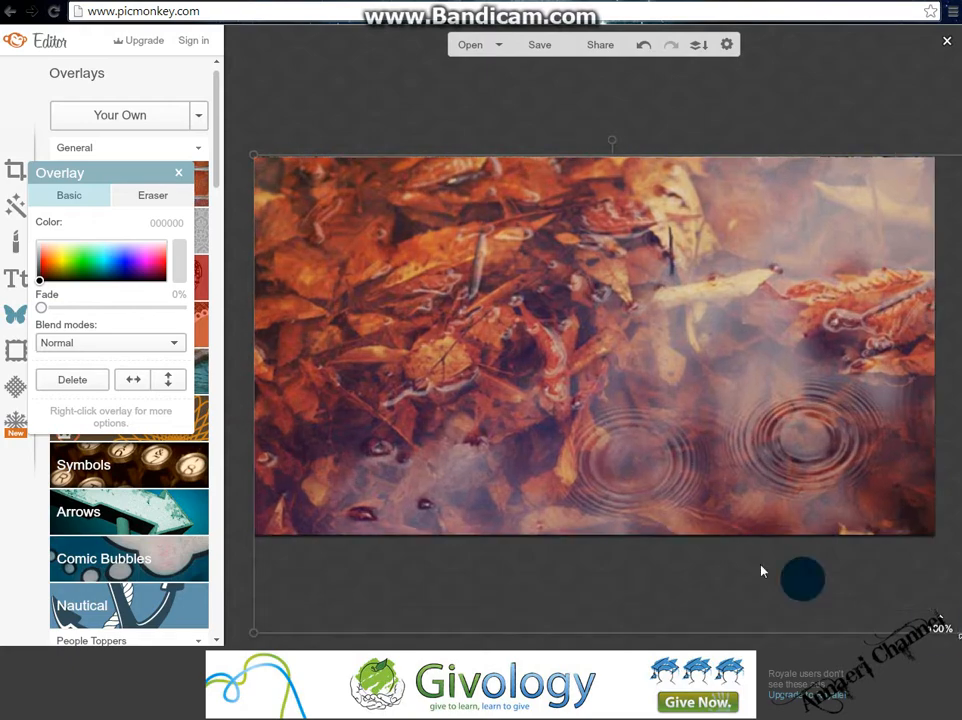
Set the leaves overlay's blend mode to Overlay.
left_click(113, 344)
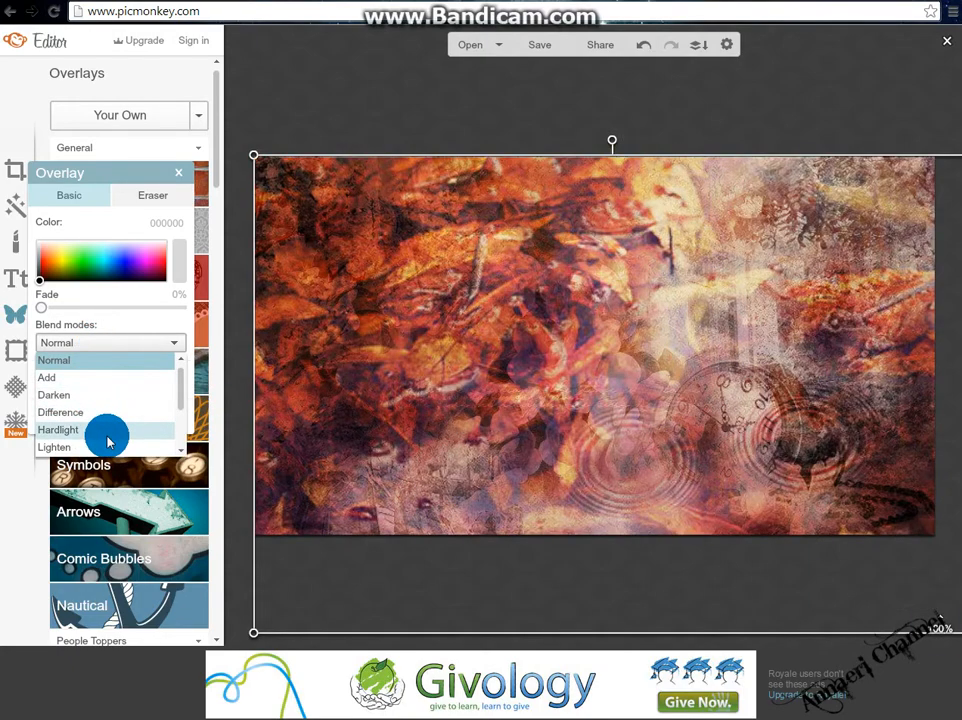
scroll(108, 450, "down", 1)
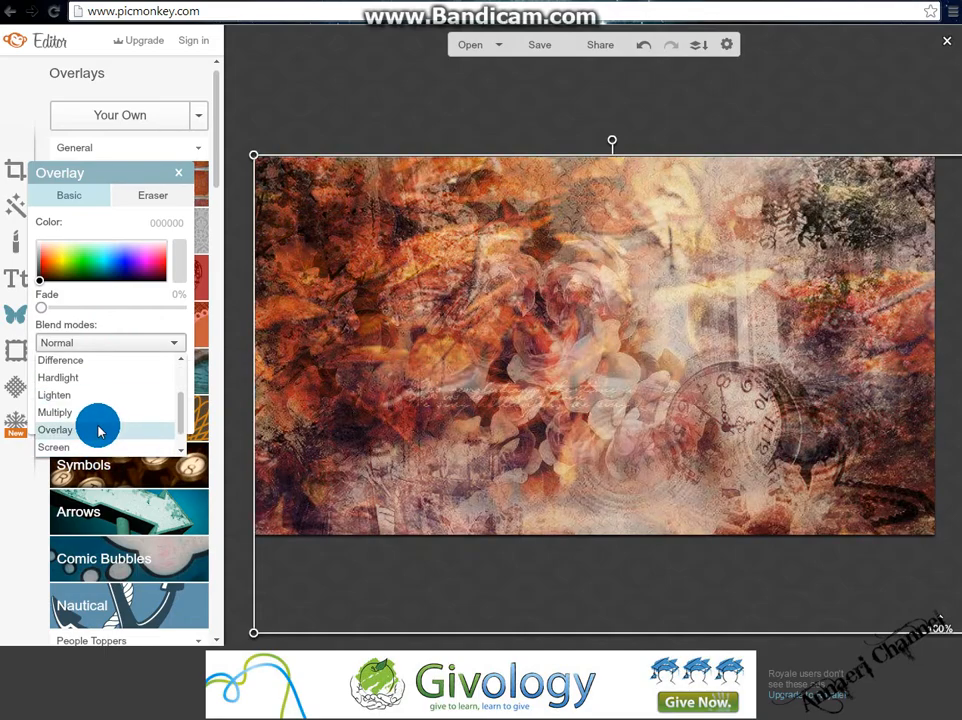
left_click(99, 431)
left_click(67, 200)
left_click_drag(91, 176, 107, 192)
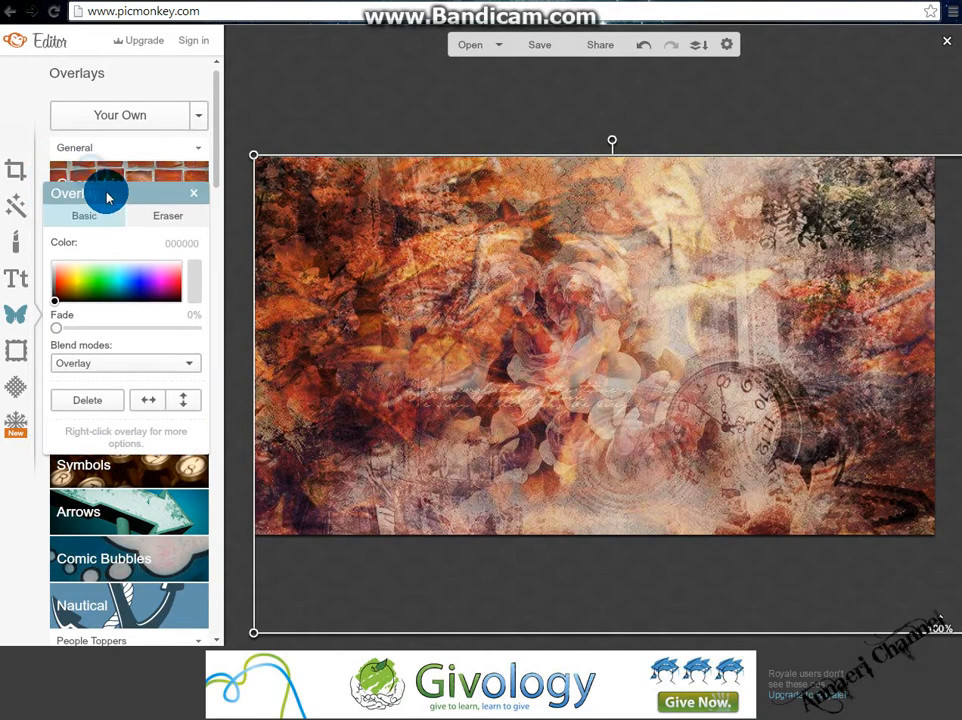
Add the basket photo as a third overlay and size it over the lower-right part of the canvas.
left_click(122, 113)
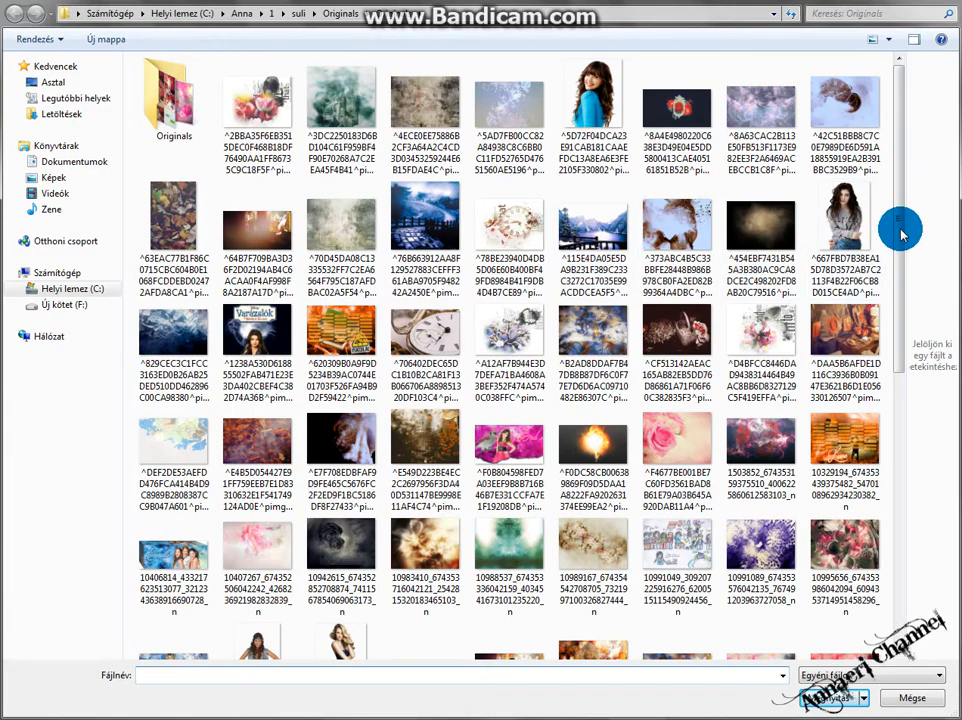
left_click_drag(902, 230, 932, 510)
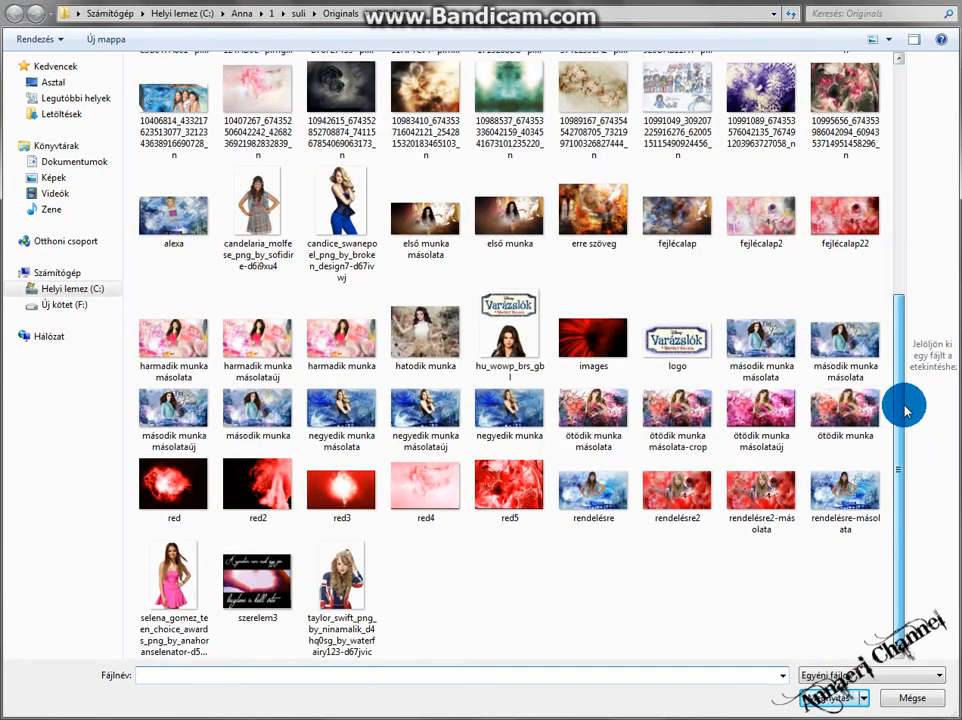
left_click_drag(905, 405, 942, 265)
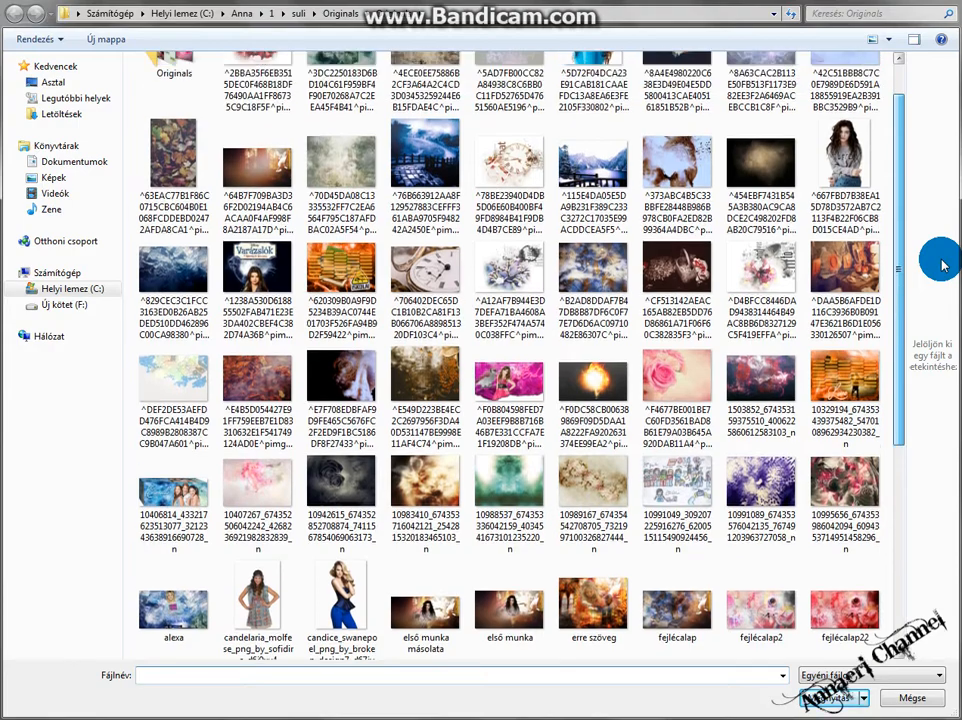
double_click(676, 226)
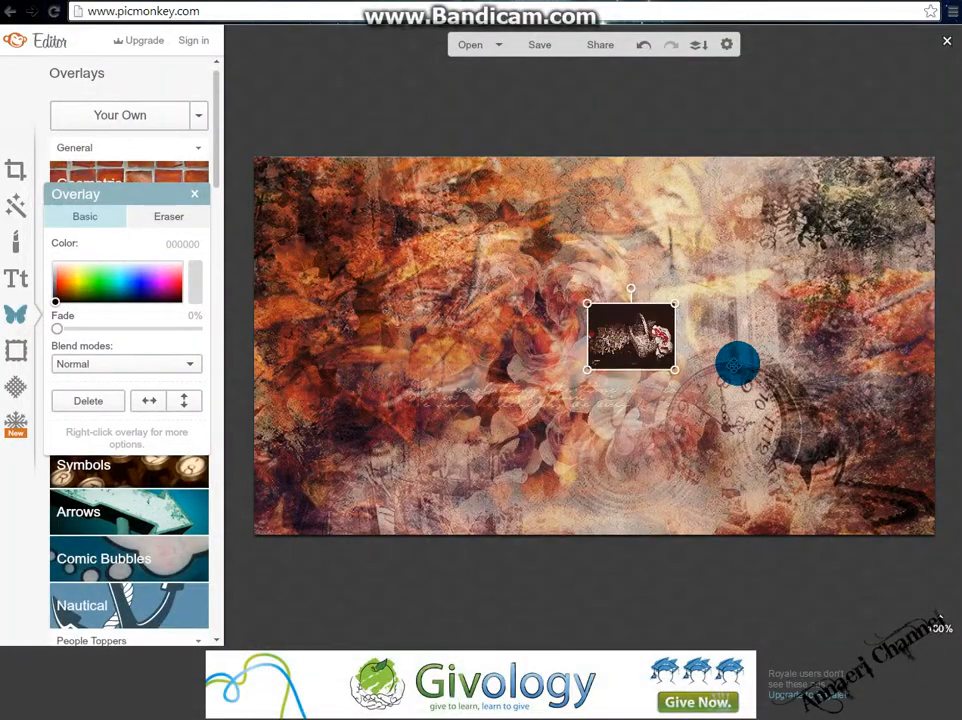
left_click_drag(634, 335, 751, 582)
left_click_drag(600, 352, 744, 427)
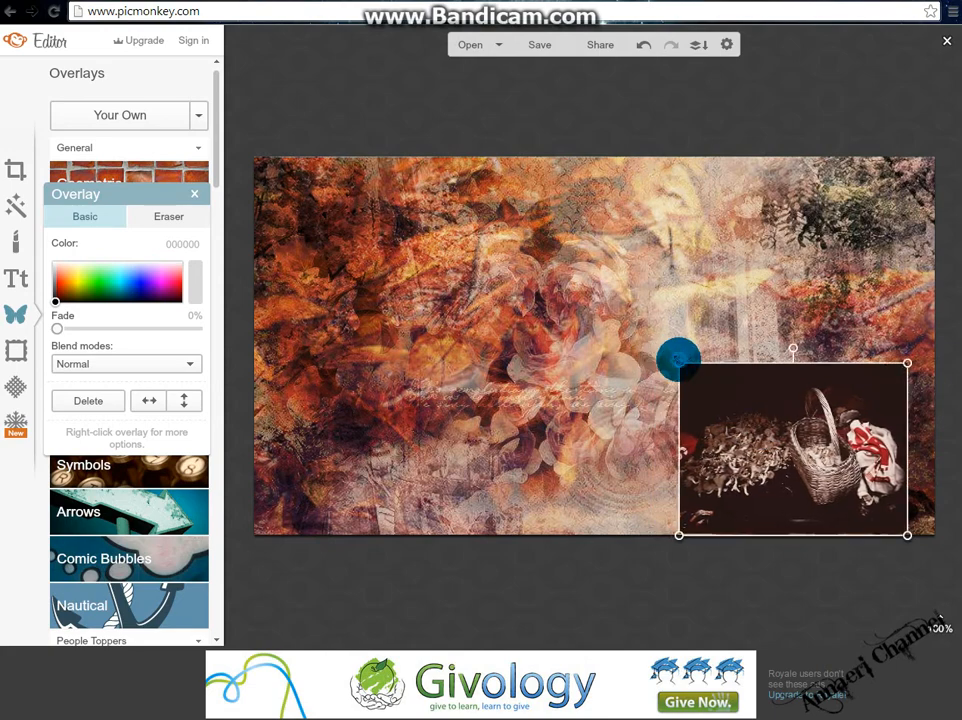
left_click_drag(678, 358, 623, 326)
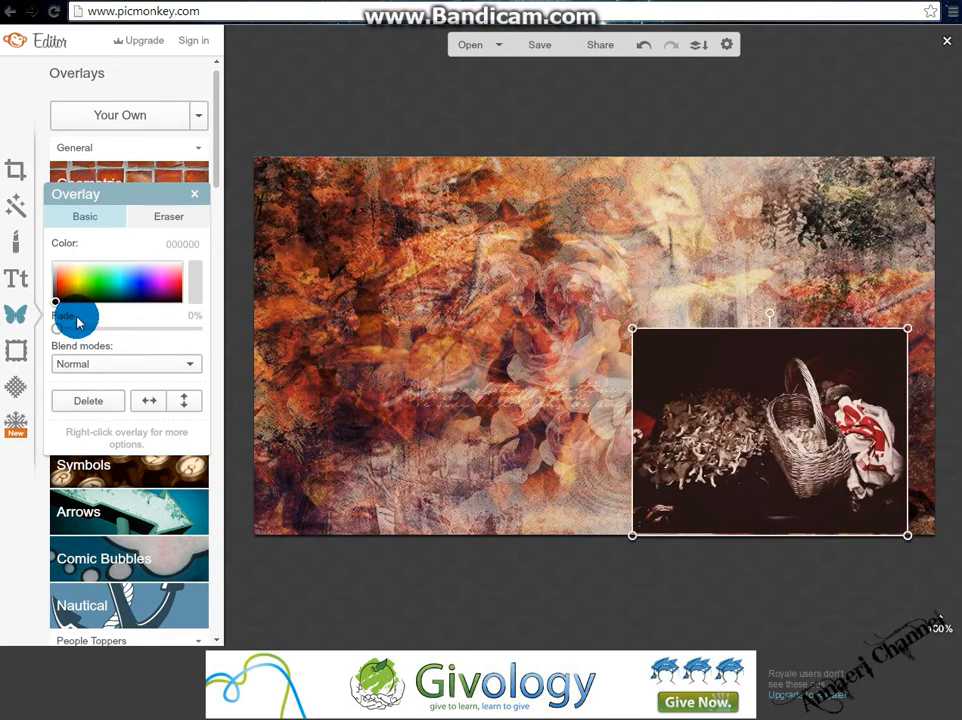
Erase the basket overlay's upper and left edges with an eraser of size 98 and hardness 0.
left_click(167, 216)
mouse_move(90, 281)
left_mouse_down()
mouse_move(211, 286)
mouse_move(195, 284)
left_mouse_up()
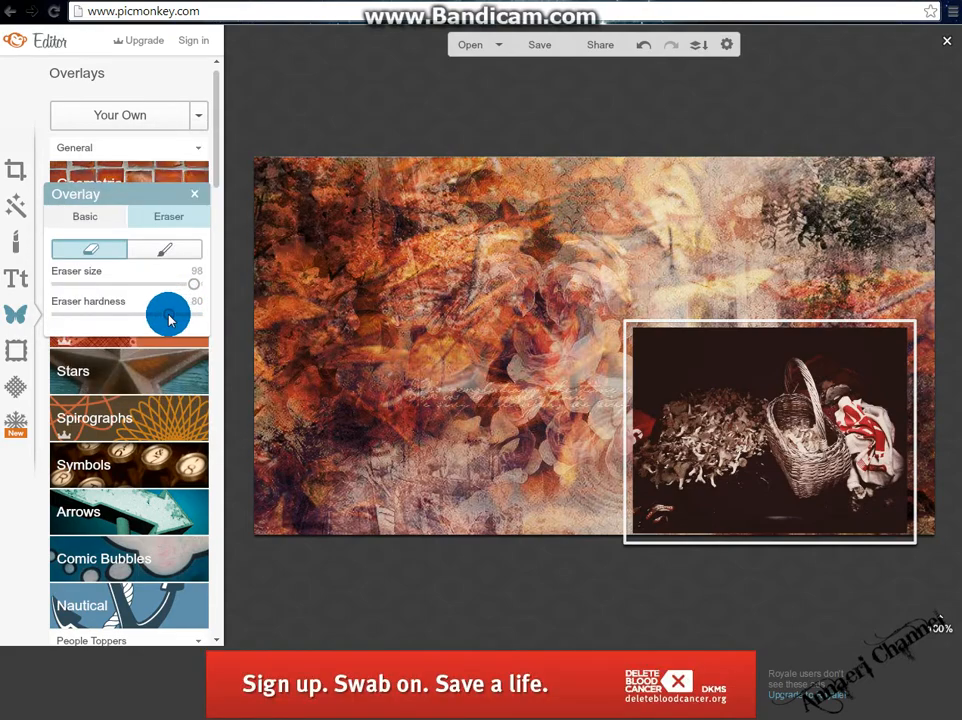
mouse_move(170, 318)
left_mouse_down()
mouse_move(79, 307)
mouse_move(39, 318)
left_mouse_up()
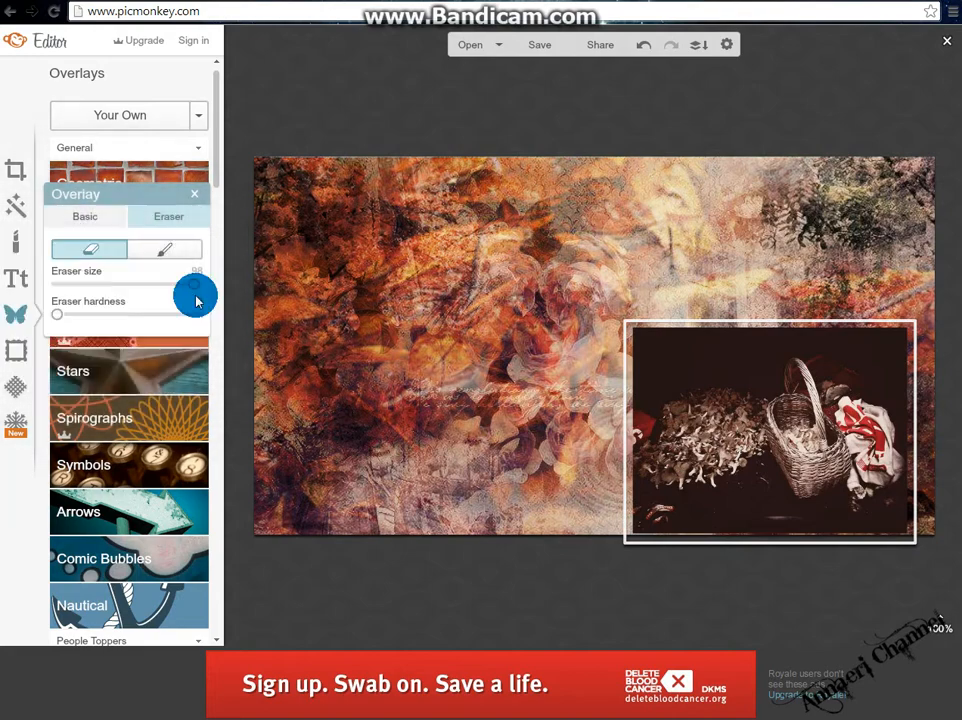
mouse_move(578, 348)
left_mouse_down()
mouse_move(566, 429)
mouse_move(574, 459)
mouse_move(633, 533)
mouse_move(697, 588)
mouse_move(728, 595)
left_mouse_up()
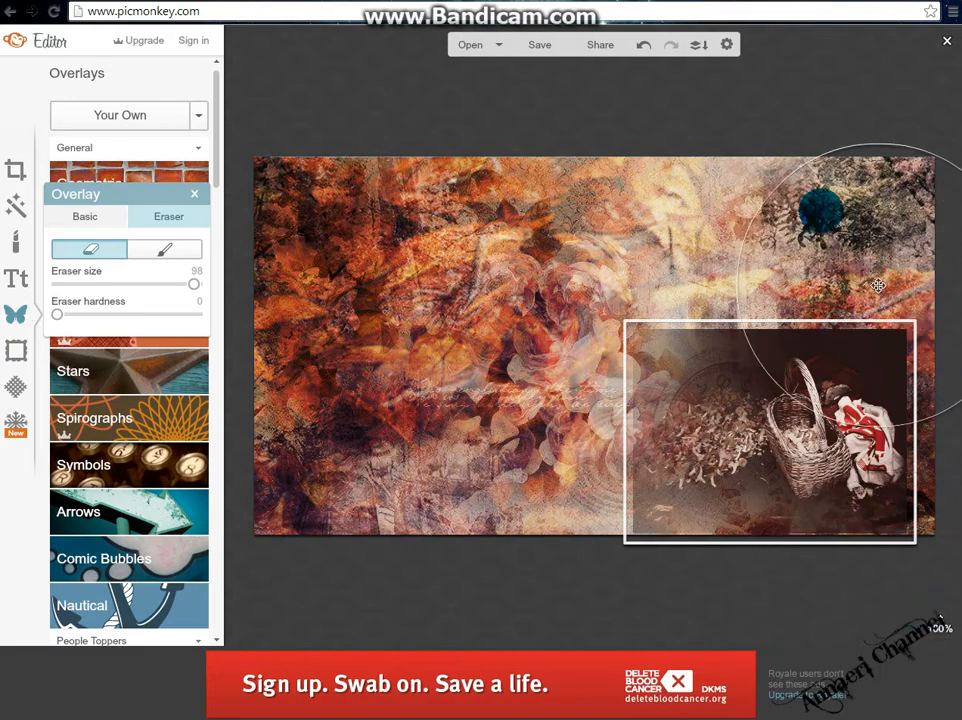
mouse_move(821, 210)
left_mouse_down()
mouse_move(700, 236)
mouse_move(630, 277)
mouse_move(601, 336)
left_mouse_up()
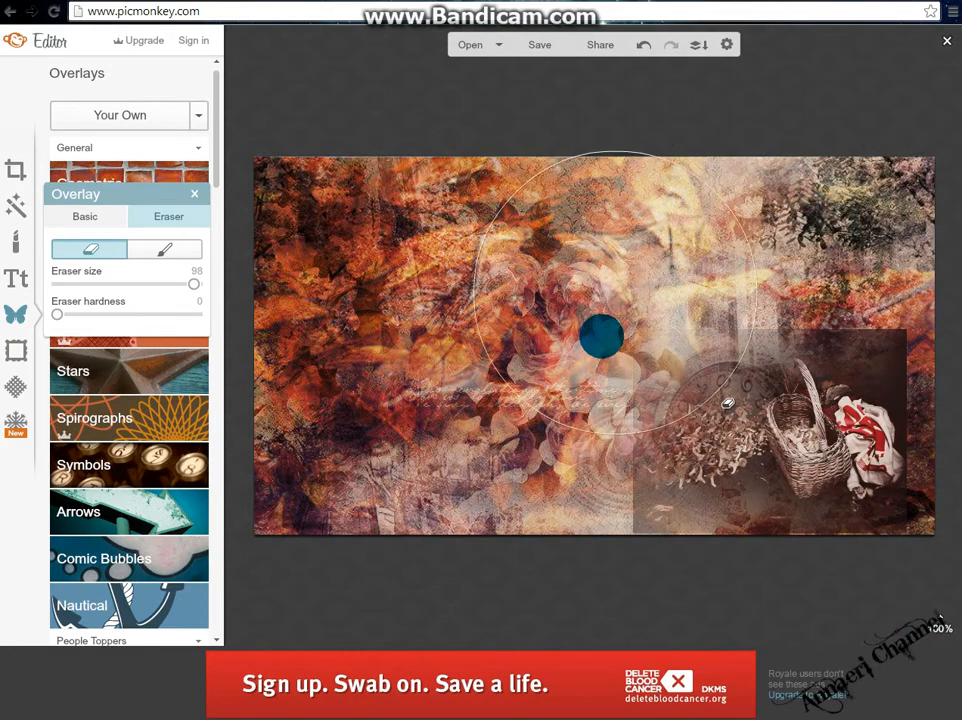
mouse_move(615, 293)
left_mouse_down()
mouse_move(553, 353)
mouse_move(590, 470)
mouse_move(628, 503)
mouse_move(610, 485)
left_mouse_up()
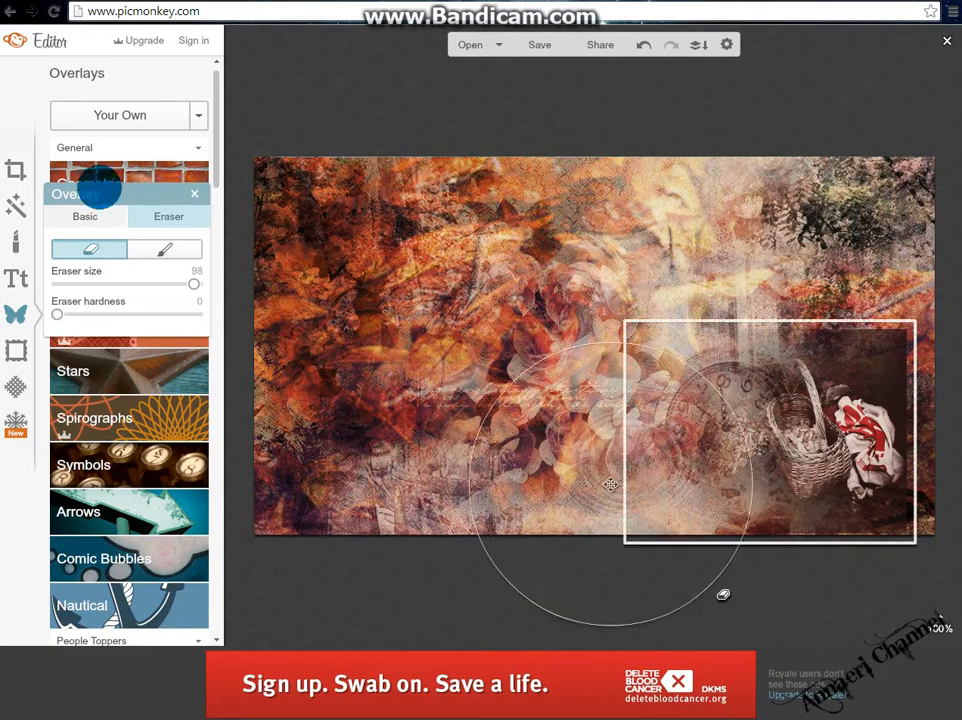
Enlarge the basket overlay and reposition it in the lower-right corner of the canvas.
left_click(85, 216)
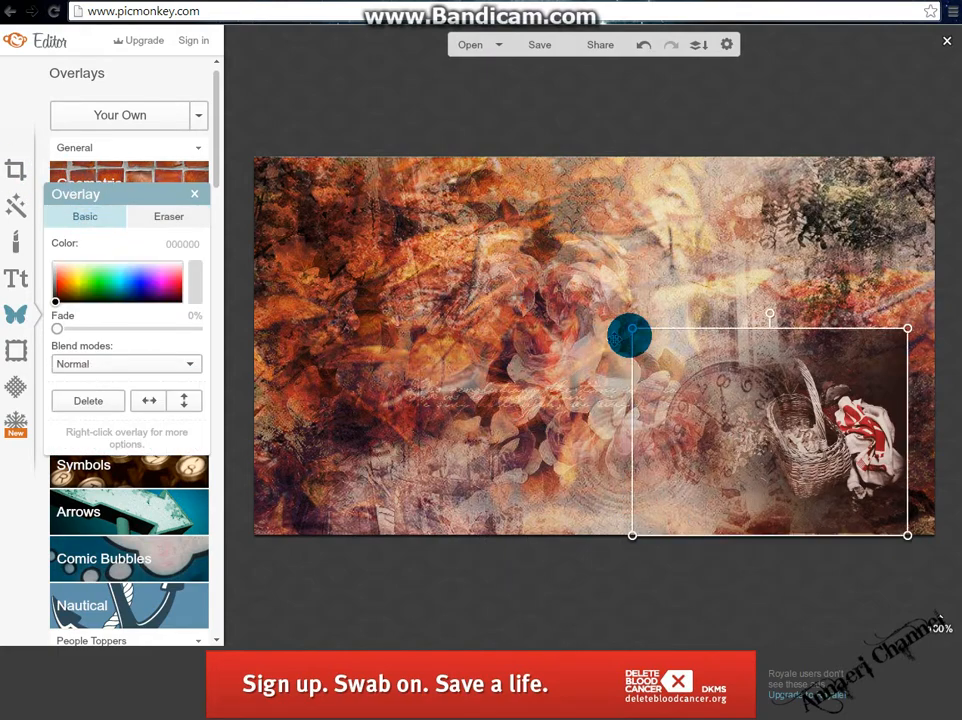
left_click_drag(634, 331, 268, 260)
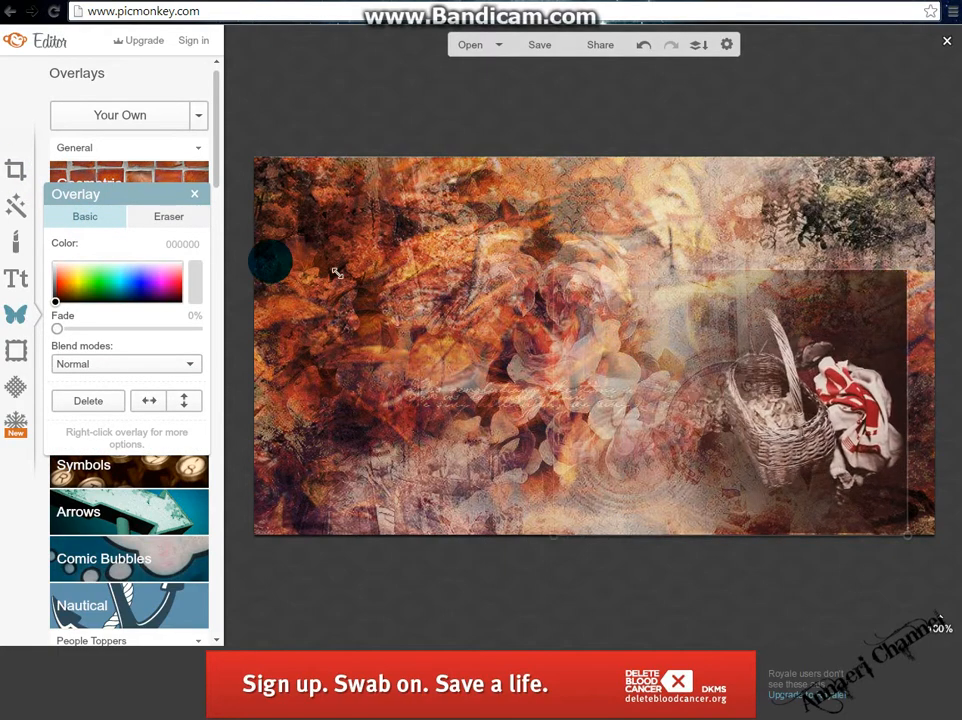
left_click_drag(685, 373, 734, 412)
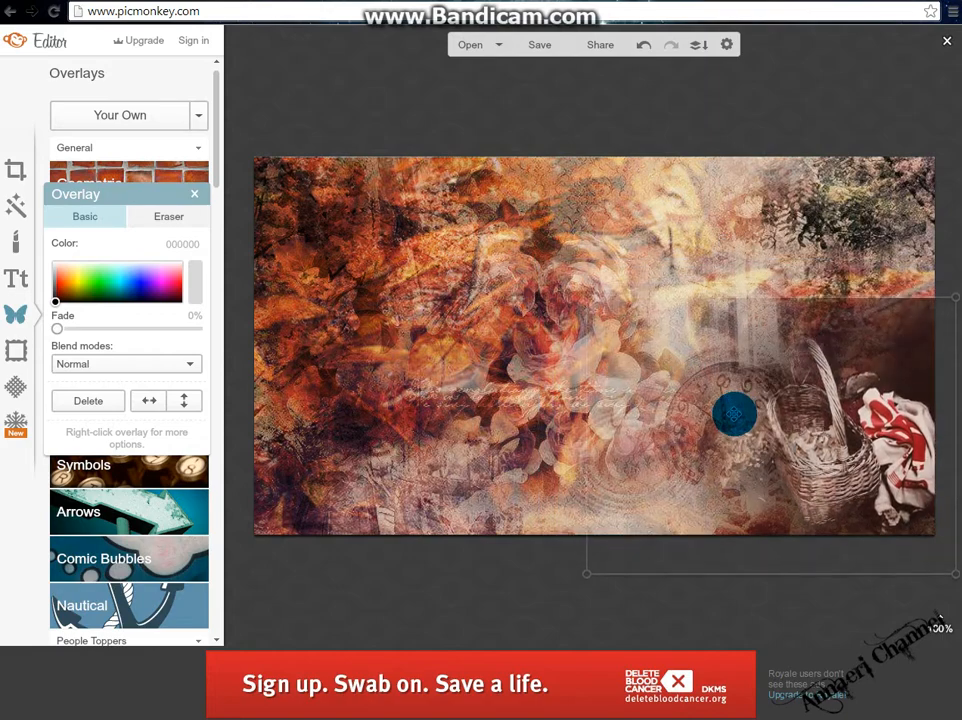
Set the basket overlay's blend mode to Hardlight and close the overlay panel.
left_click(176, 217)
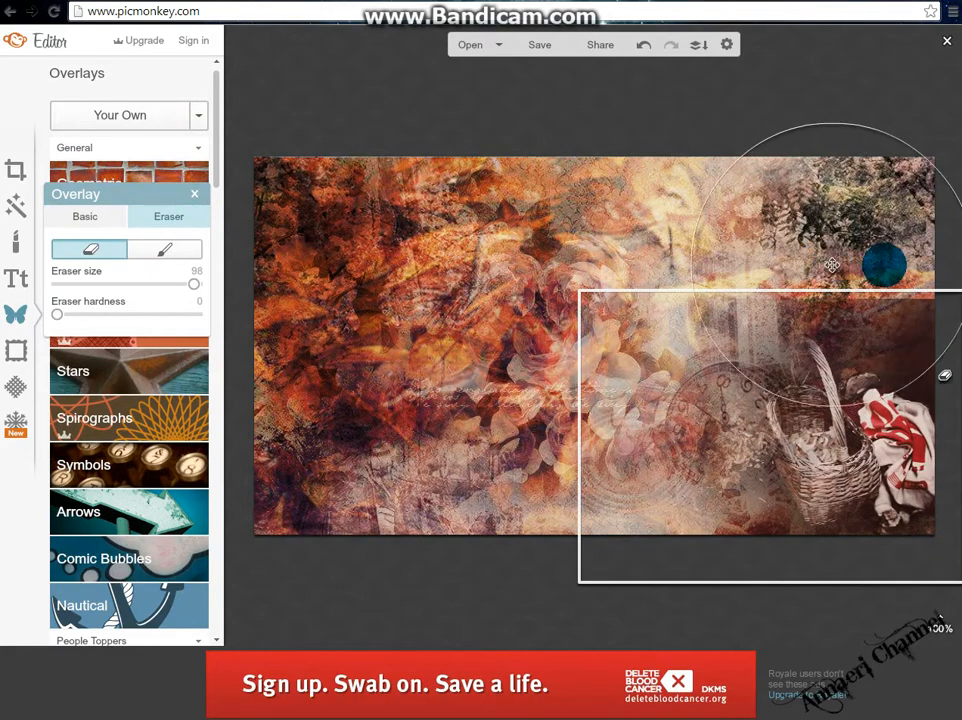
left_click(104, 224)
left_click(66, 362)
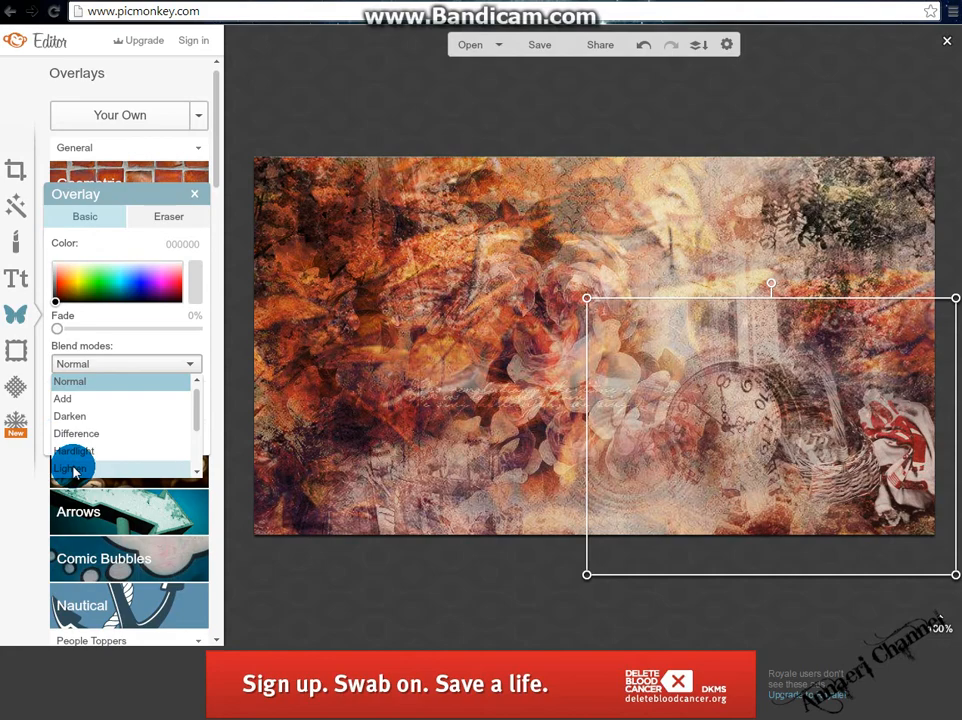
left_click(72, 452)
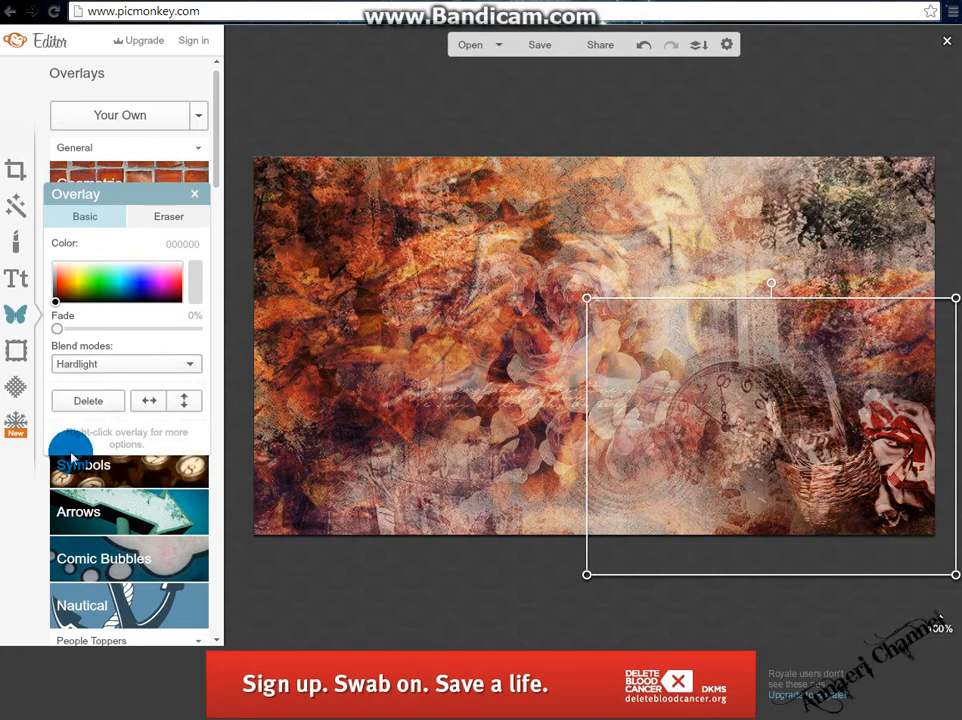
left_click(194, 199)
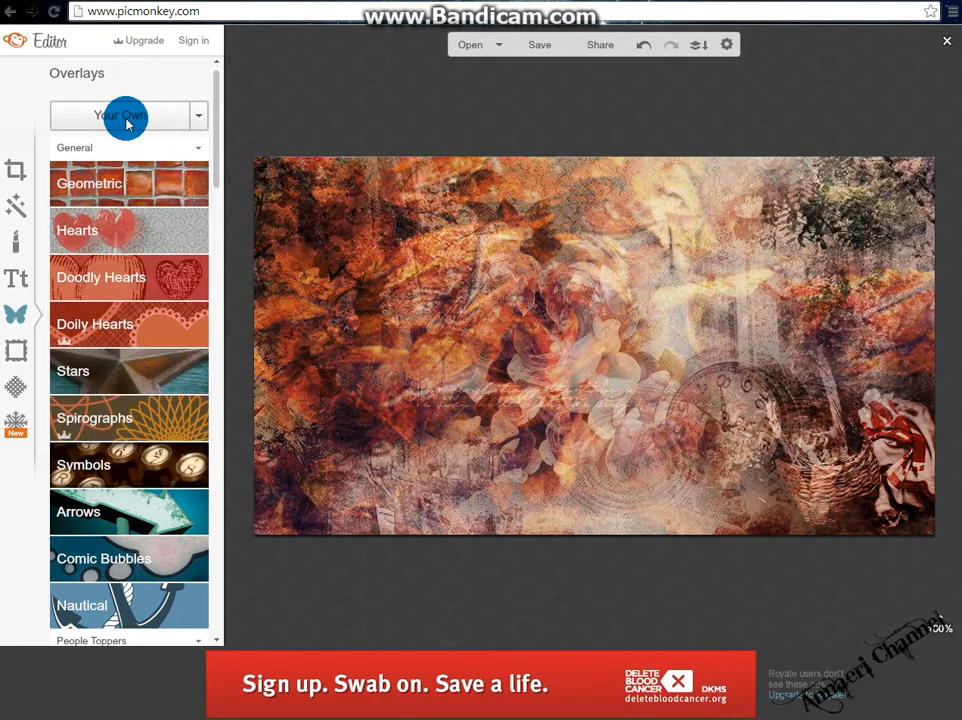
Add the gate photo from your own files as a new overlay.
left_click(126, 124)
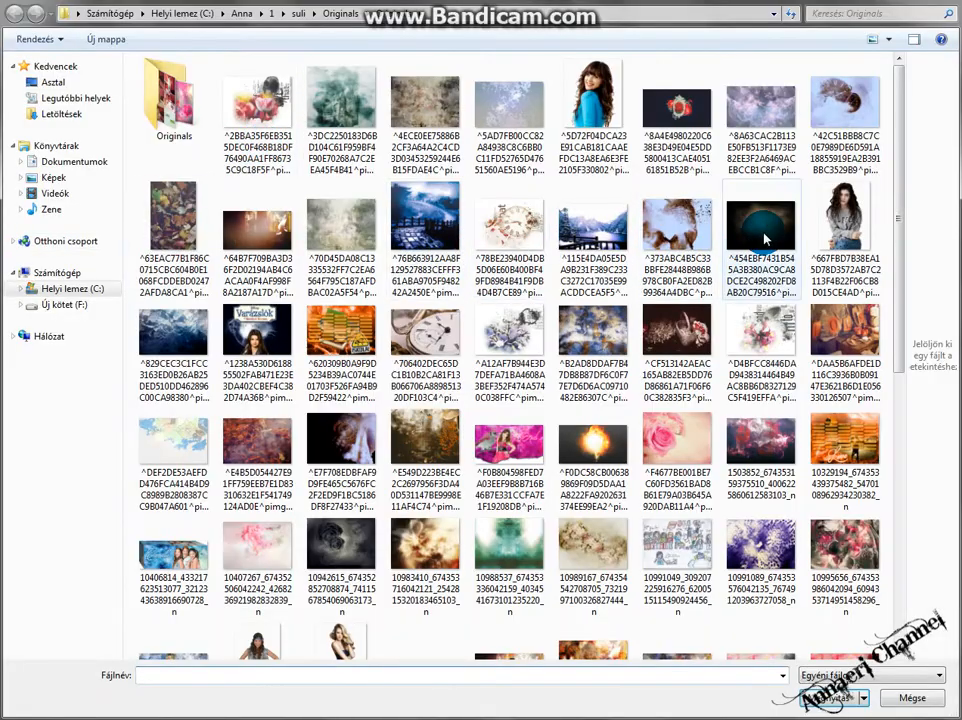
left_click_drag(895, 160, 853, 418)
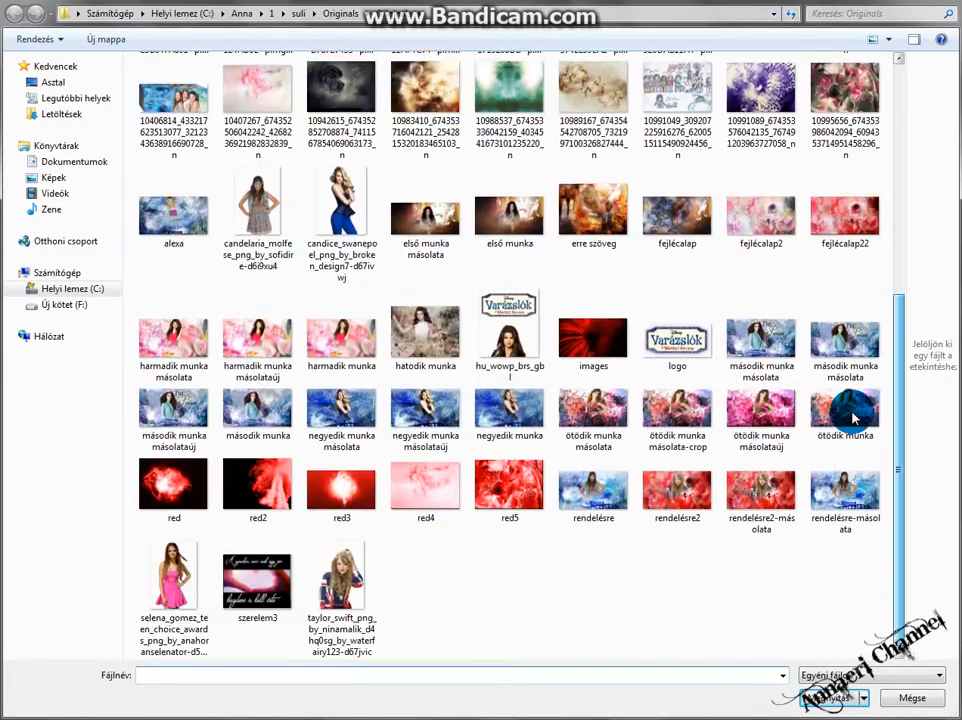
scroll(796, 492, "up", 5)
scroll(780, 355, "down", 5)
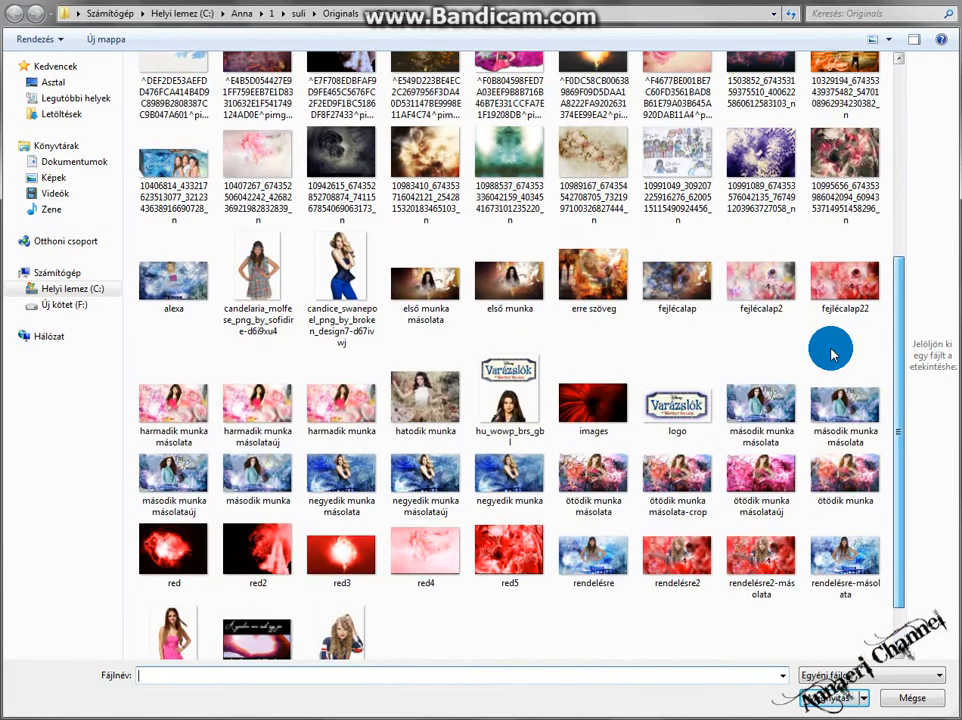
scroll(840, 300, "up", 5)
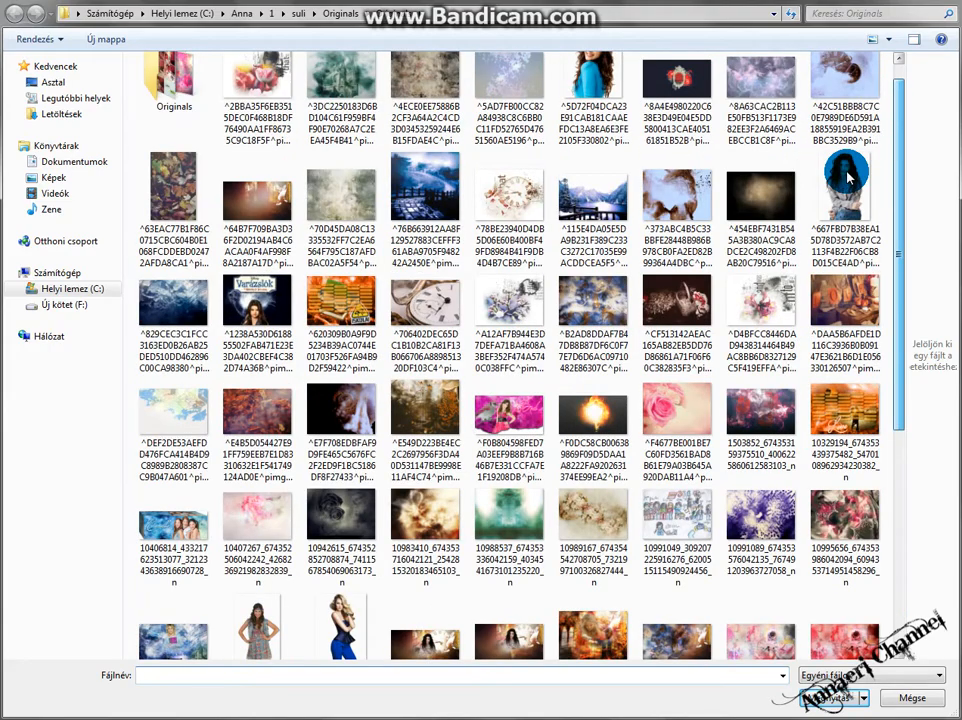
double_click(420, 393)
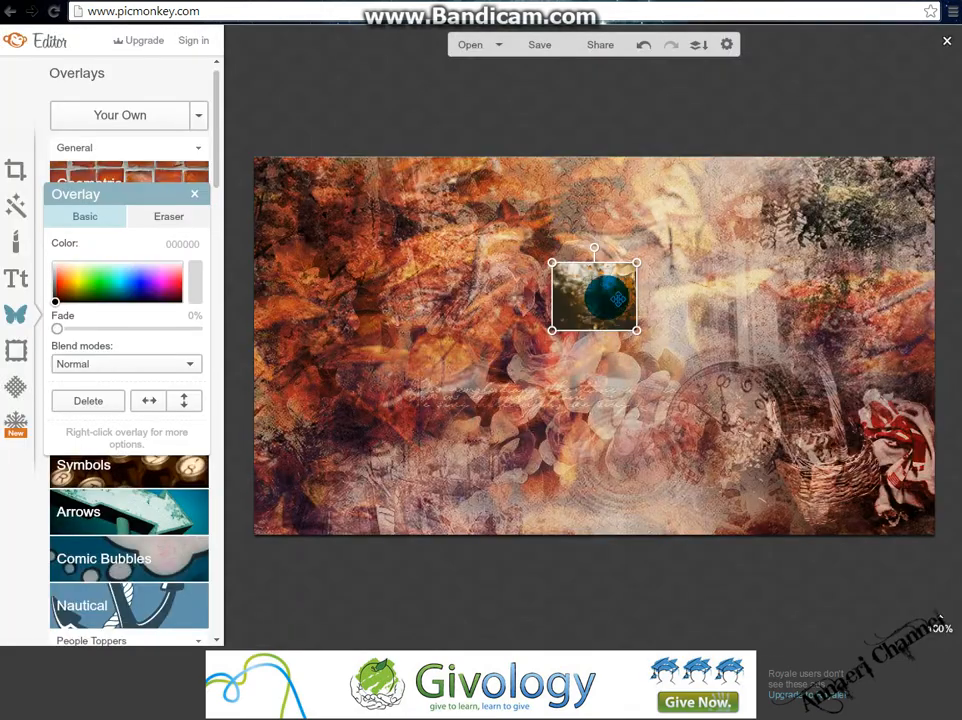
Enlarge and reposition the gate overlay so it covers the whole canvas.
left_click_drag(618, 299, 836, 577)
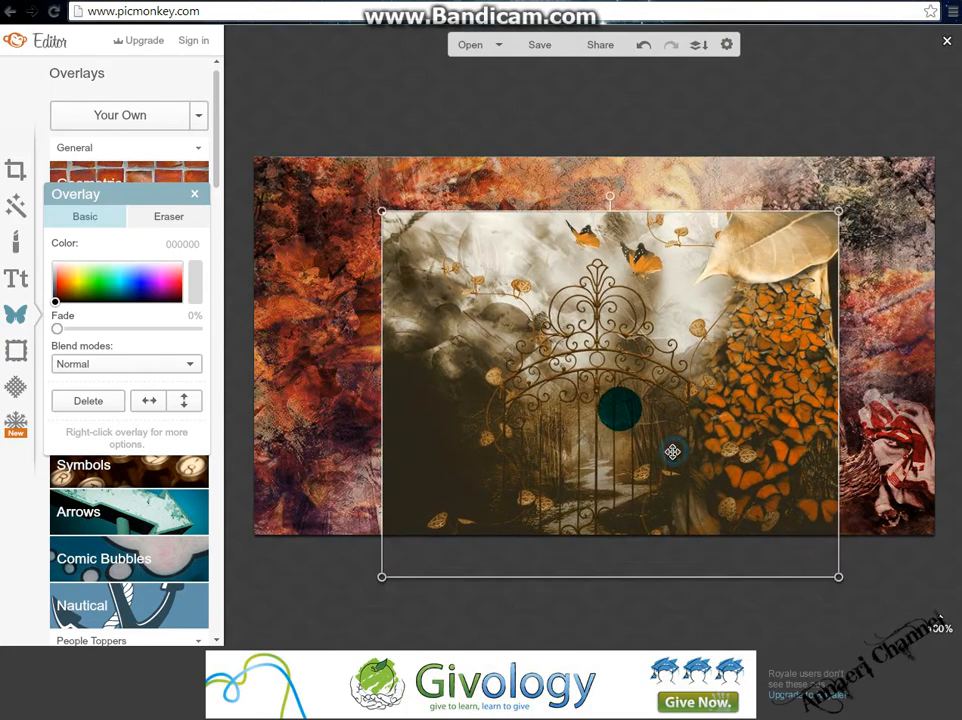
left_click_drag(672, 452, 530, 388)
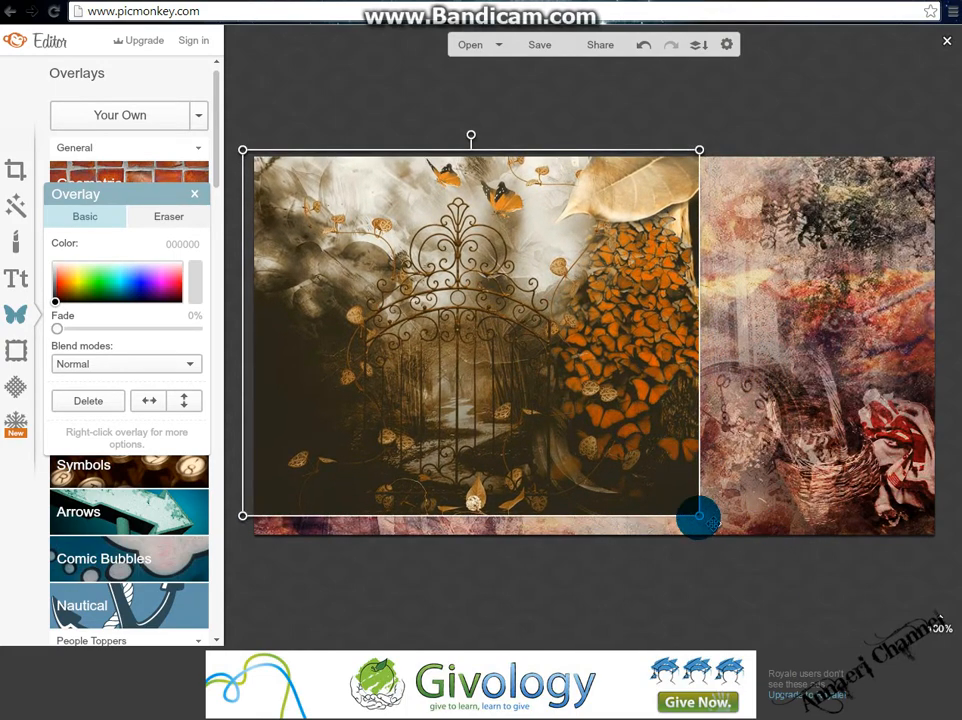
left_click_drag(688, 514, 955, 635)
left_click_drag(705, 445, 702, 384)
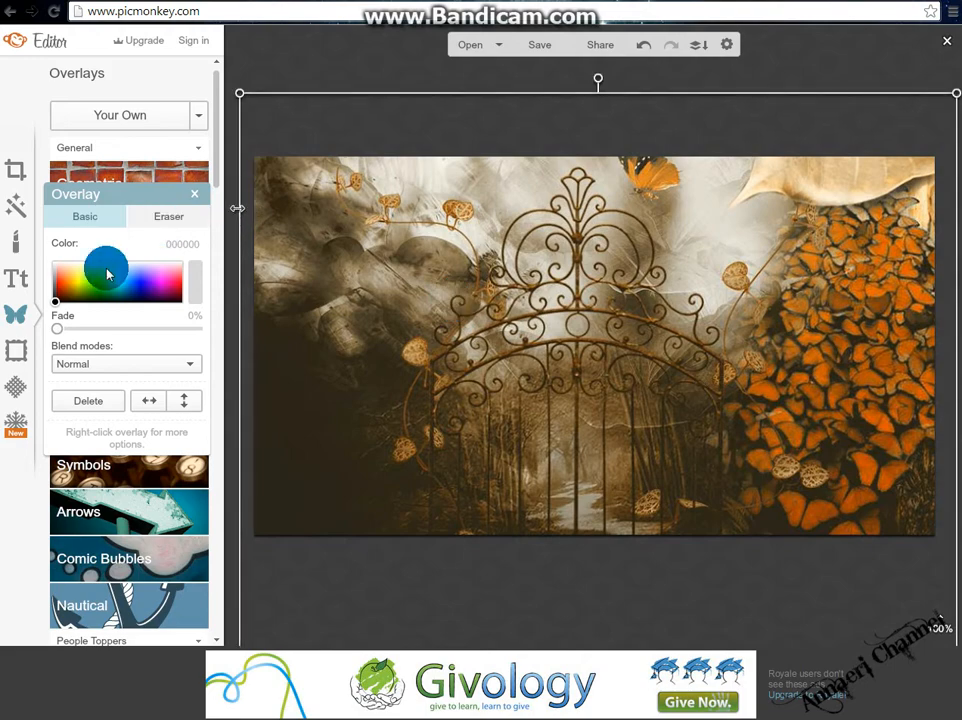
Erase the gate overlay's upper-left corner with the eraser at size 98 and hardness 0.
left_click(141, 222)
mouse_move(352, 163)
left_mouse_down()
mouse_move(322, 161)
mouse_move(391, 150)
mouse_move(422, 108)
left_mouse_up()
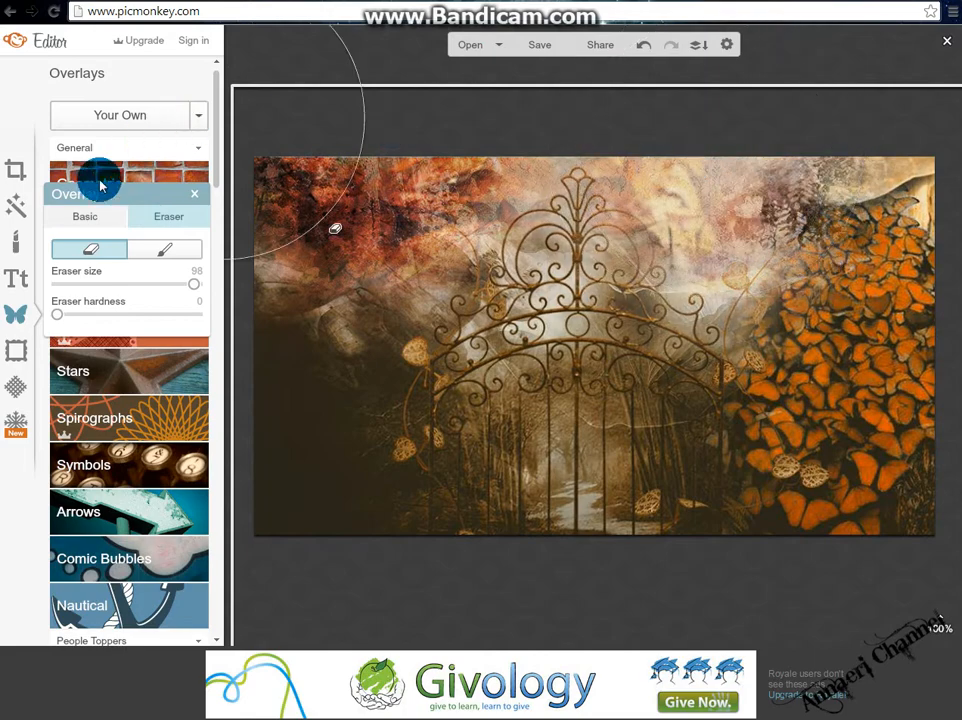
Set the gate overlay's blend mode to Hardlight and its fade to 18%, then close the overlay panel.
left_click(86, 213)
left_click(112, 366)
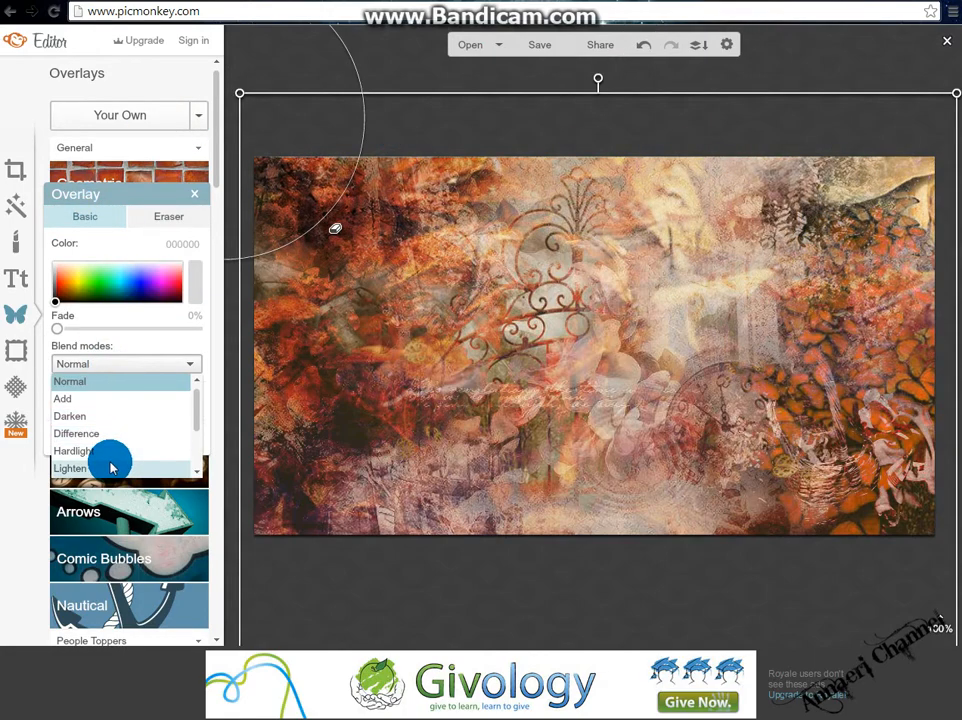
scroll(108, 456, "down", 1)
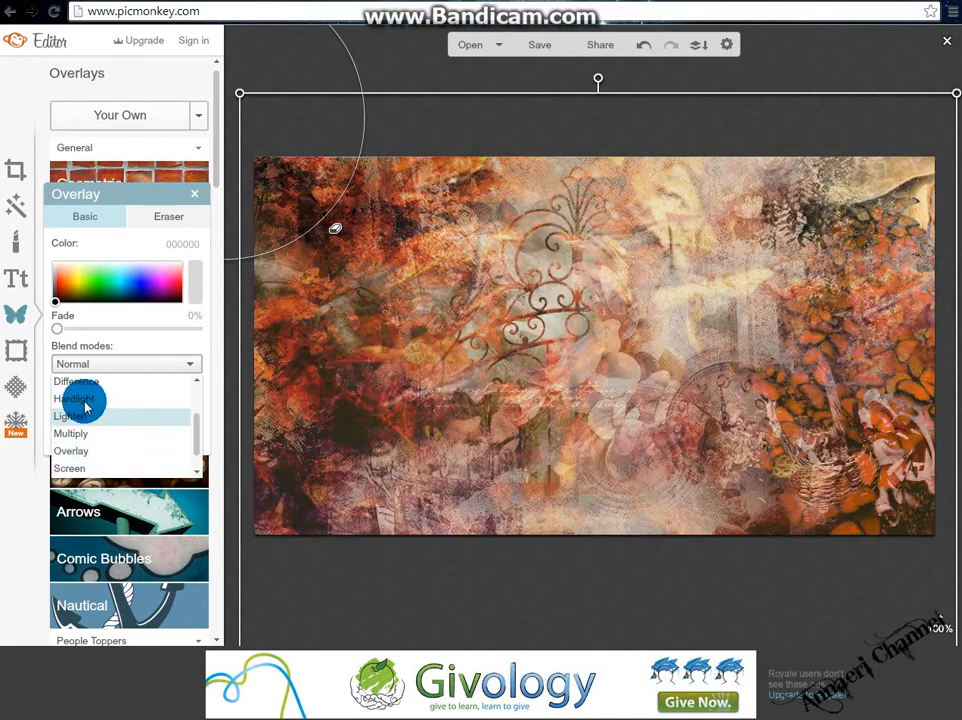
left_click(86, 397)
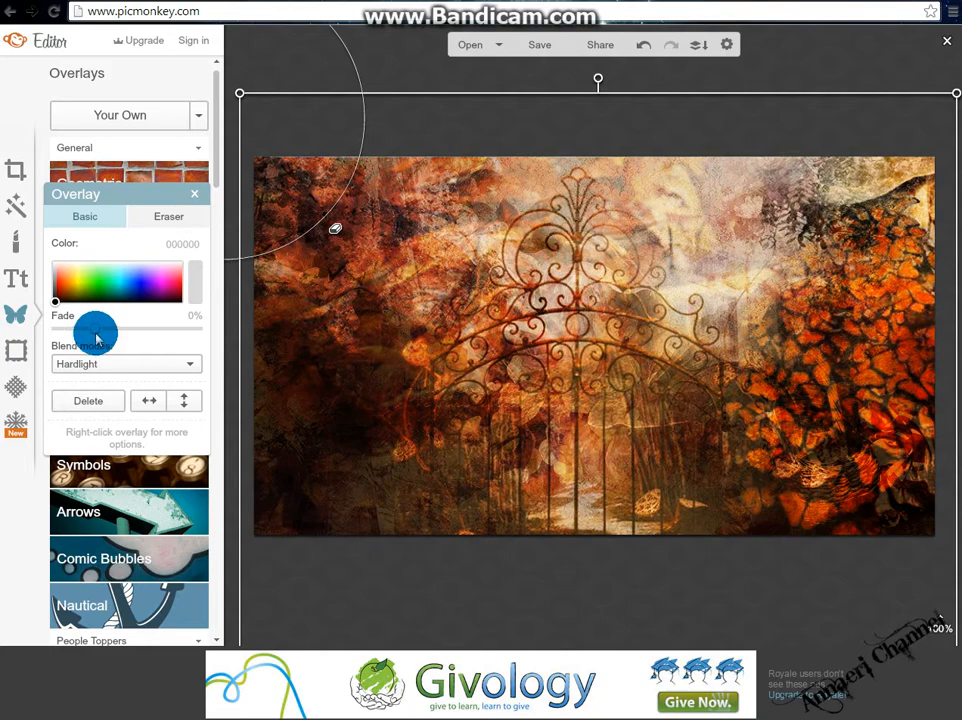
left_click(96, 330)
left_click_drag(86, 333, 82, 330)
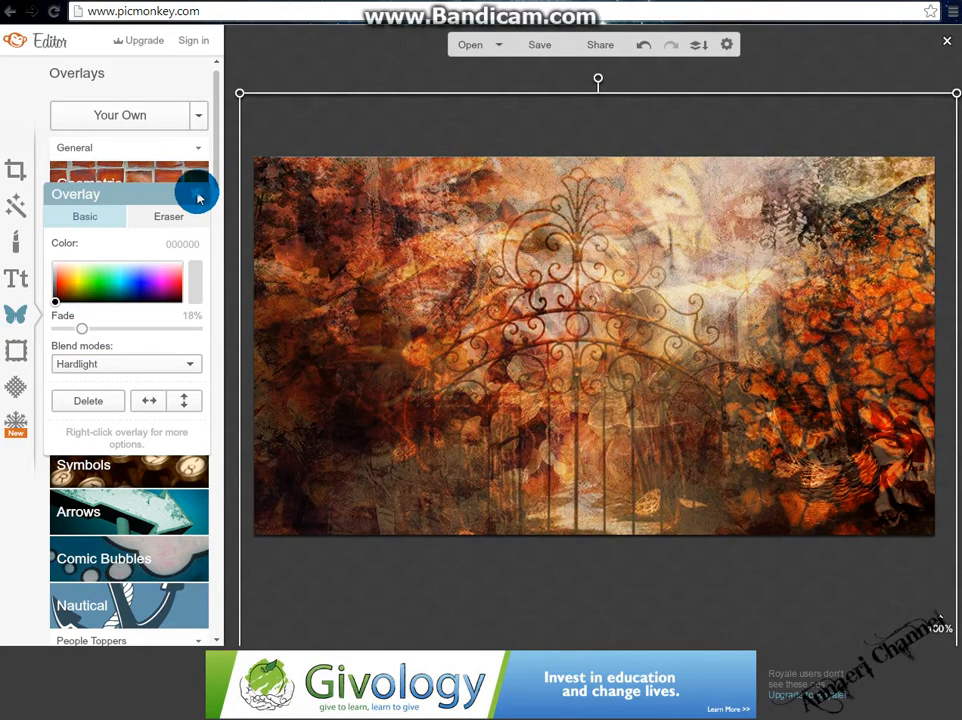
left_click(820, 38)
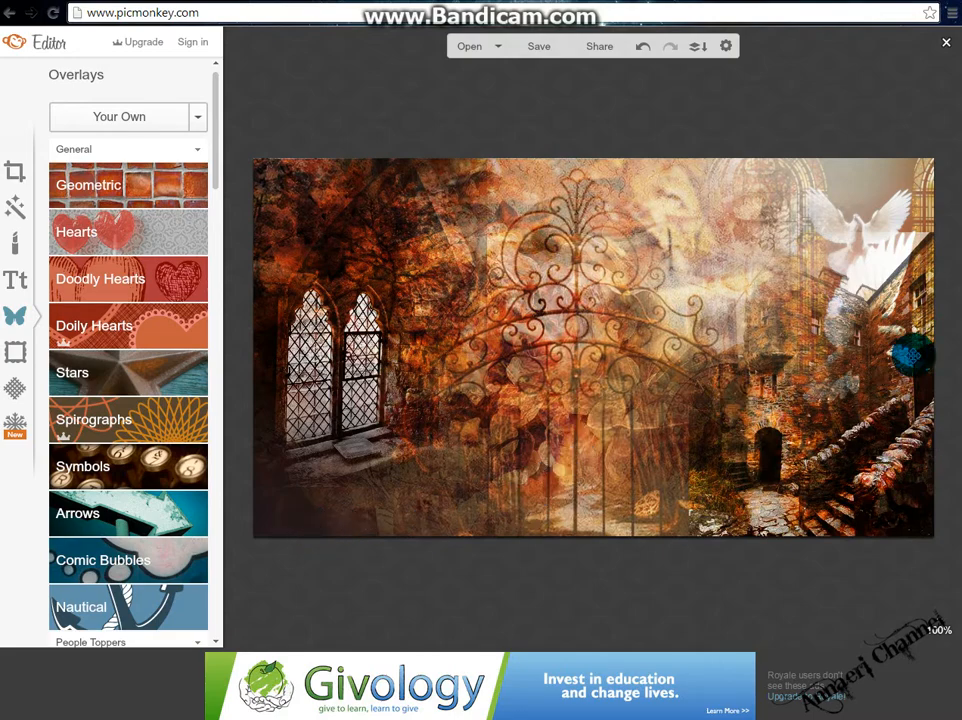
Select the castle overlay, erase a spot near the doves, and close the overlay panel.
left_click(908, 355)
left_click(145, 219)
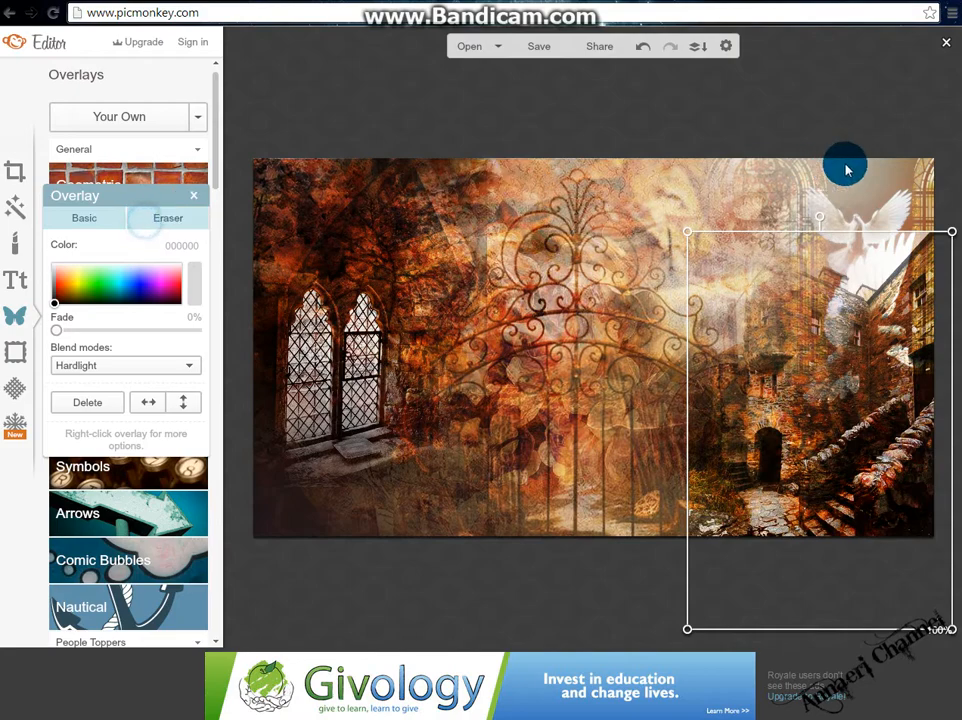
left_click(837, 209)
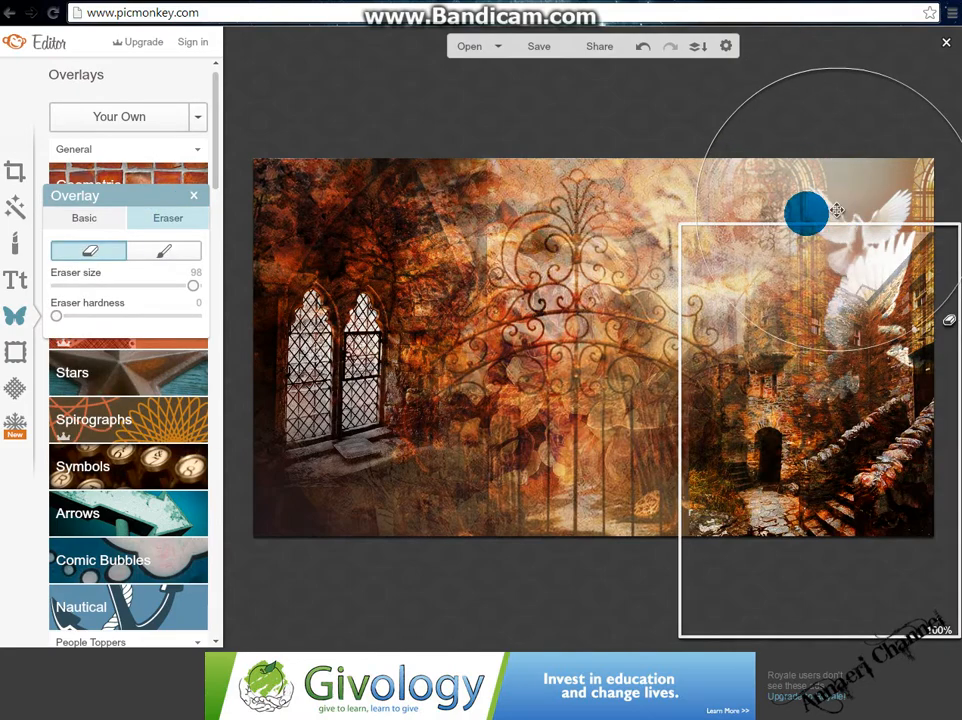
left_click(198, 195)
left_click(71, 118)
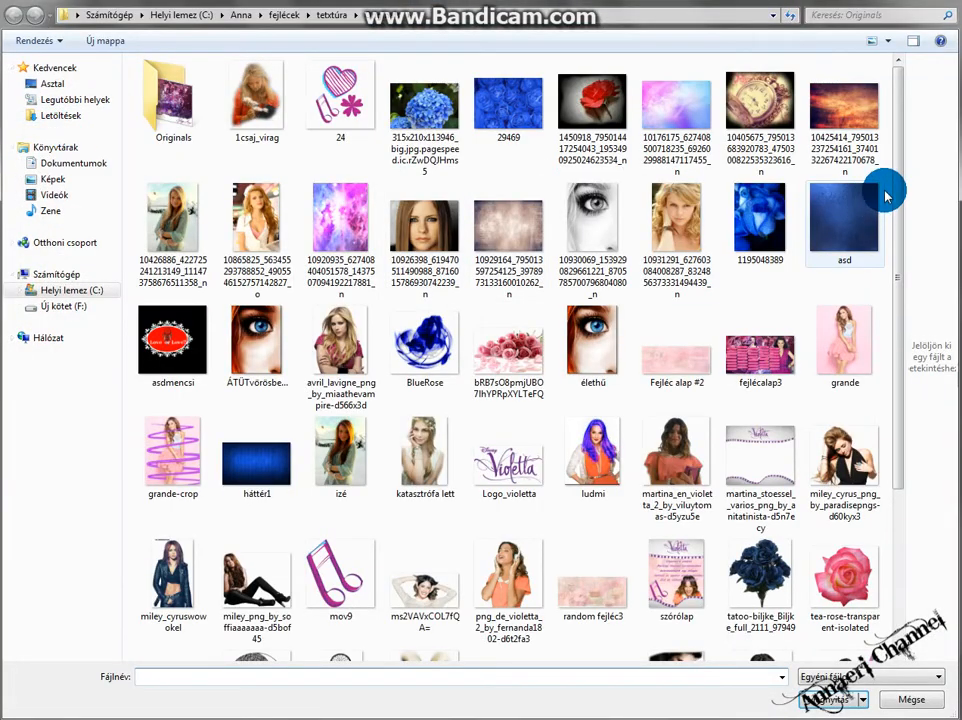
left_click_drag(891, 146, 898, 380)
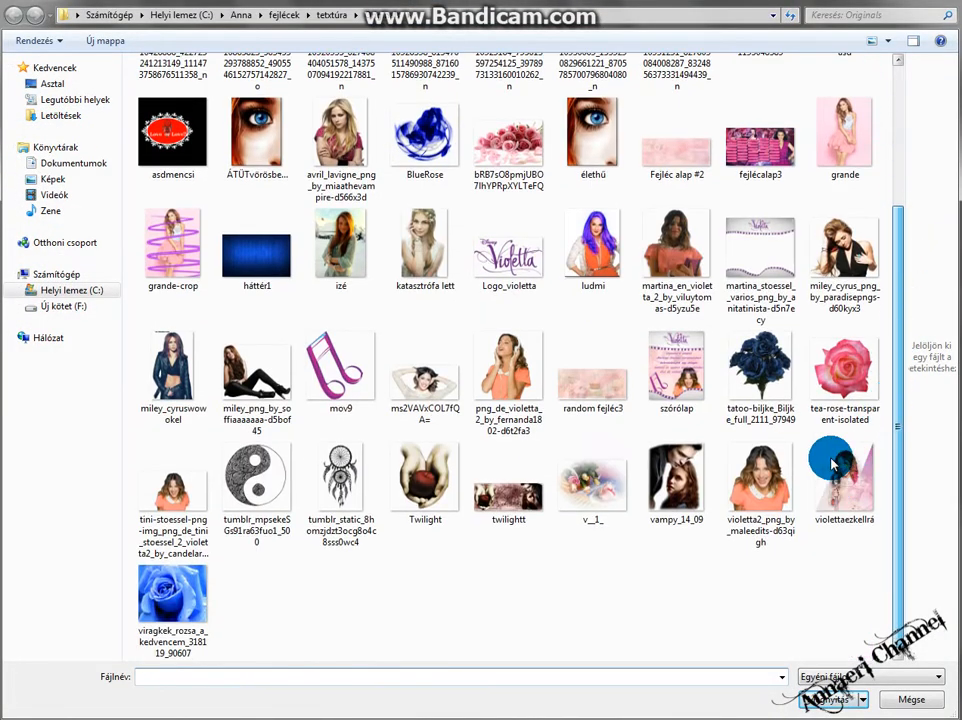
left_click_drag(832, 463, 872, 573)
left_click(933, 703)
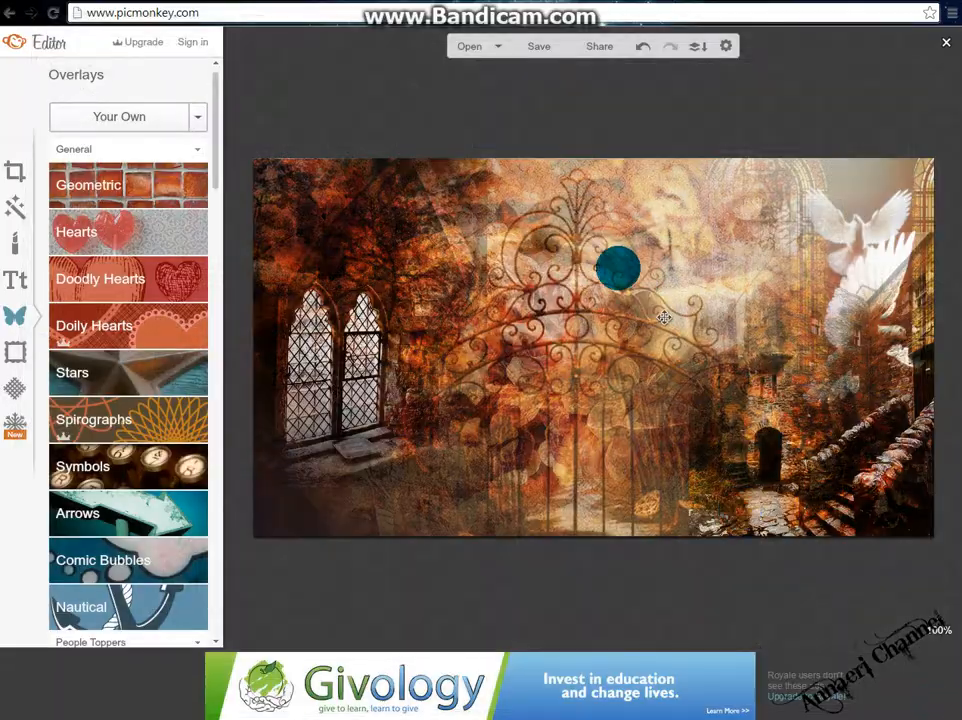
Save the artwork to the computer as a JPG named fejléc2.
left_click(529, 49)
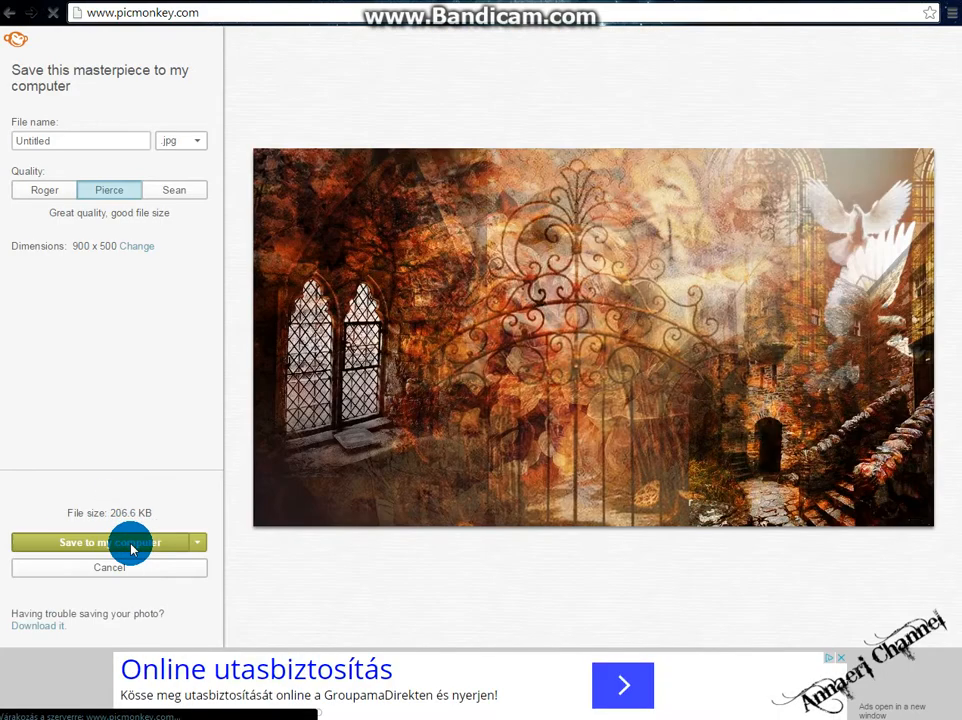
left_click(131, 549)
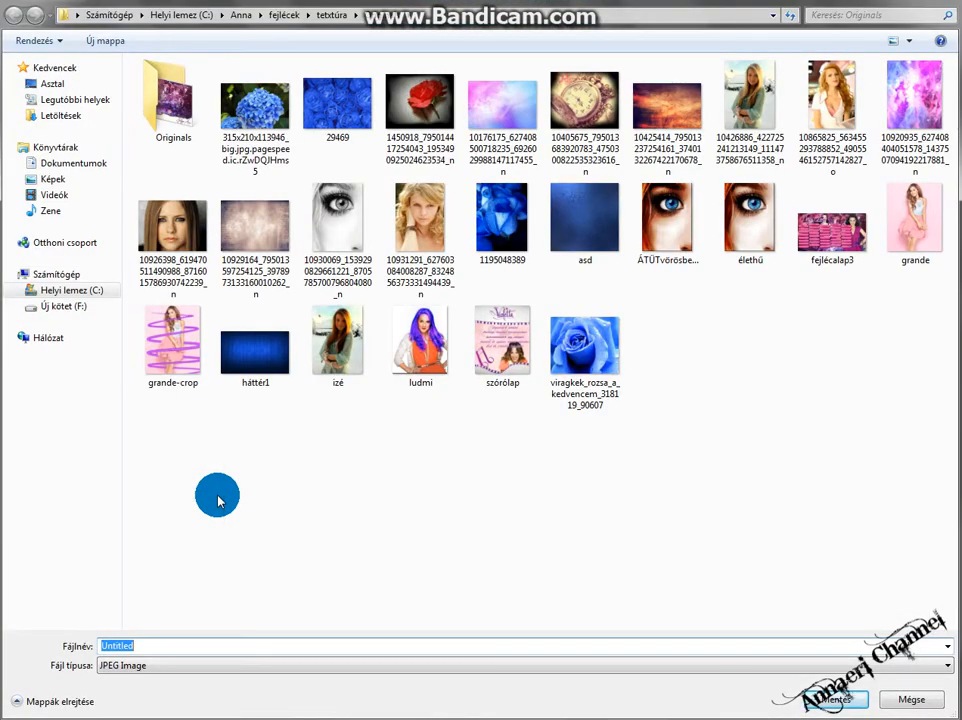
type("fejlé")
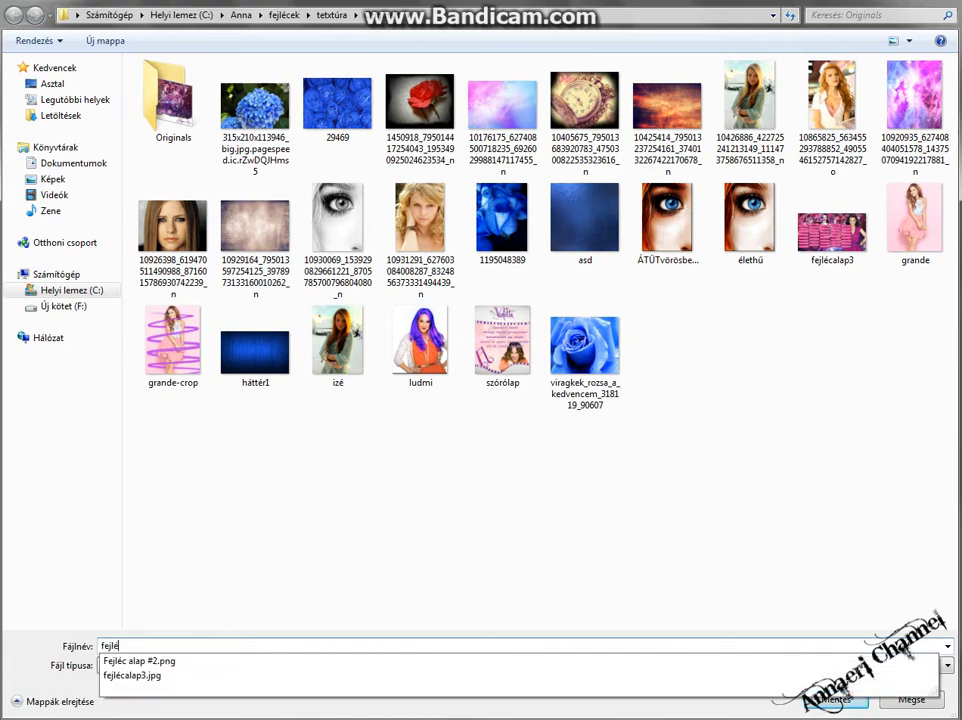
type("c2")
key("Return")
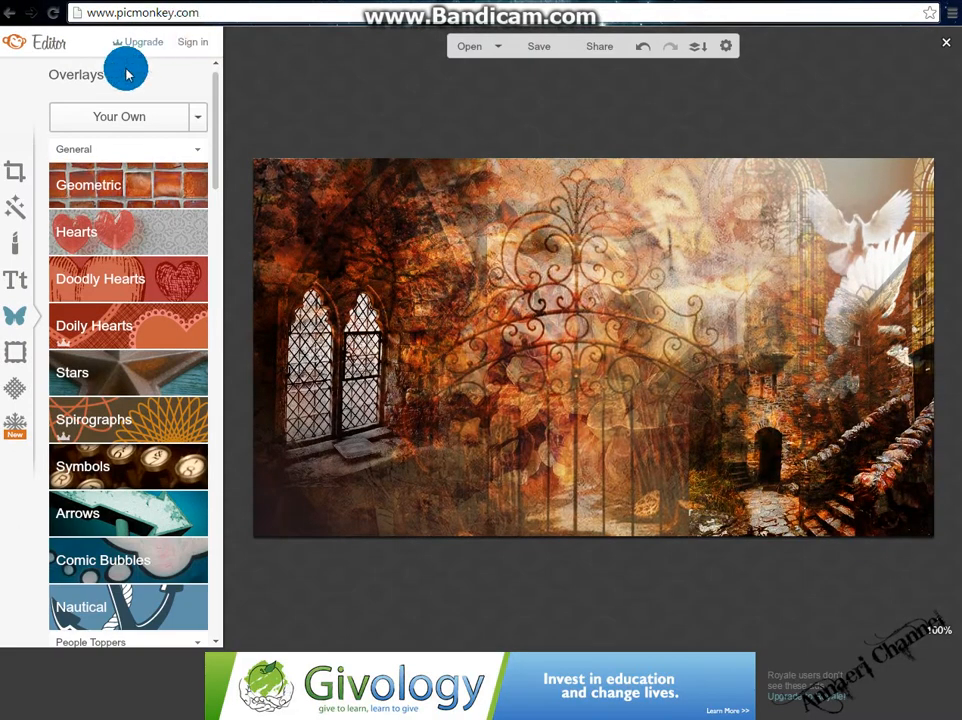
Go back to the home page and open the image fejléc1 for editing.
left_click(46, 16)
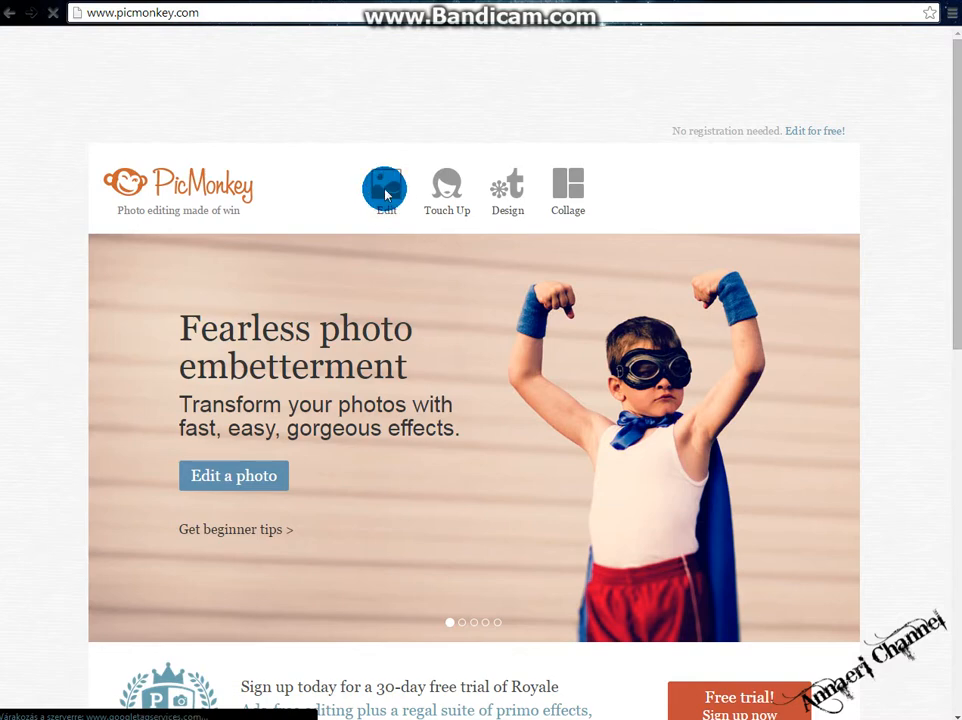
left_click(388, 196)
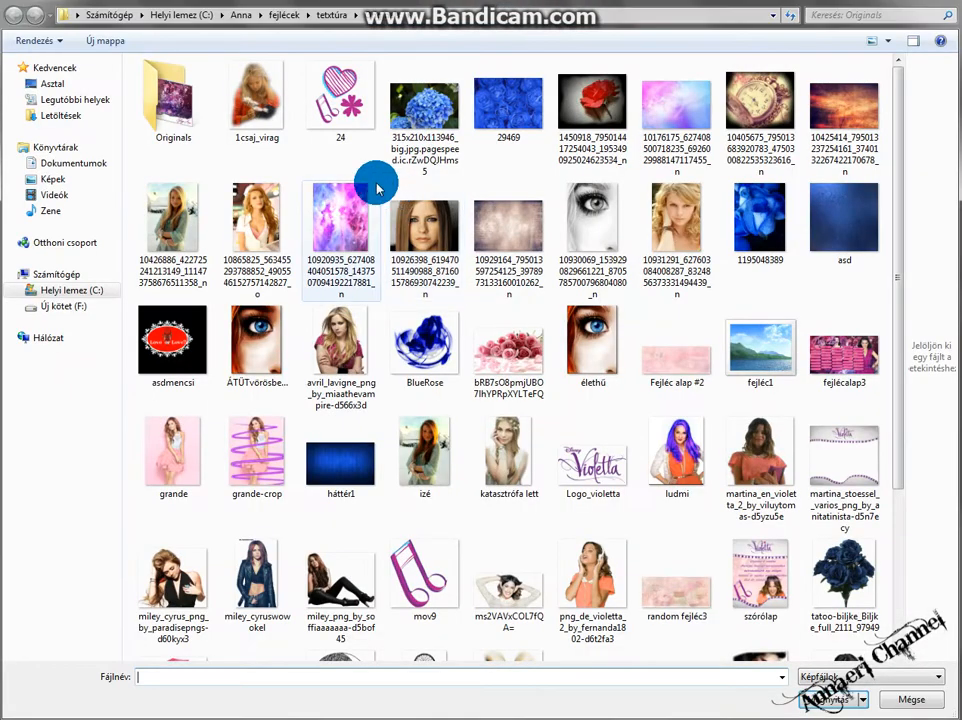
left_click(846, 14)
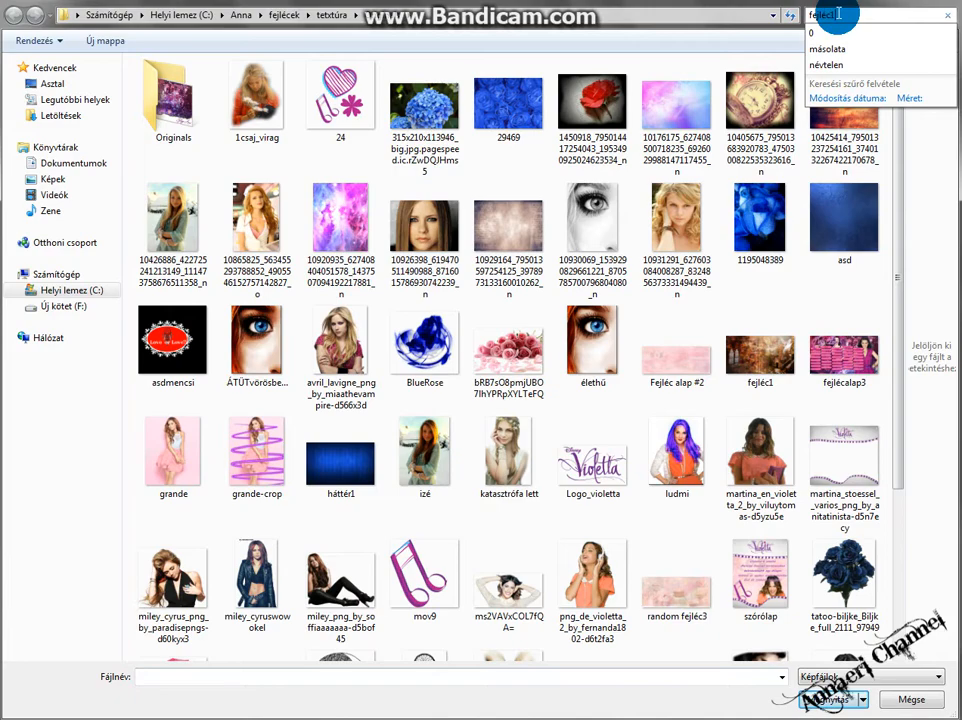
type("fejléc1")
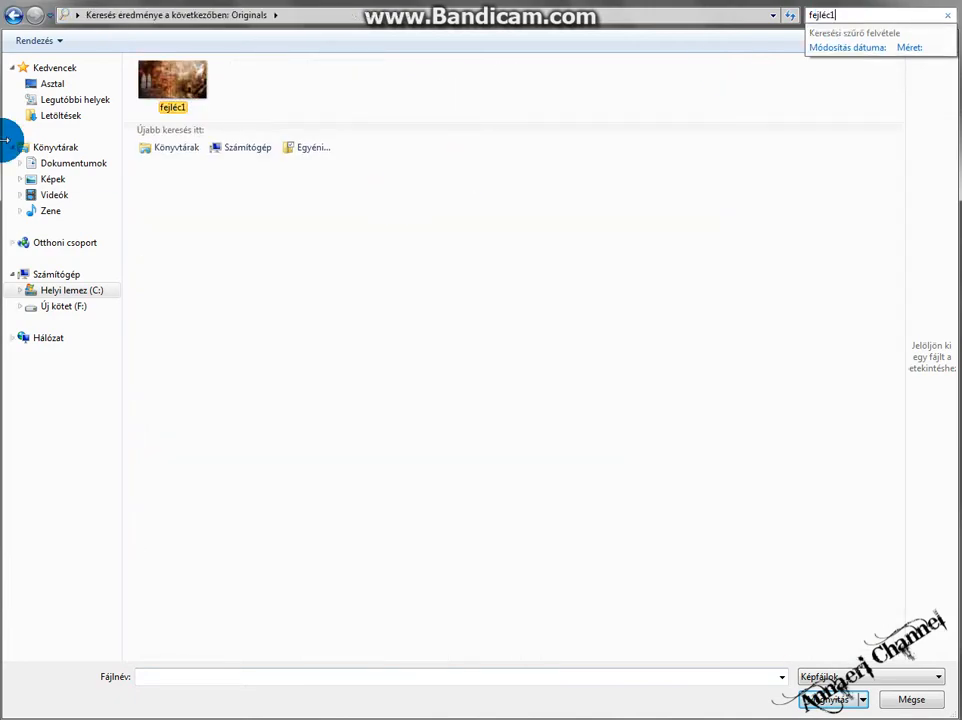
double_click(183, 103)
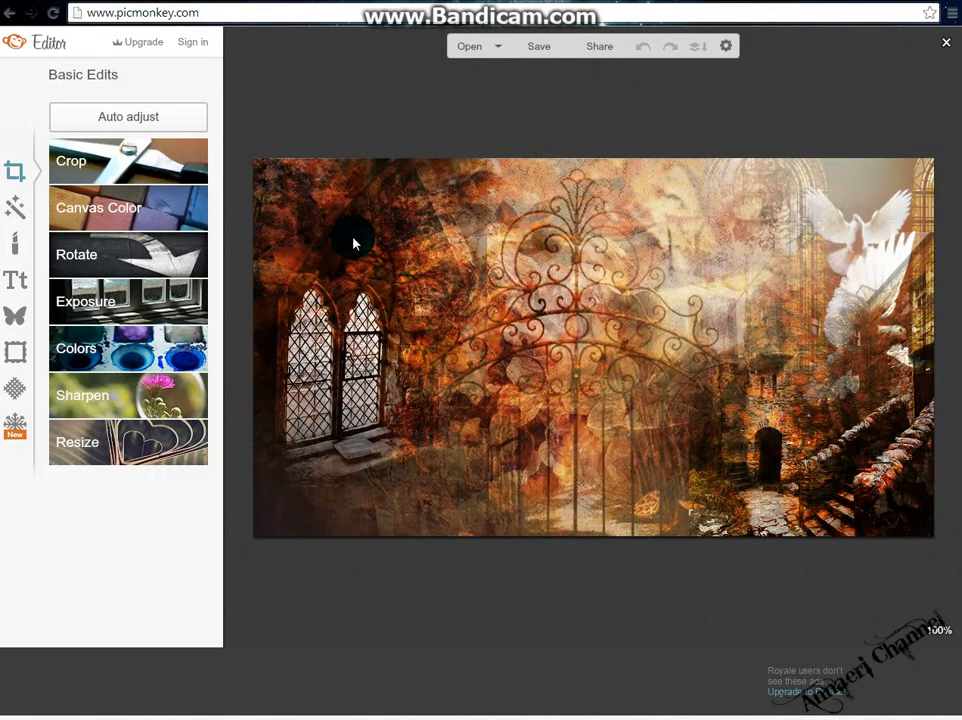
Apply Auto adjust to the image, undoing and redoing it to compare.
left_click(77, 122)
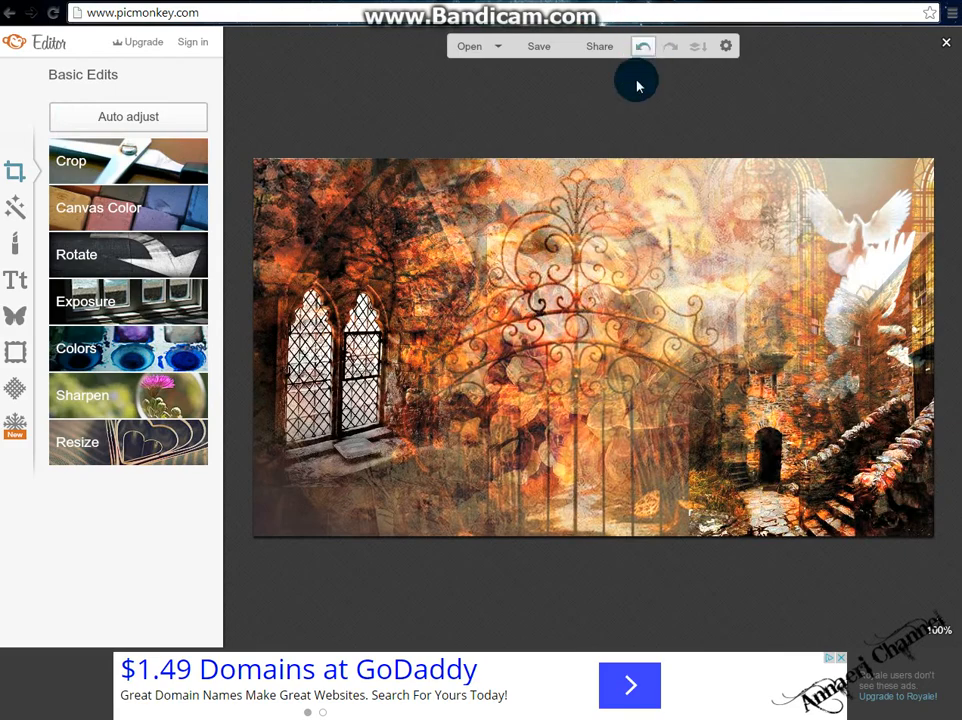
left_click(648, 48)
left_click(670, 47)
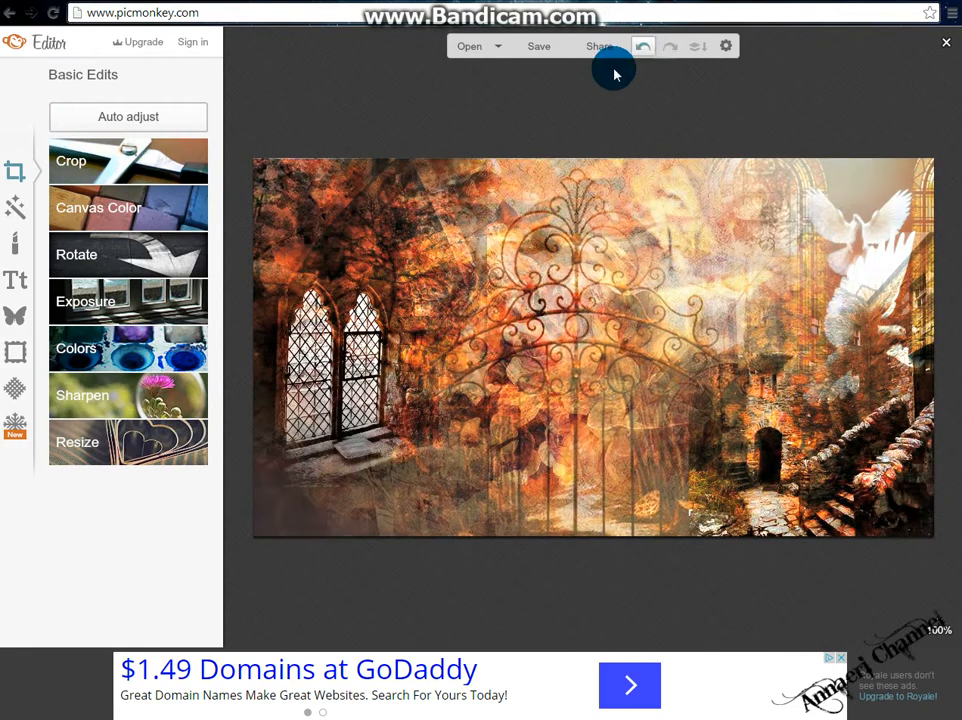
Add your own photo of a young woman from the computer as an overlay on the header image.
left_click(6, 318)
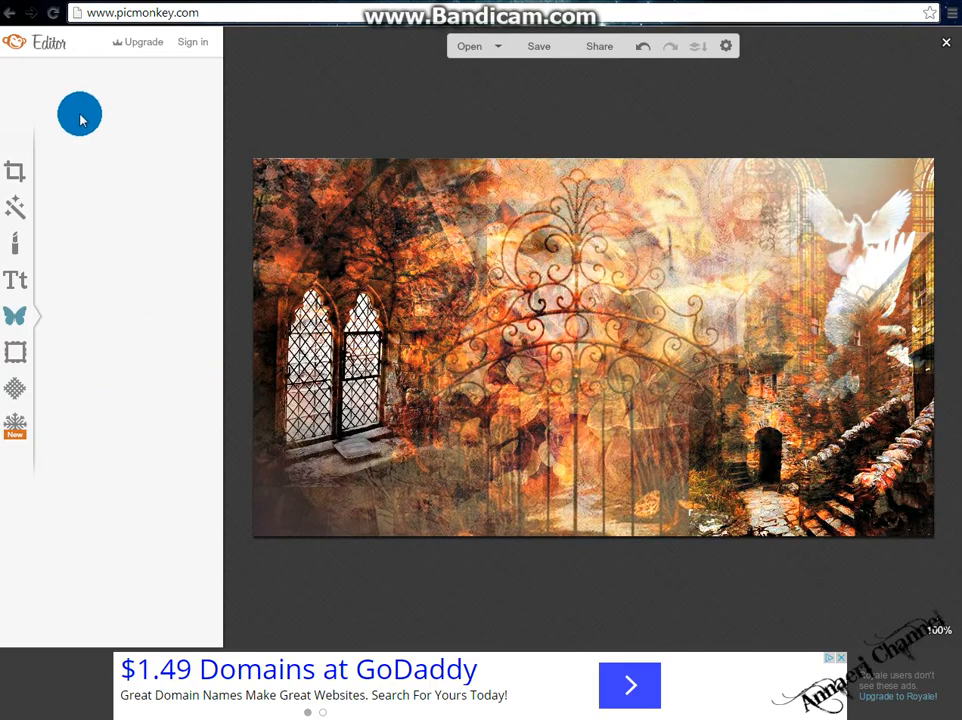
left_click(80, 119)
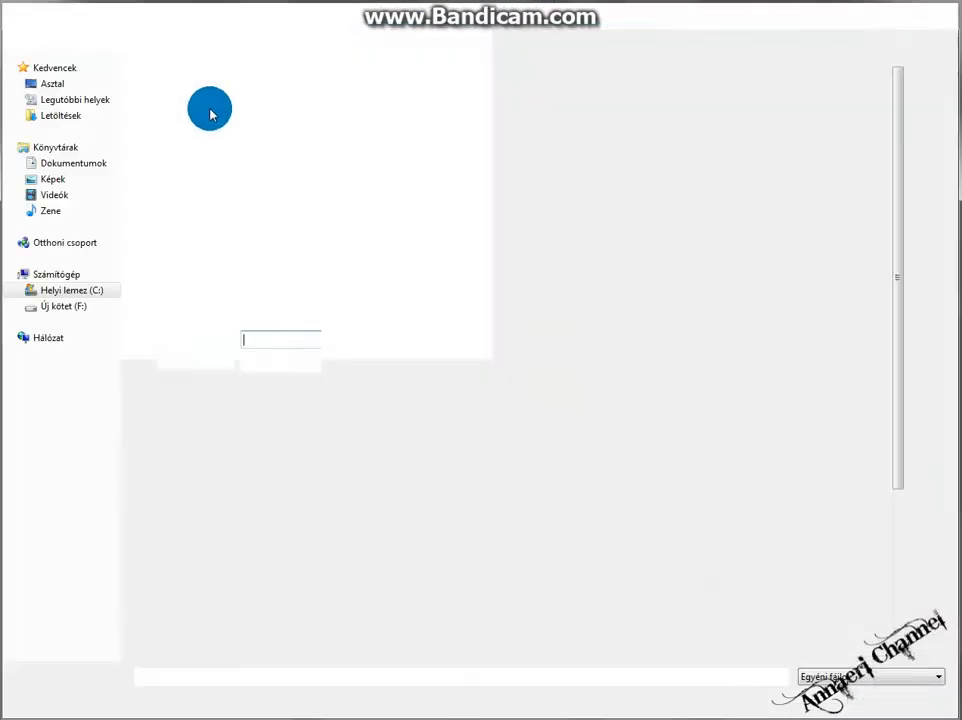
left_click_drag(896, 192, 906, 340)
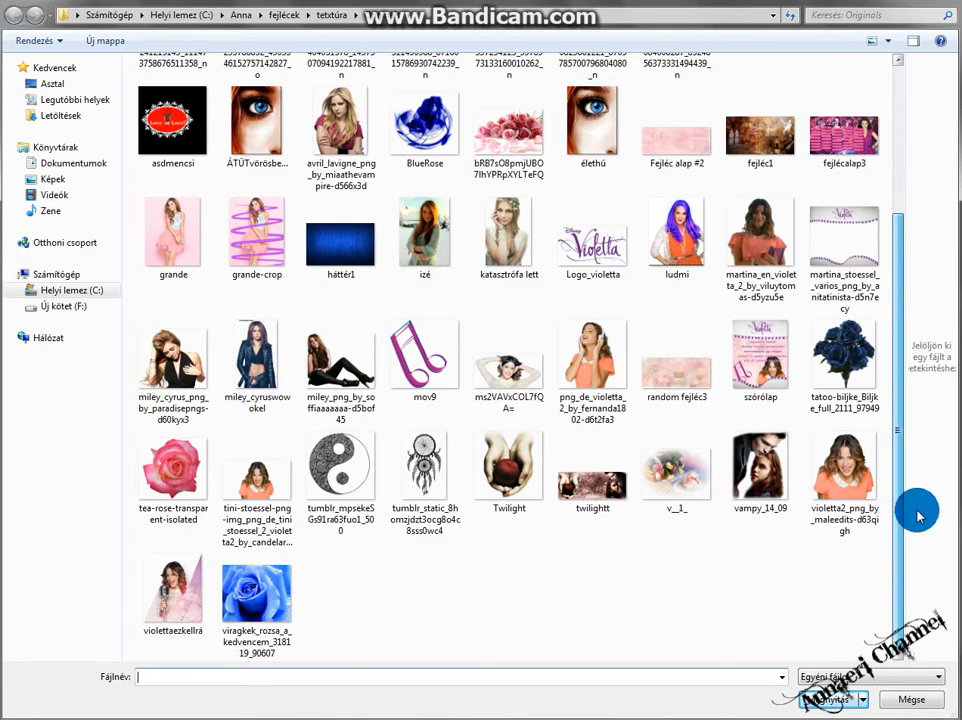
scroll(931, 357, "up", 3)
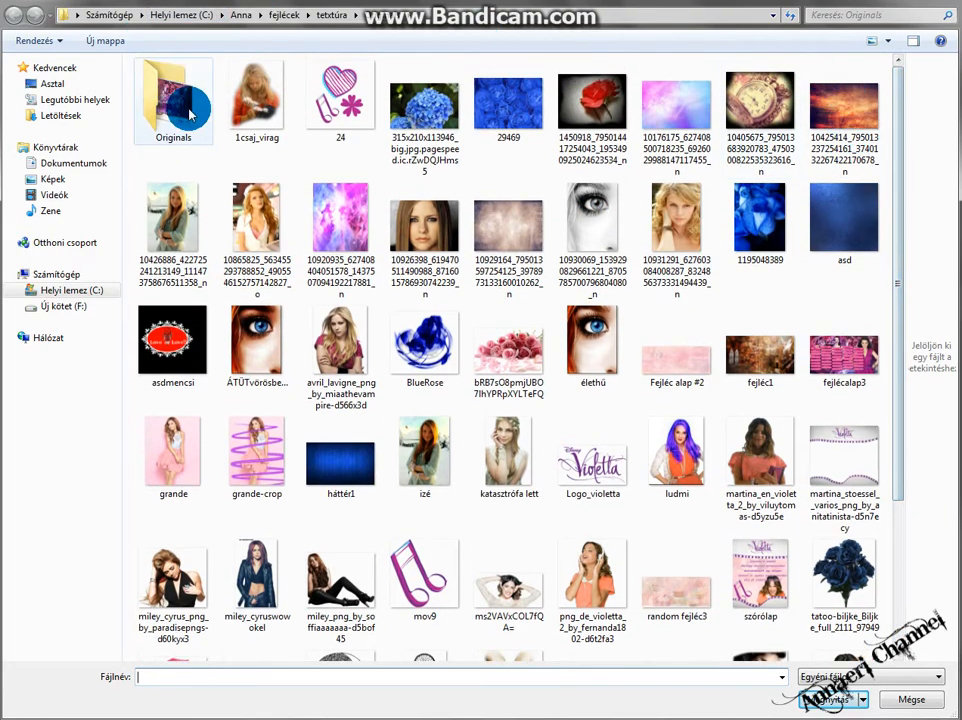
double_click(170, 105)
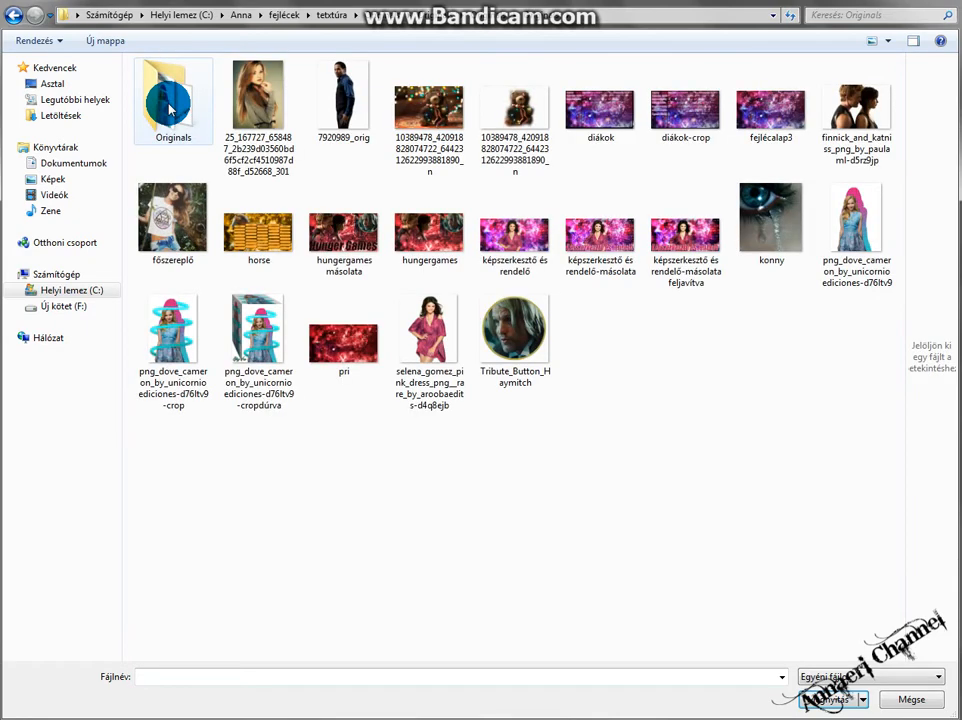
double_click(170, 108)
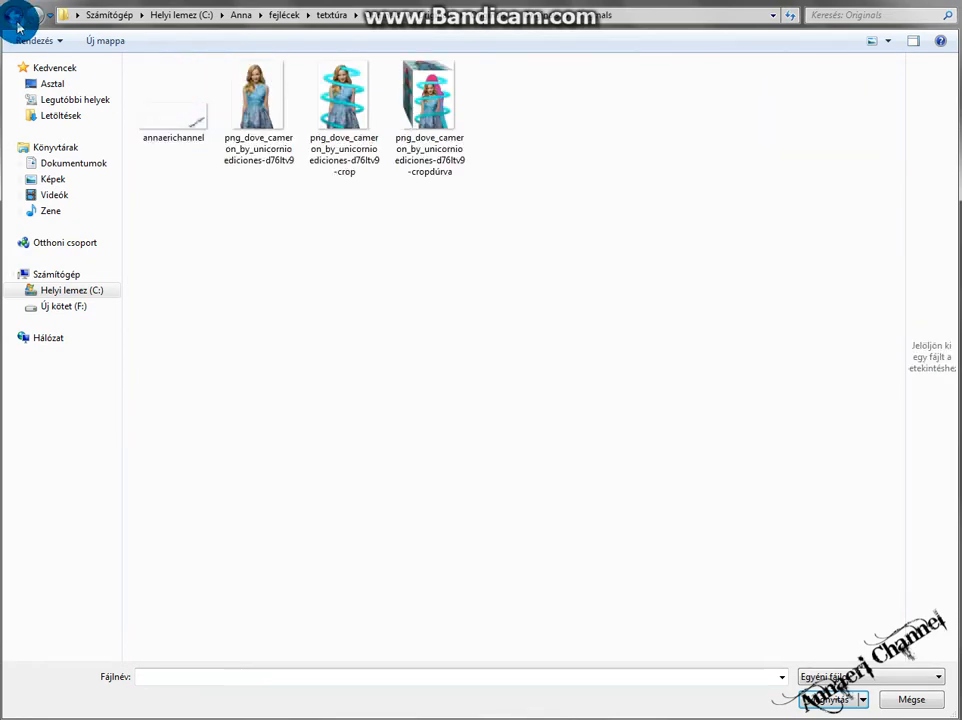
left_click(18, 27)
left_click(18, 25)
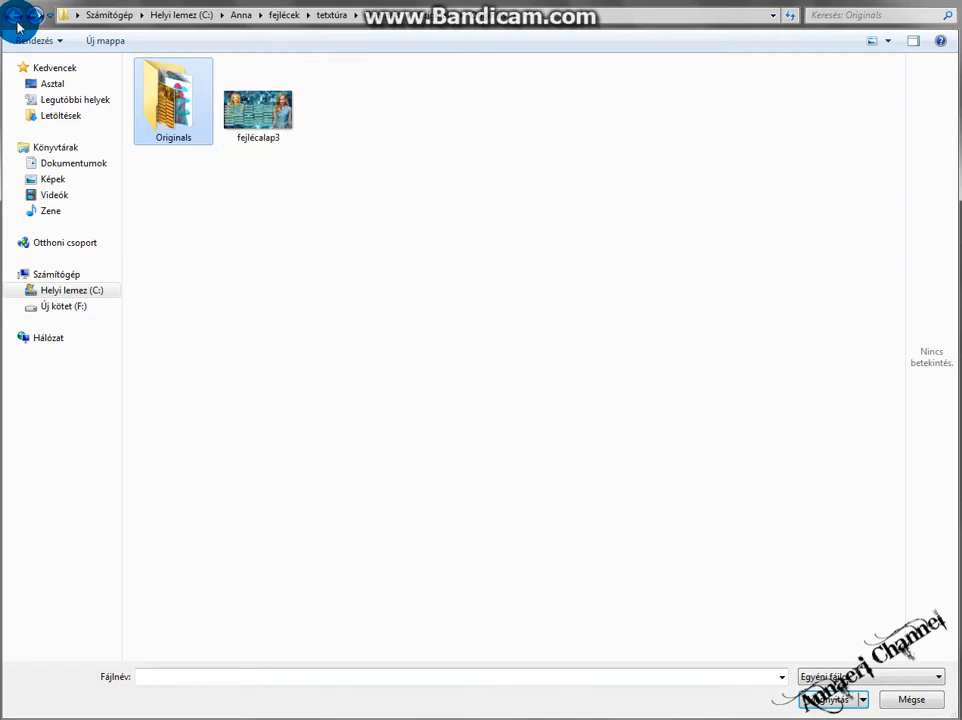
double_click(285, 120)
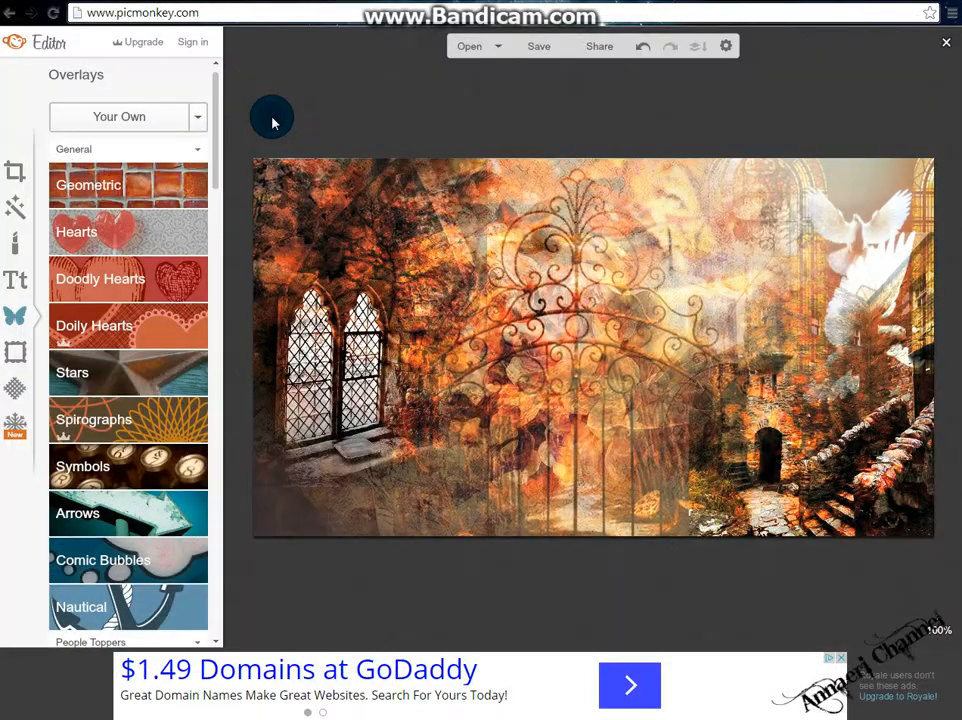
Set the overlay eraser size to 63 and erase the woman photo's edges so it blends into the background.
mouse_move(632, 352)
left_mouse_down()
mouse_move(507, 223)
mouse_move(582, 370)
mouse_move(601, 447)
mouse_move(663, 558)
mouse_move(748, 640)
left_mouse_up()
left_click(918, 140)
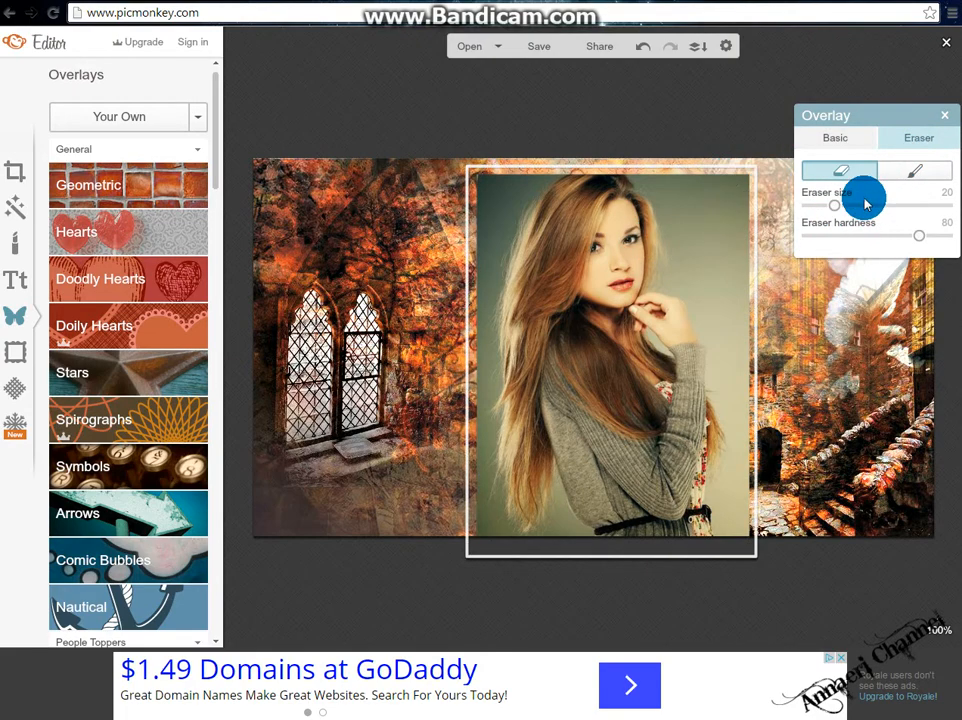
mouse_move(728, 187)
left_mouse_down()
mouse_move(741, 187)
mouse_move(736, 322)
mouse_move(753, 356)
mouse_move(756, 580)
left_mouse_up()
left_click(862, 140)
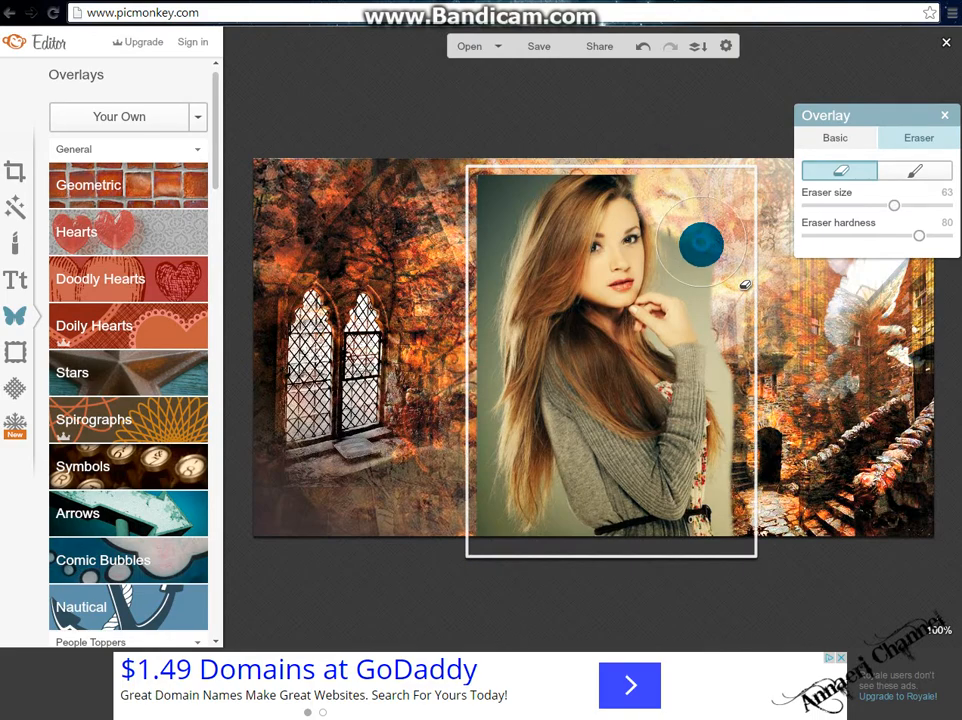
mouse_move(701, 244)
left_mouse_down()
mouse_move(704, 270)
mouse_move(741, 323)
mouse_move(757, 411)
left_mouse_up()
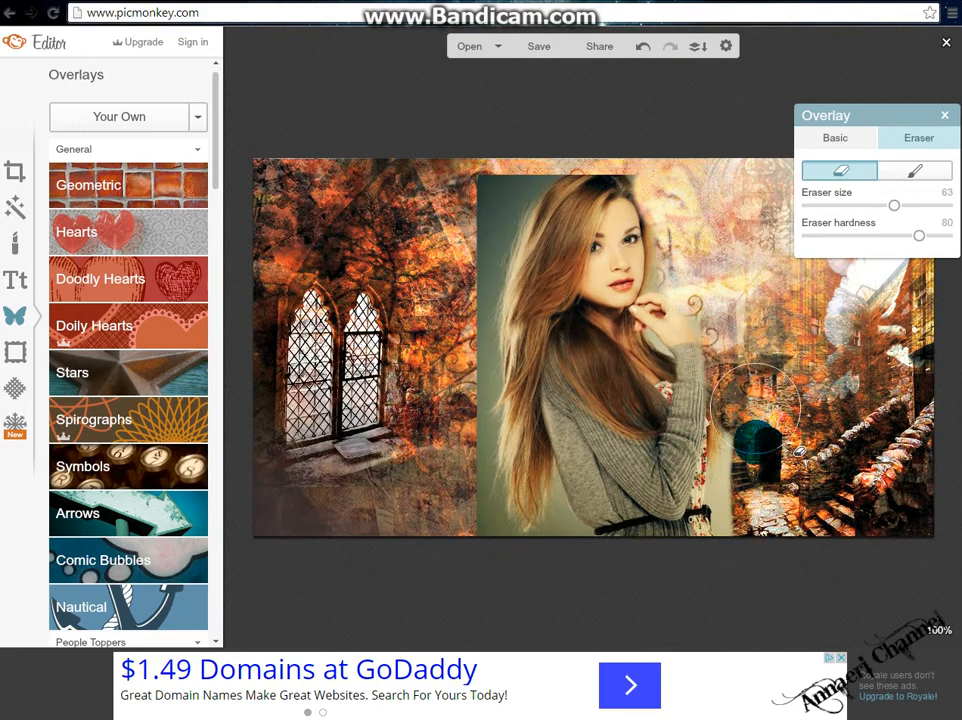
left_click_drag(752, 498, 753, 518)
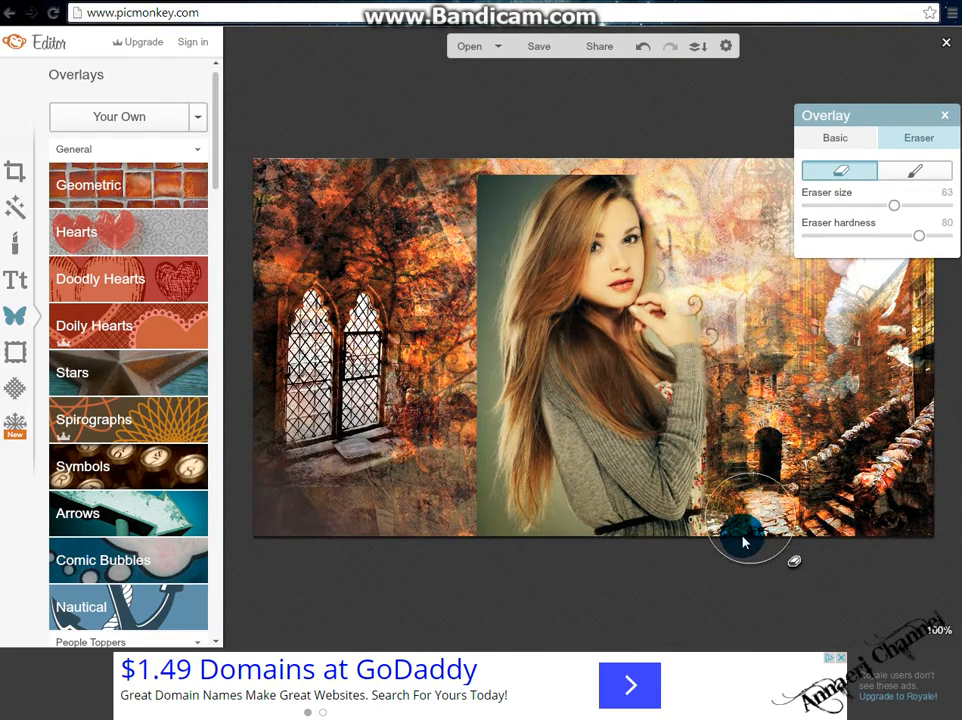
mouse_move(545, 530)
left_mouse_down()
mouse_move(494, 455)
mouse_move(477, 408)
mouse_move(458, 262)
mouse_move(480, 182)
mouse_move(563, 181)
left_mouse_up()
mouse_move(517, 148)
left_mouse_down()
mouse_move(496, 165)
mouse_move(453, 245)
left_mouse_up()
Return to the overlay's basic settings and move the woman photo up and to the left.
left_click(829, 152)
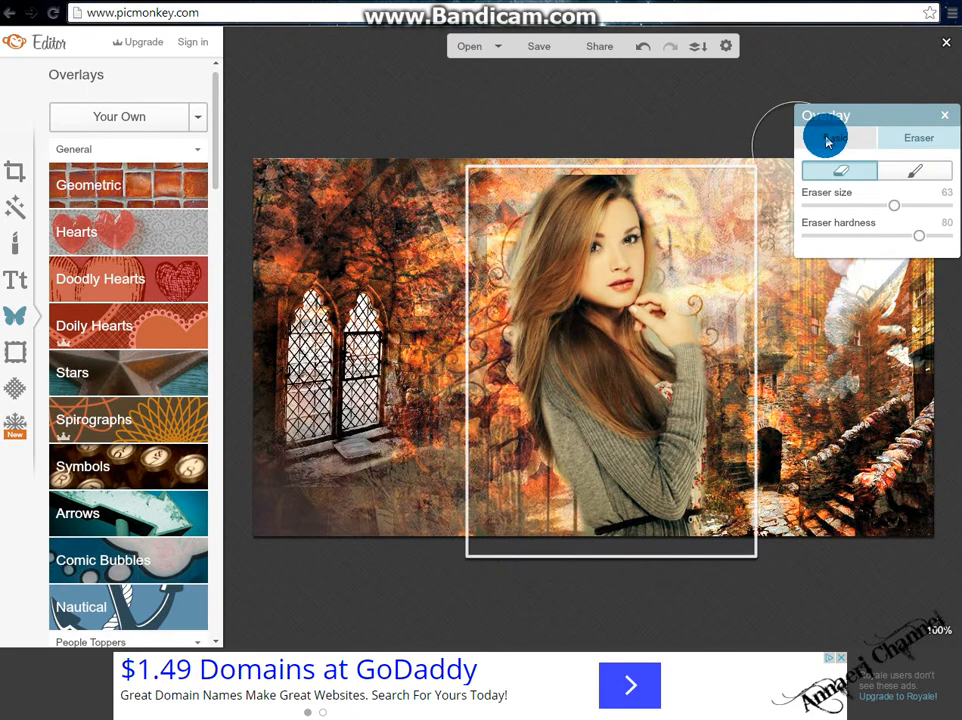
left_click(827, 142)
left_click_drag(645, 388, 608, 350)
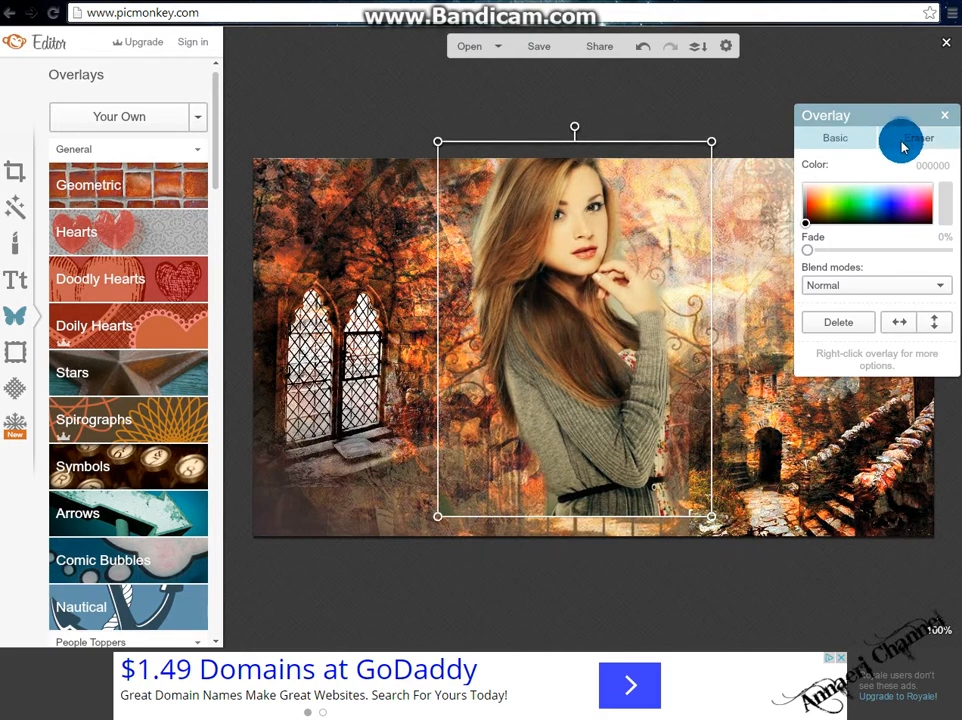
Set the eraser size to 100 and erase a stroke across the upper left of the woman photo.
left_click(902, 147)
left_click_drag(899, 205, 947, 205)
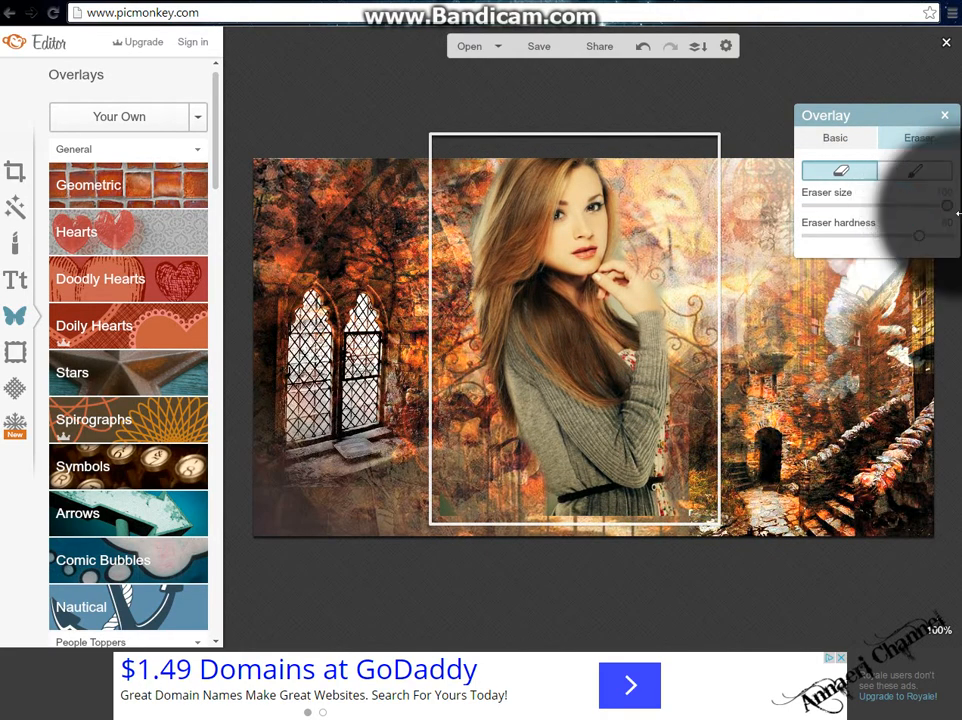
mouse_move(638, 539)
left_mouse_down()
mouse_move(531, 551)
mouse_move(555, 553)
mouse_move(553, 573)
mouse_move(602, 562)
mouse_move(451, 537)
mouse_move(360, 212)
mouse_move(341, 186)
mouse_move(402, 182)
left_mouse_up()
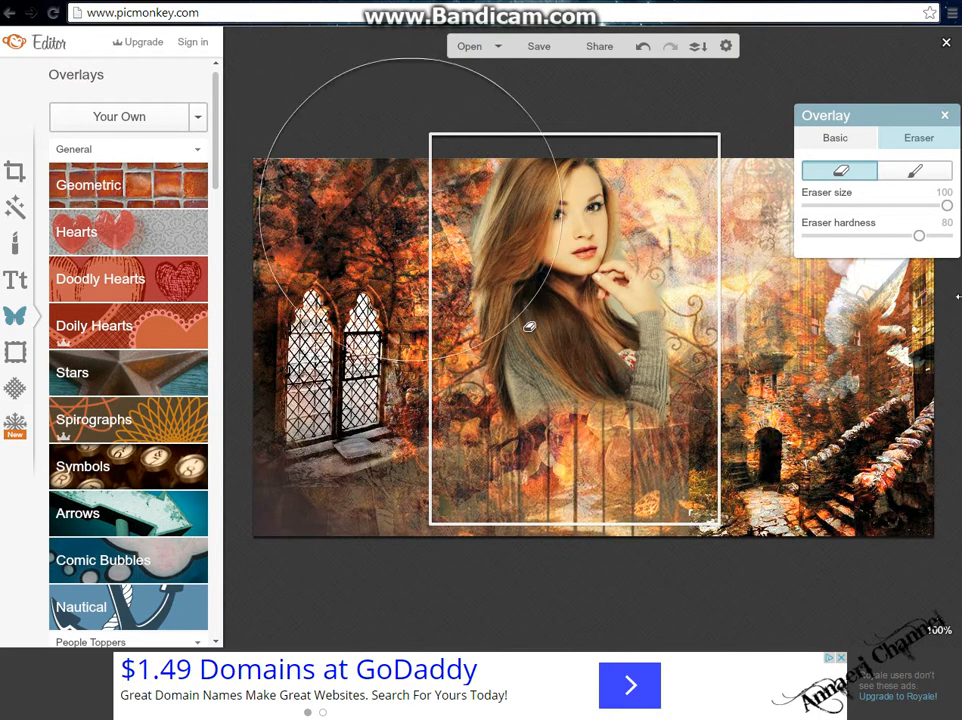
Undo the last three edits, then redo one.
left_click(825, 140)
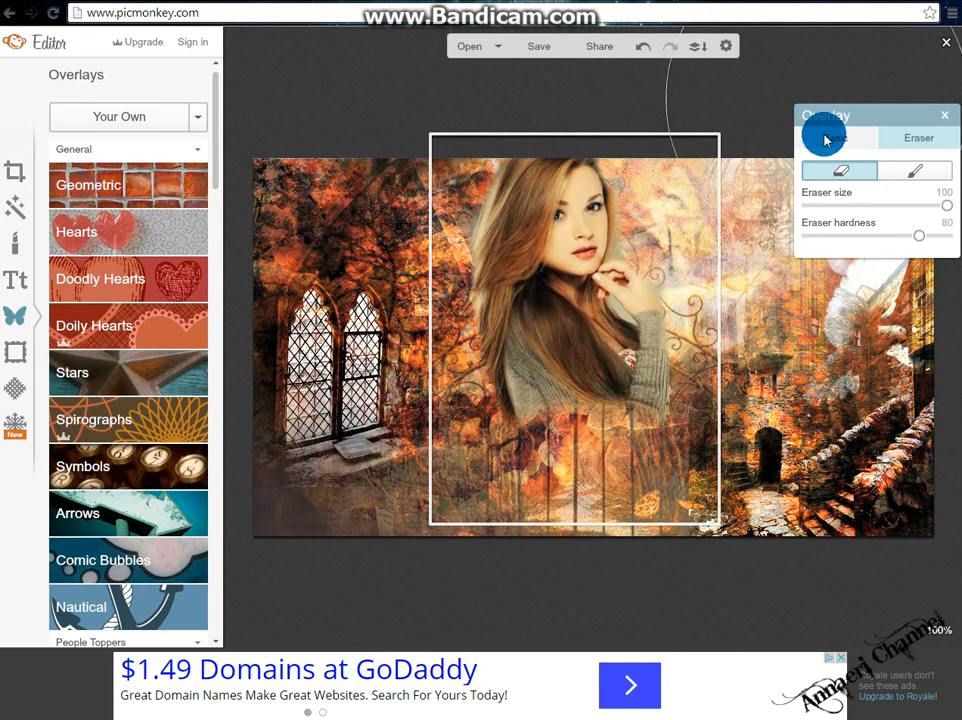
left_click(646, 47)
left_click(646, 47)
left_click(646, 47)
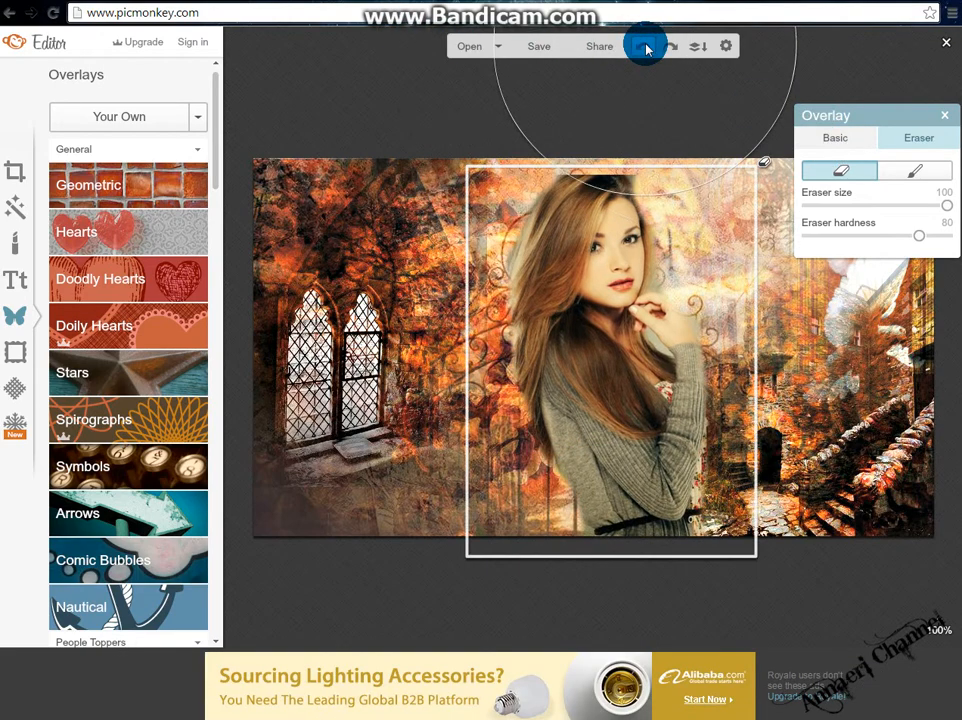
left_click(670, 47)
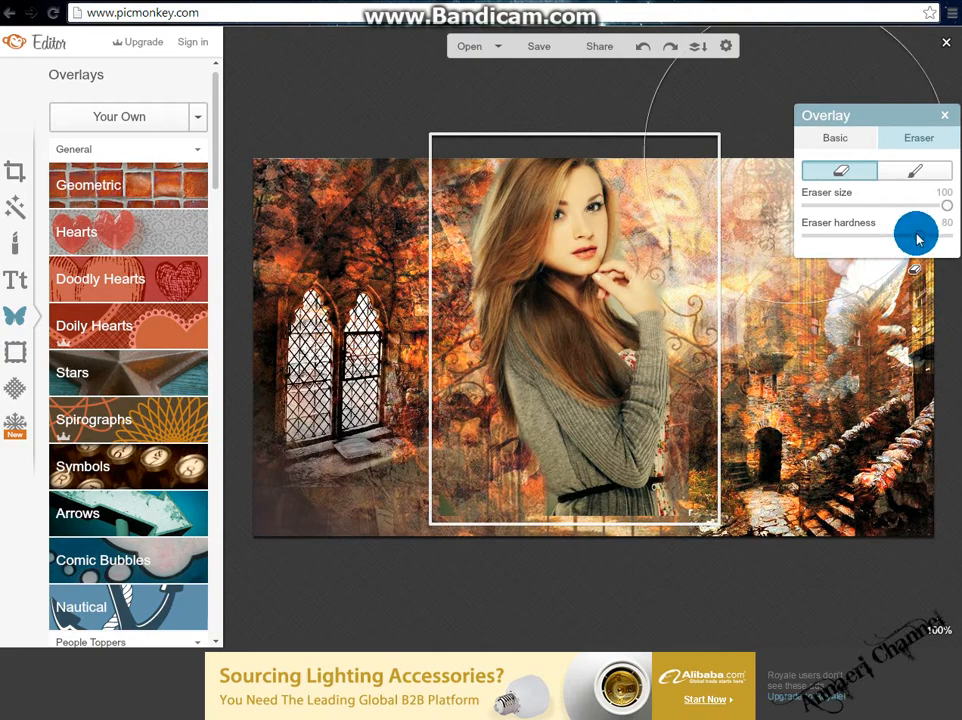
Set eraser hardness to 0 and erase the overlay's upper-left area near the arched windows.
mouse_move(917, 238)
left_mouse_down()
mouse_move(769, 240)
mouse_move(756, 253)
left_mouse_up()
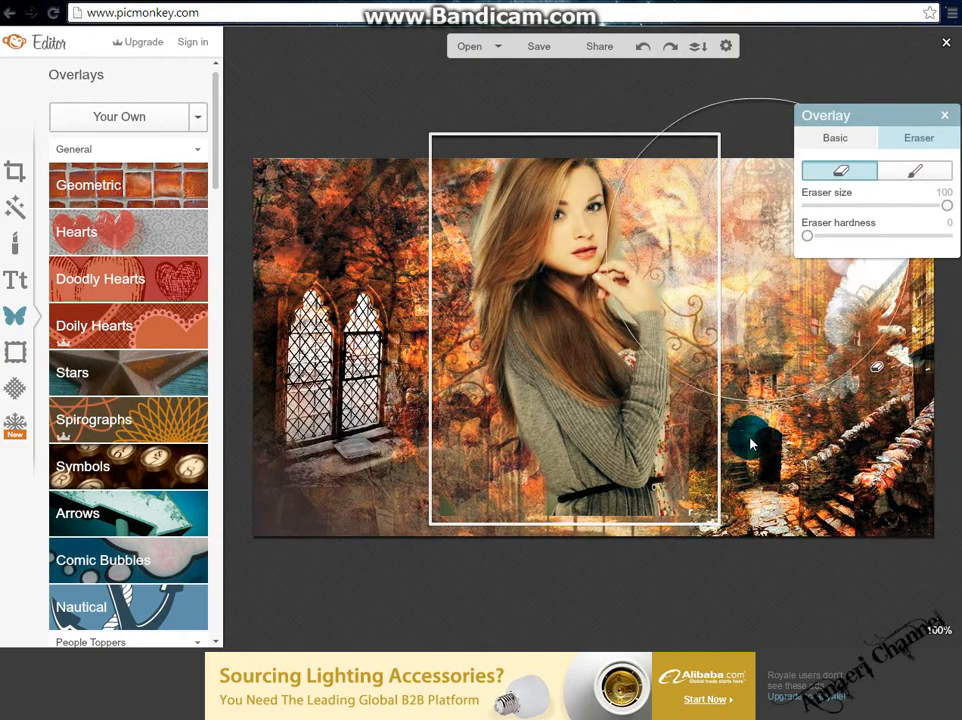
left_click(597, 590)
left_click(597, 590)
left_click(597, 590)
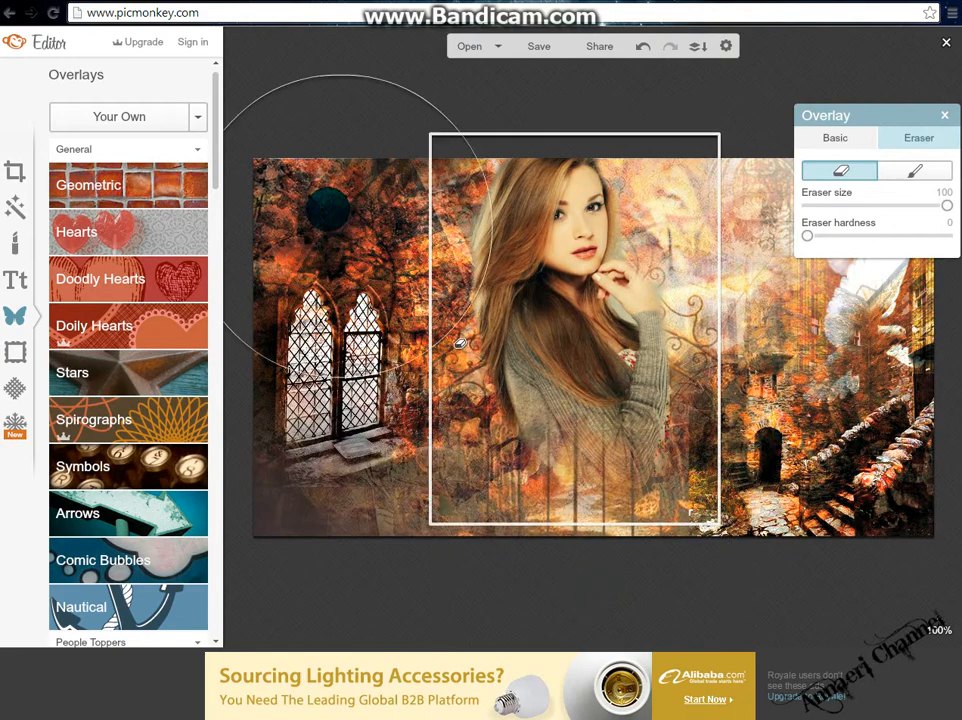
left_click(328, 210)
left_click(327, 188)
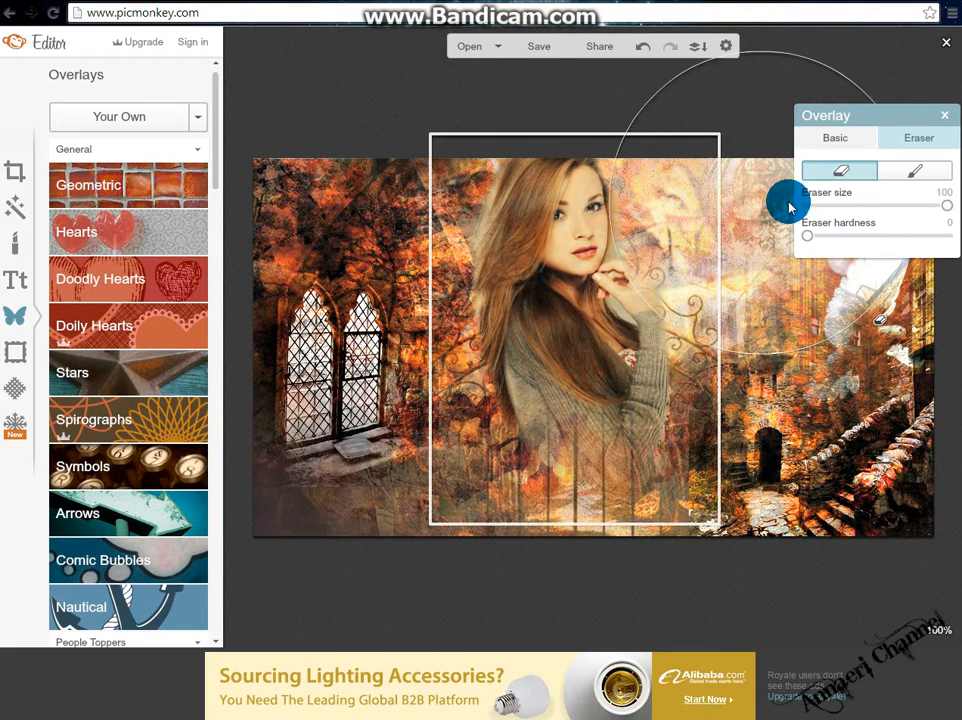
Switch to the restore brush at size 49, paint back the area beside the woman's hand, and return to the eraser.
left_click(894, 177)
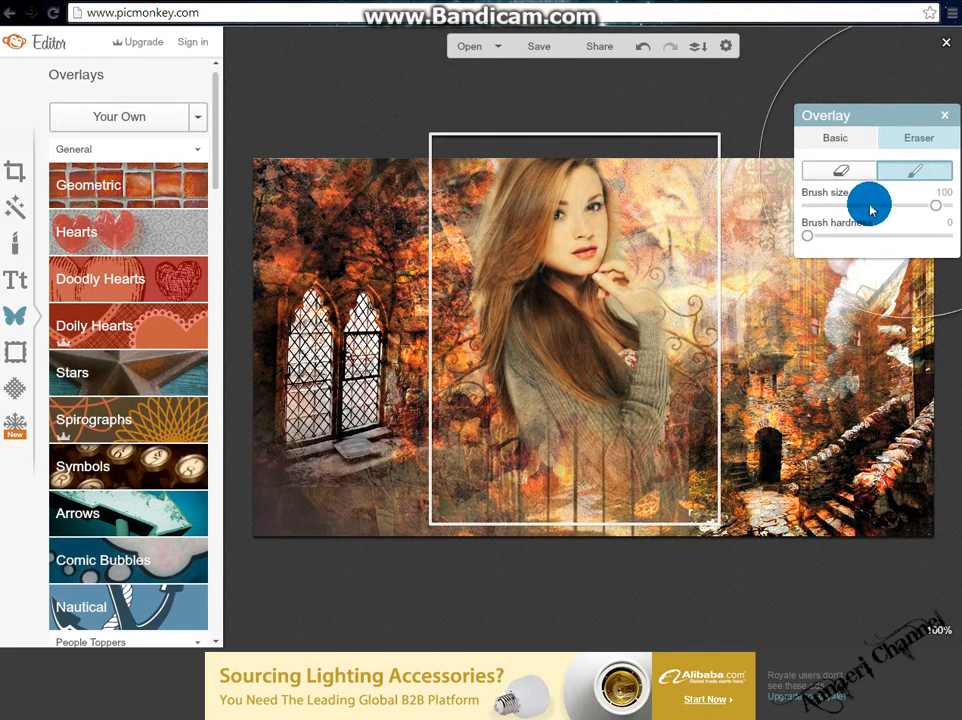
mouse_move(511, 249)
left_mouse_down()
mouse_move(515, 256)
mouse_move(537, 185)
left_mouse_up()
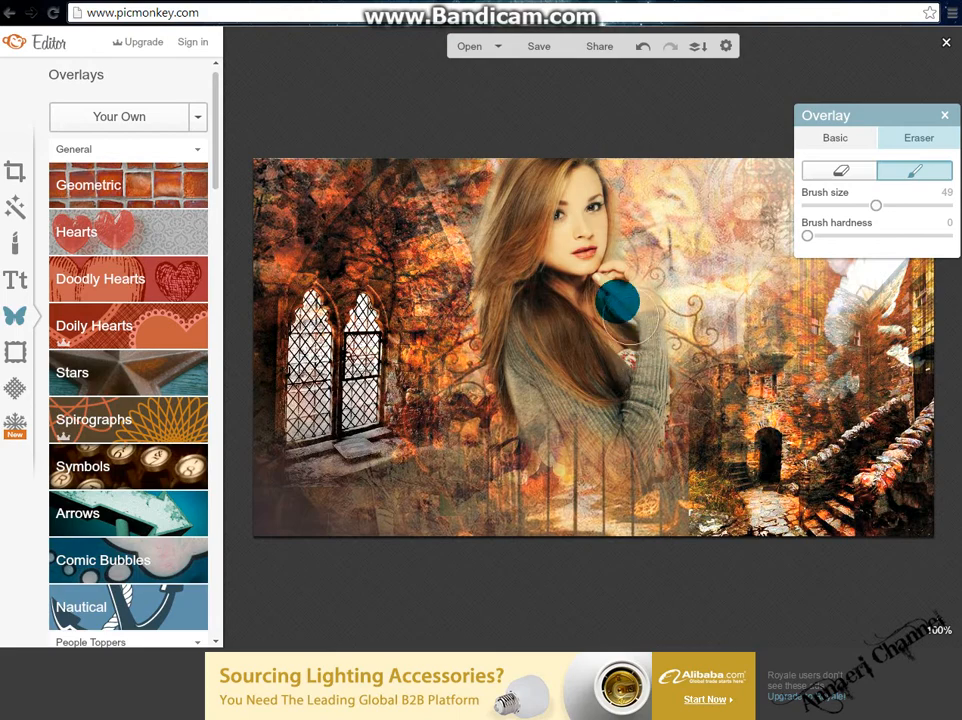
left_click_drag(597, 283, 604, 281)
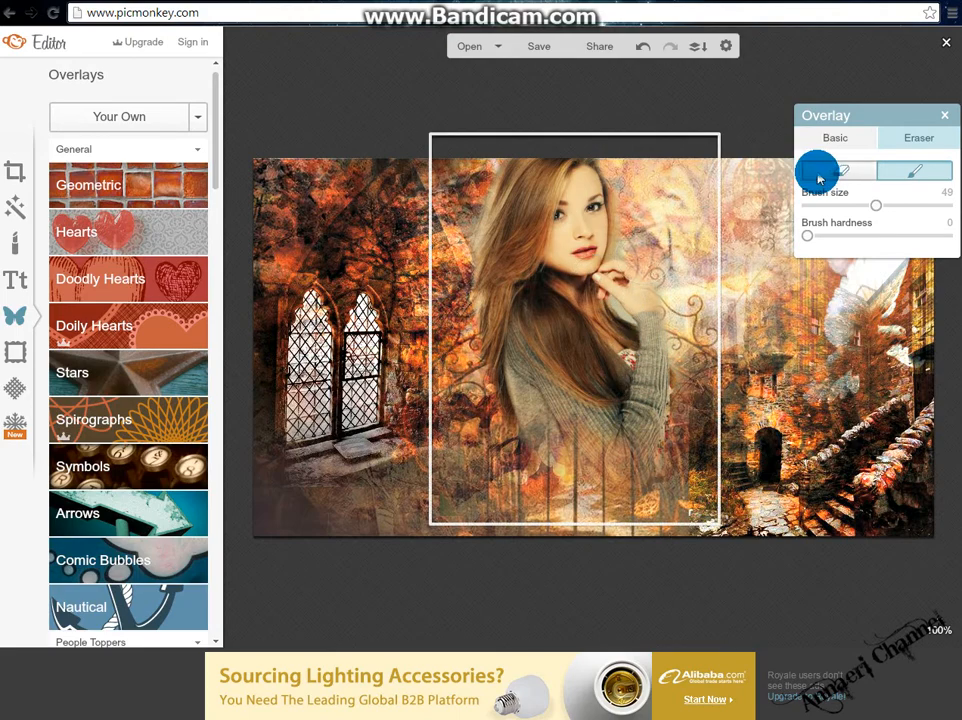
left_click(818, 178)
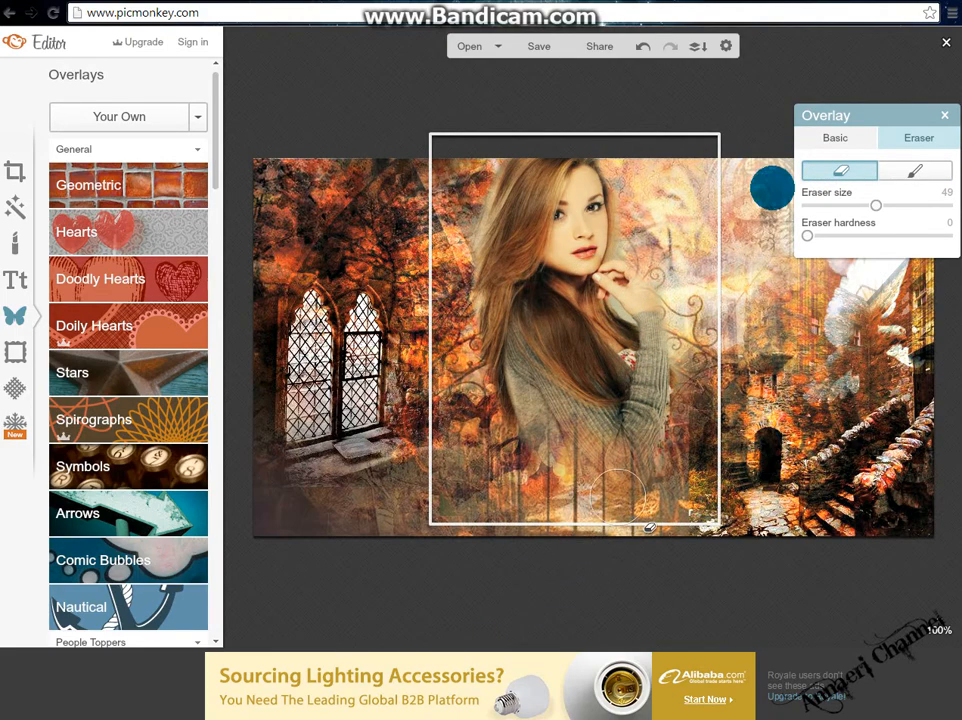
Close the overlay panel, then select the woman overlay and nudge it slightly to the right.
left_click(950, 116)
left_click(705, 275)
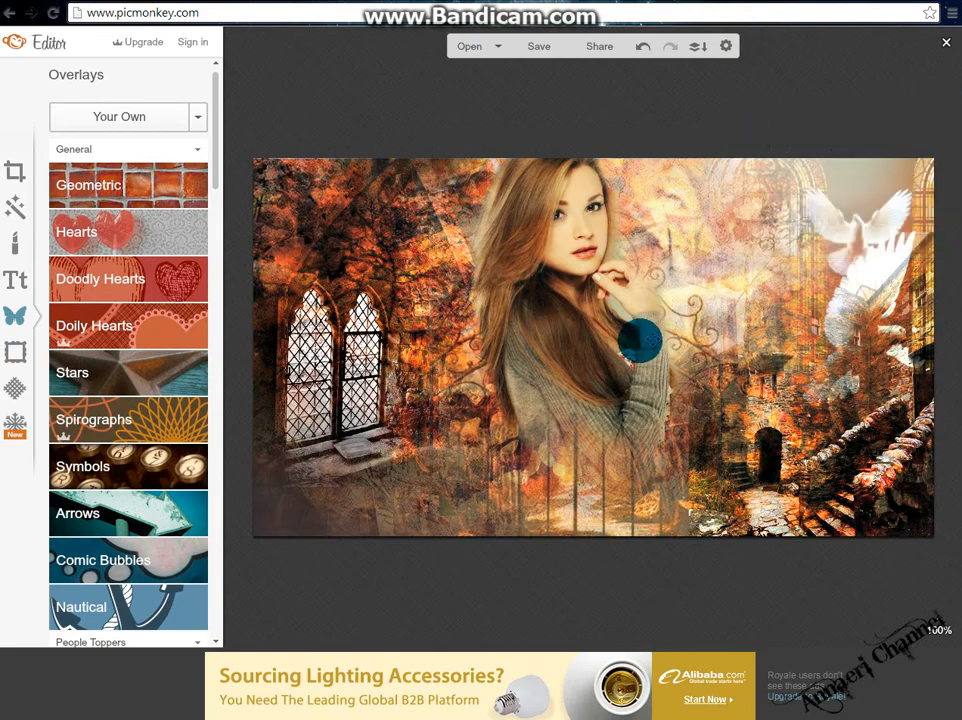
left_click(600, 348)
left_click_drag(598, 348, 635, 331)
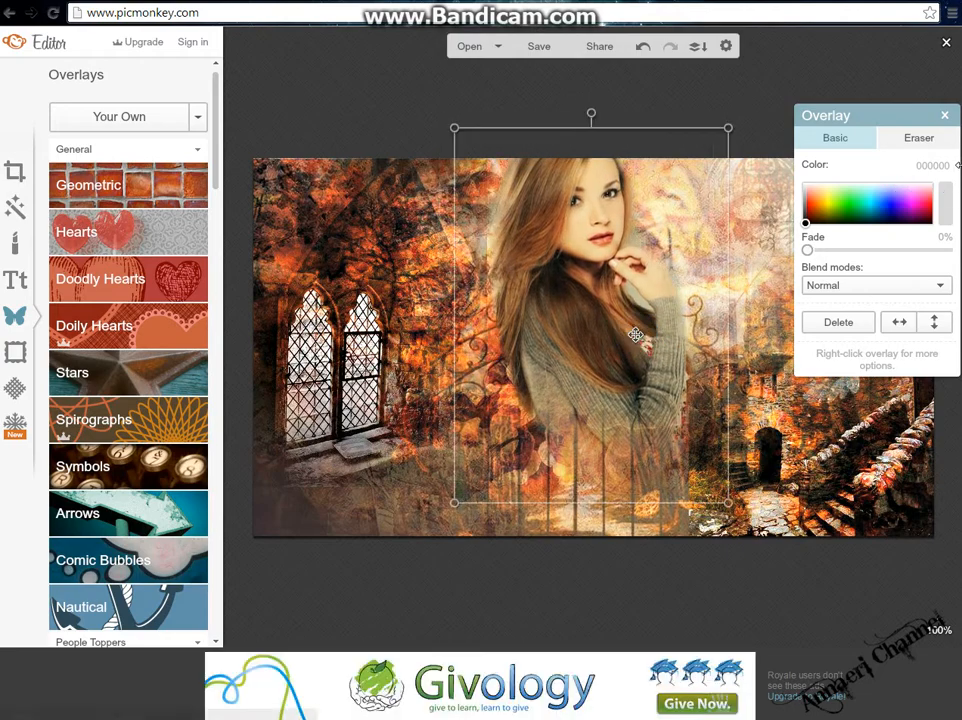
Keep the woman overlay's blend mode at Normal and move the overlay panel beside the overlay list.
left_click(882, 290)
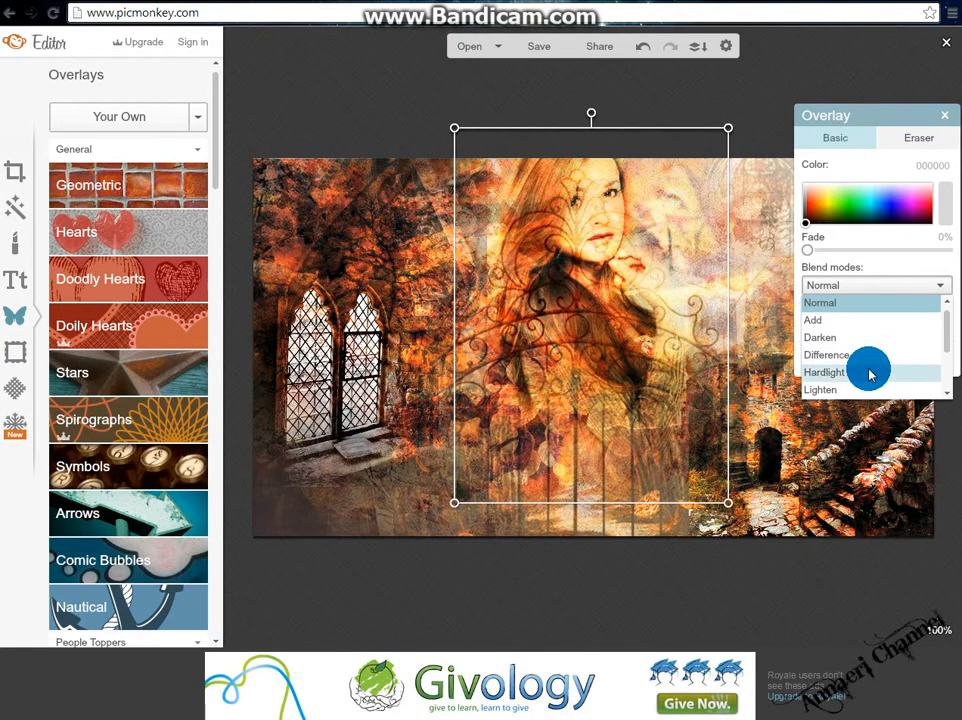
left_click(878, 302)
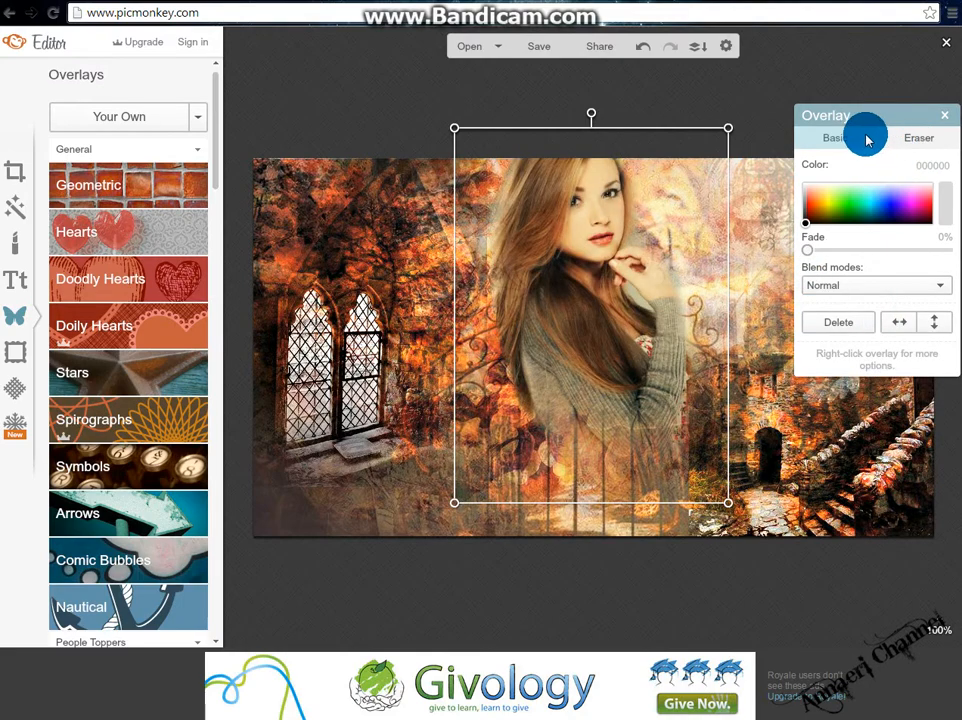
left_click_drag(878, 117, 170, 193)
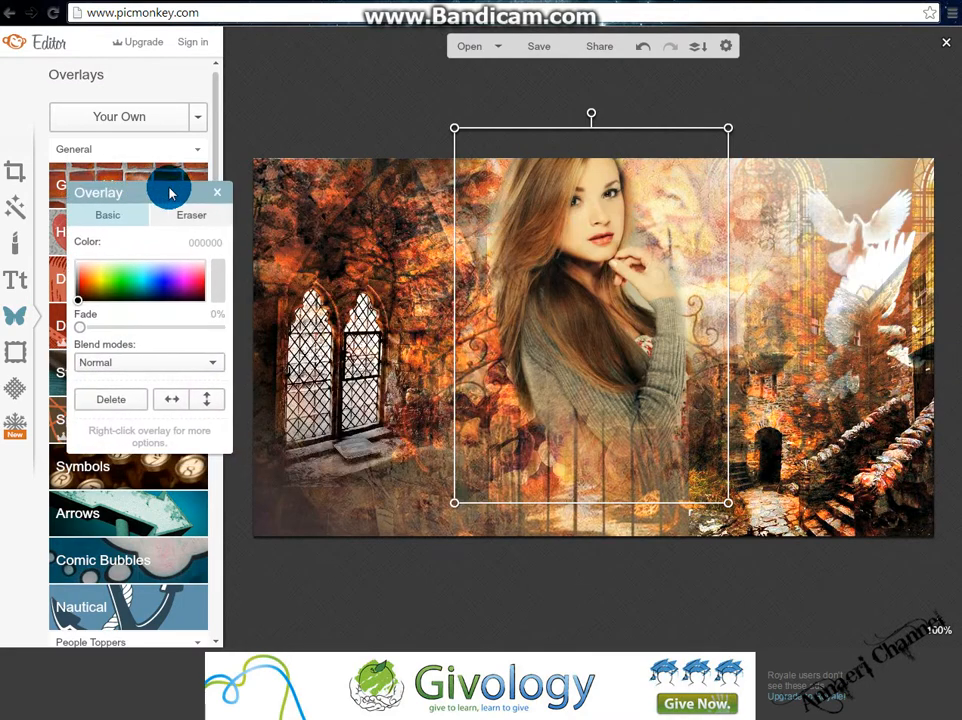
Add a clock photo from the suli folder as an own overlay and position it over the picture's centre-right.
left_click(122, 115)
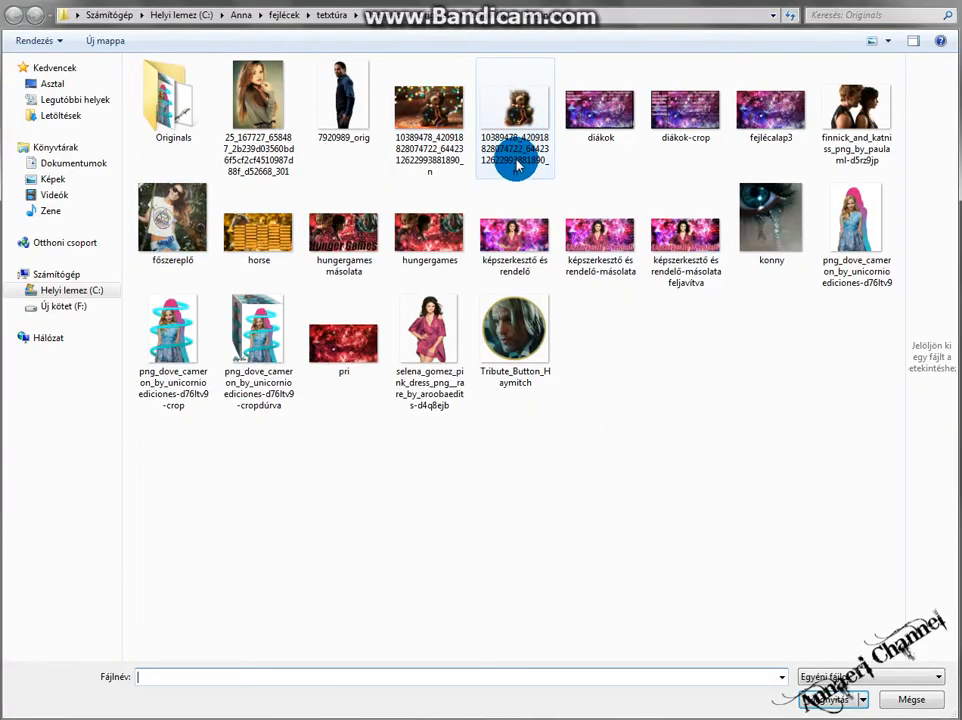
left_click(90, 289)
double_click(170, 244)
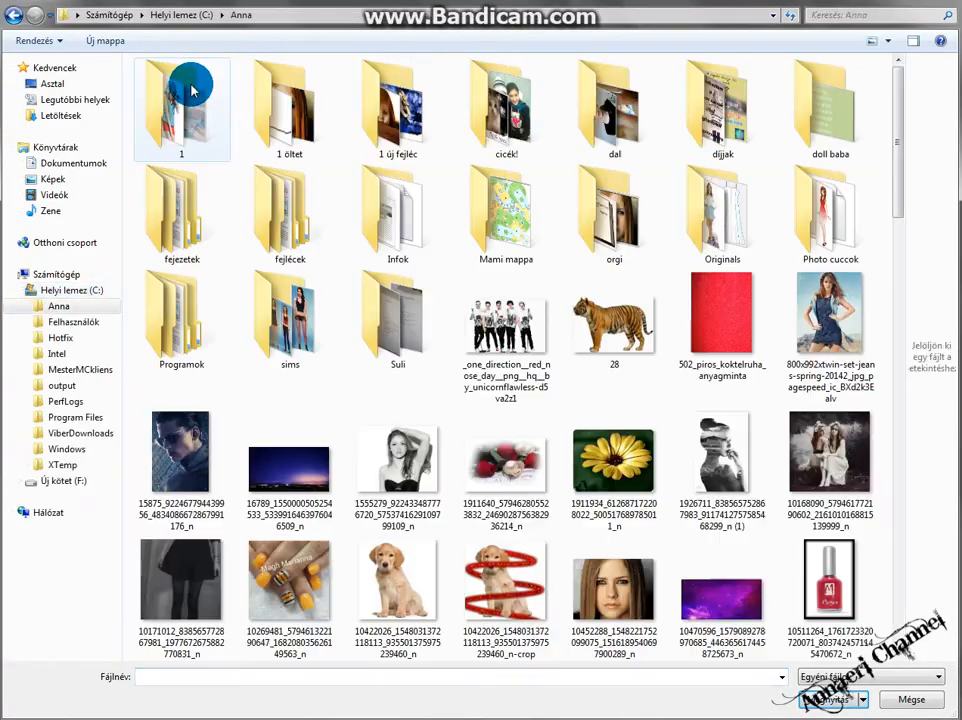
double_click(190, 85)
double_click(337, 100)
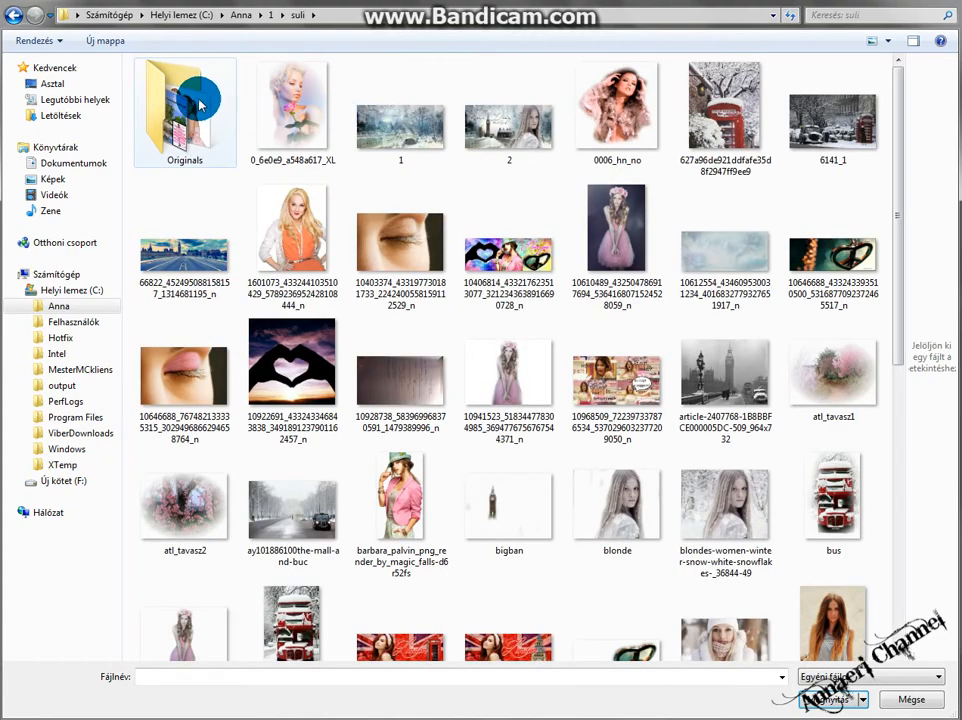
double_click(199, 103)
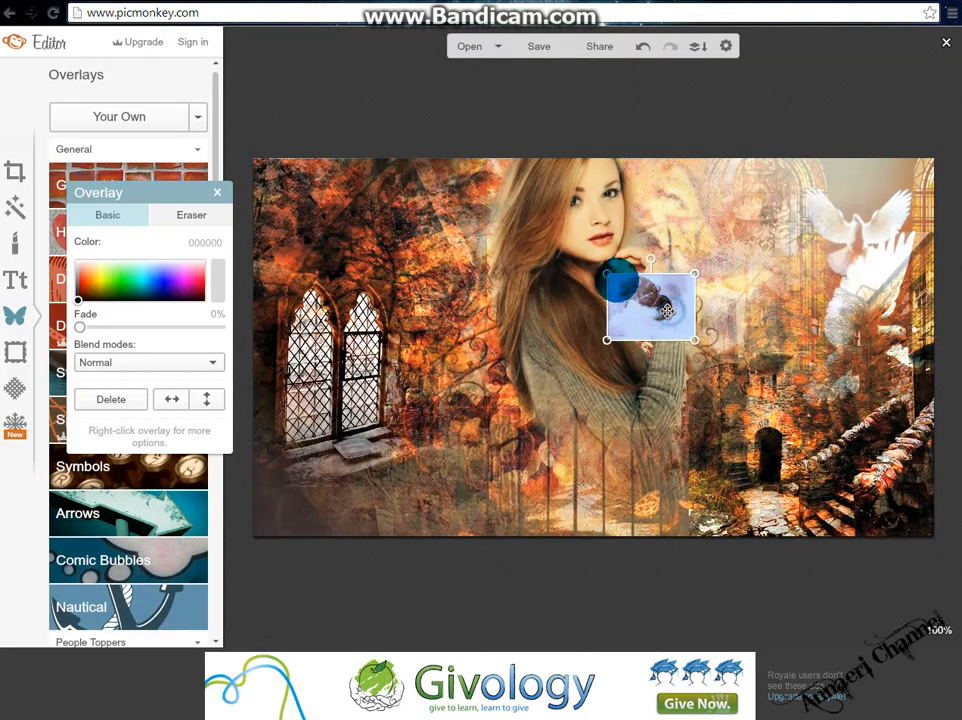
left_click_drag(666, 311, 910, 695)
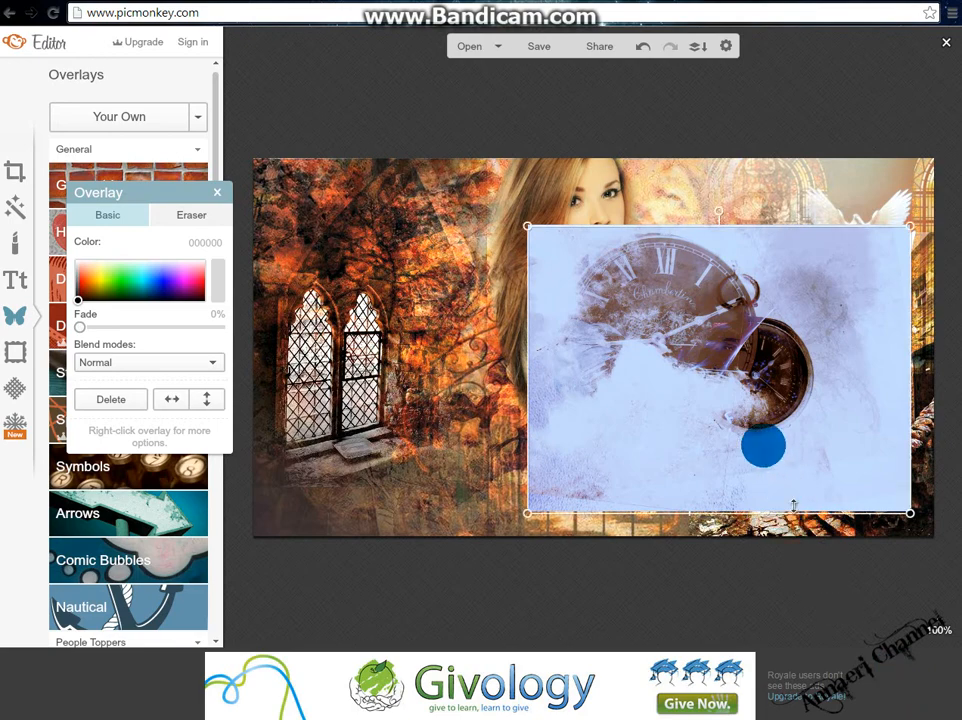
left_click_drag(740, 402, 700, 361)
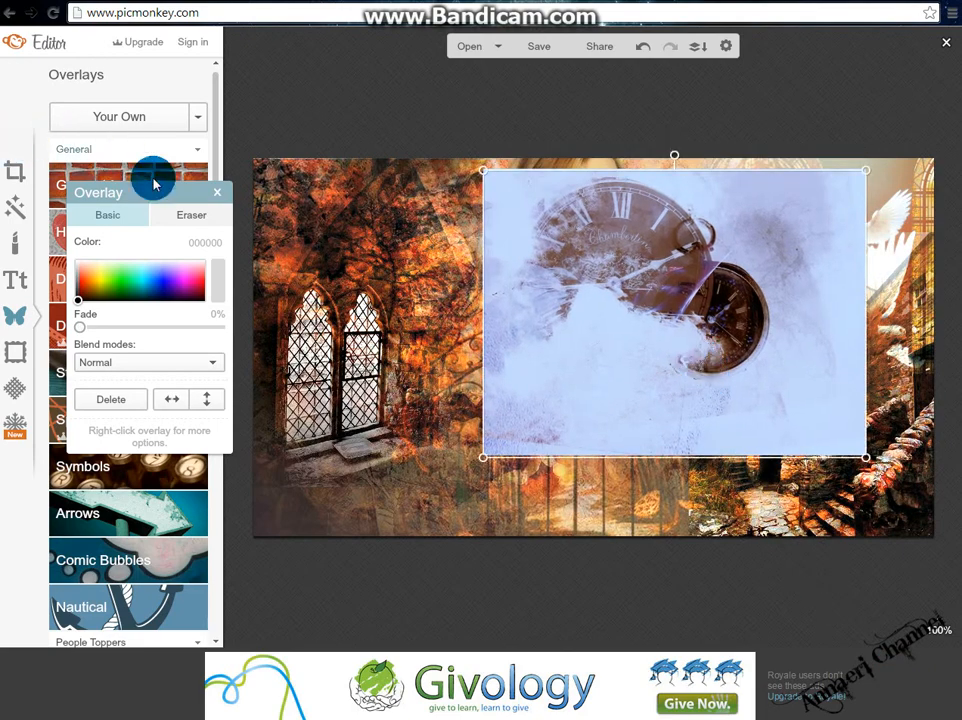
Set the eraser size to 100 and erase the clock overlay's upper-right and upper-left areas.
left_click(195, 222)
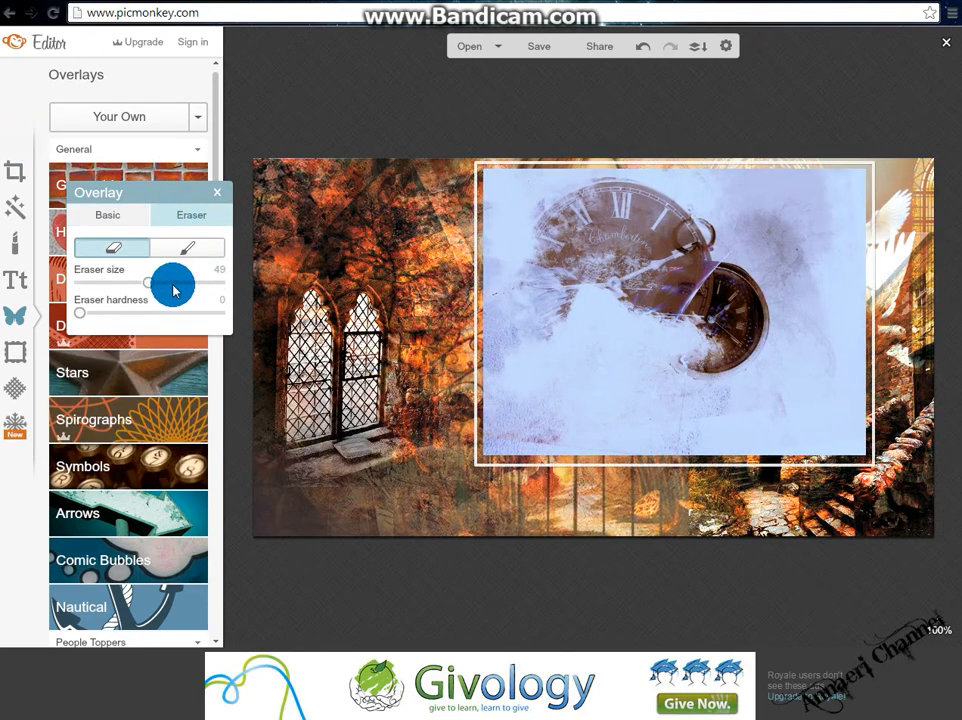
left_click_drag(153, 288, 301, 298)
mouse_move(533, 382)
left_mouse_down()
mouse_move(616, 465)
mouse_move(667, 482)
mouse_move(837, 479)
mouse_move(846, 465)
mouse_move(887, 456)
mouse_move(923, 265)
mouse_move(887, 181)
mouse_move(814, 129)
left_mouse_up()
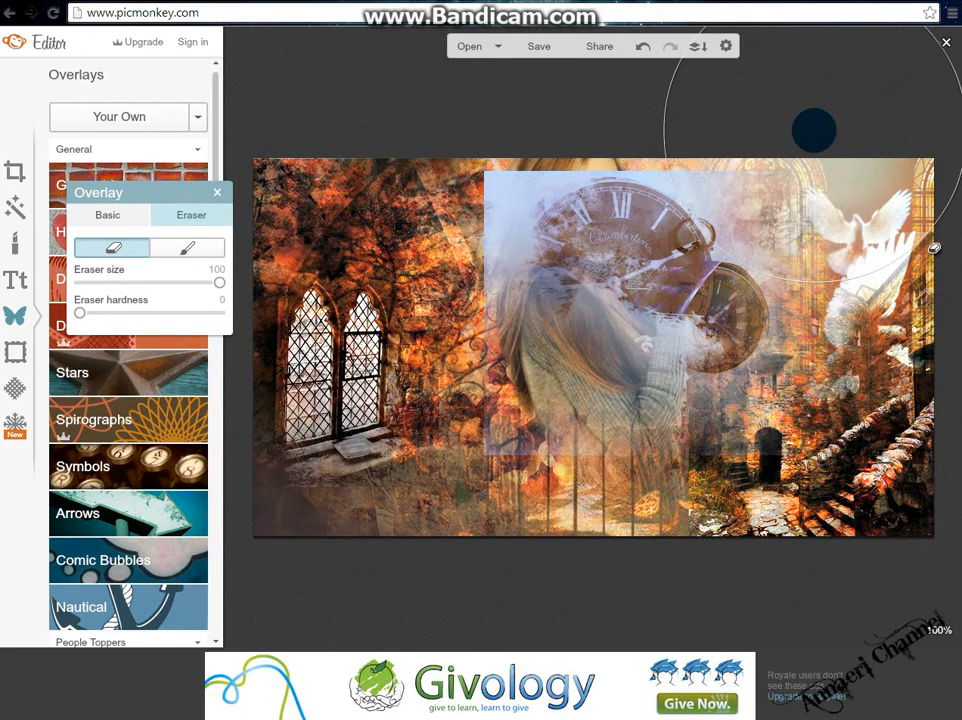
mouse_move(552, 172)
left_mouse_down()
mouse_move(498, 176)
mouse_move(414, 215)
left_mouse_up()
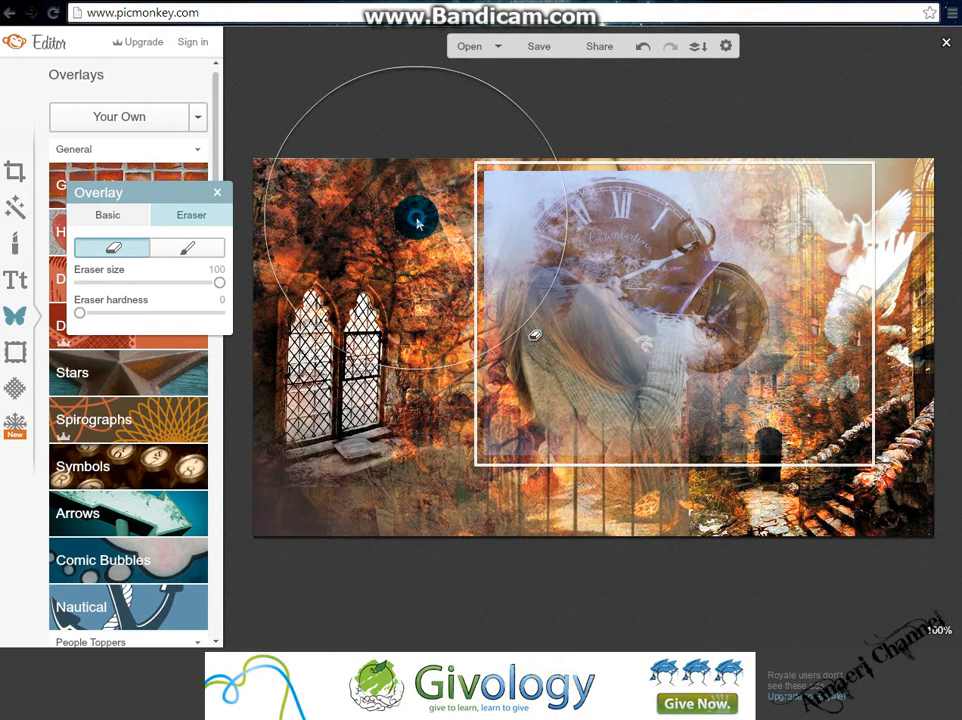
Send the clock overlay backward behind the woman and enlarge it toward the lower-right corner.
left_click(125, 212)
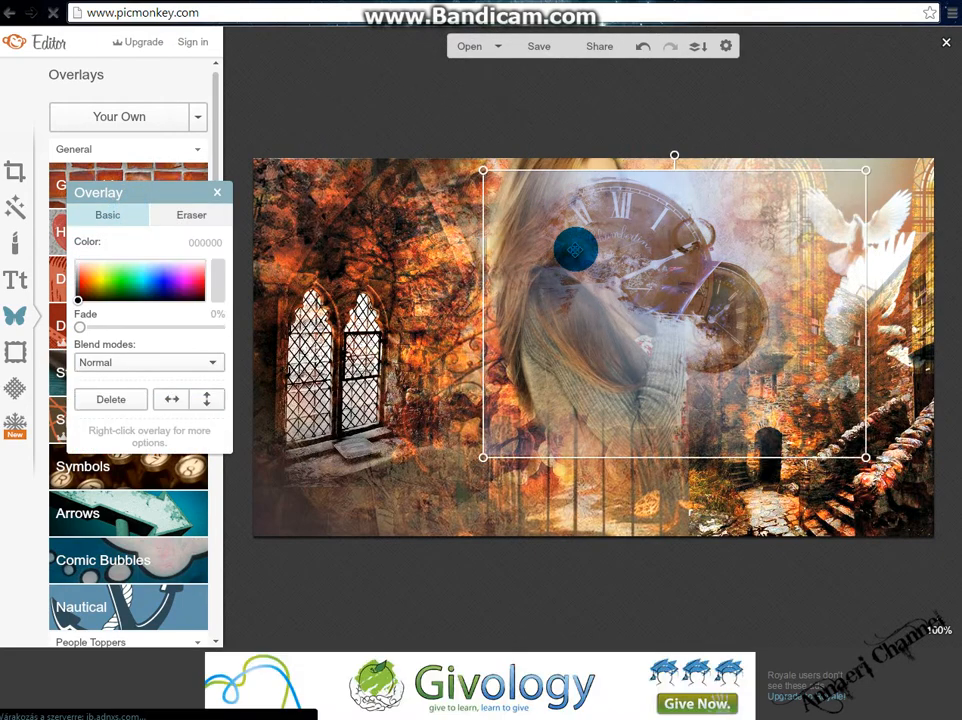
right_click(573, 250)
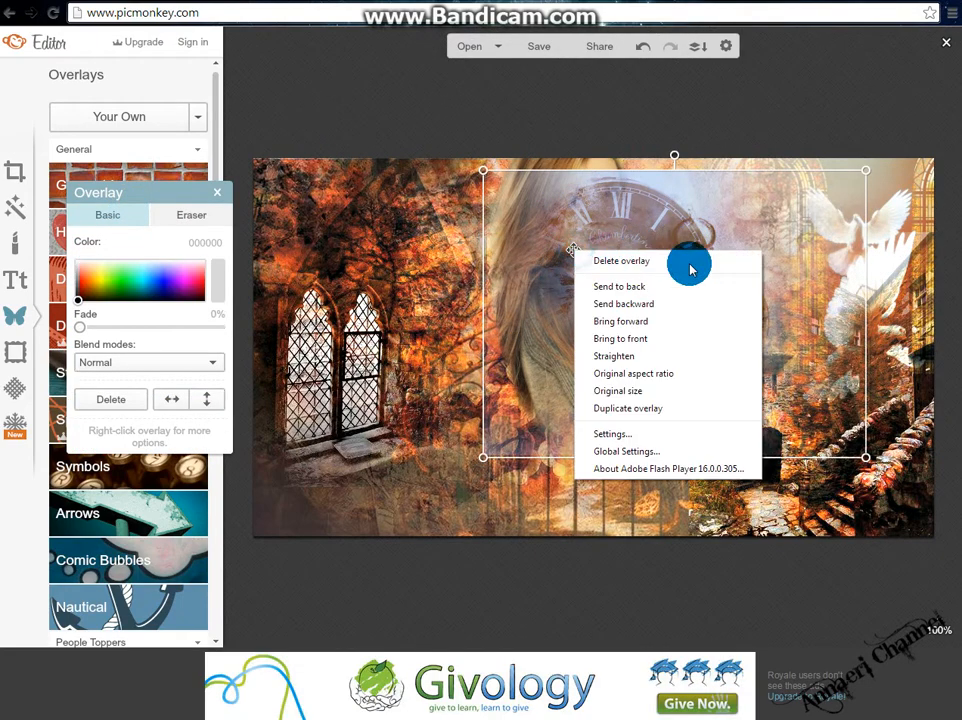
left_click(658, 304)
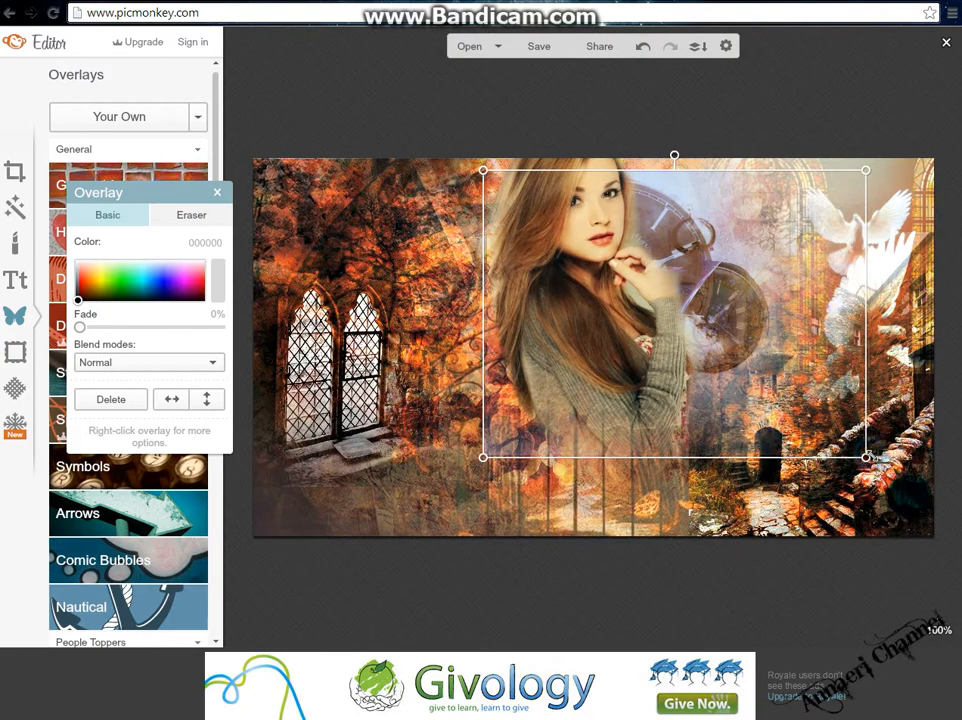
left_click_drag(866, 457, 921, 497)
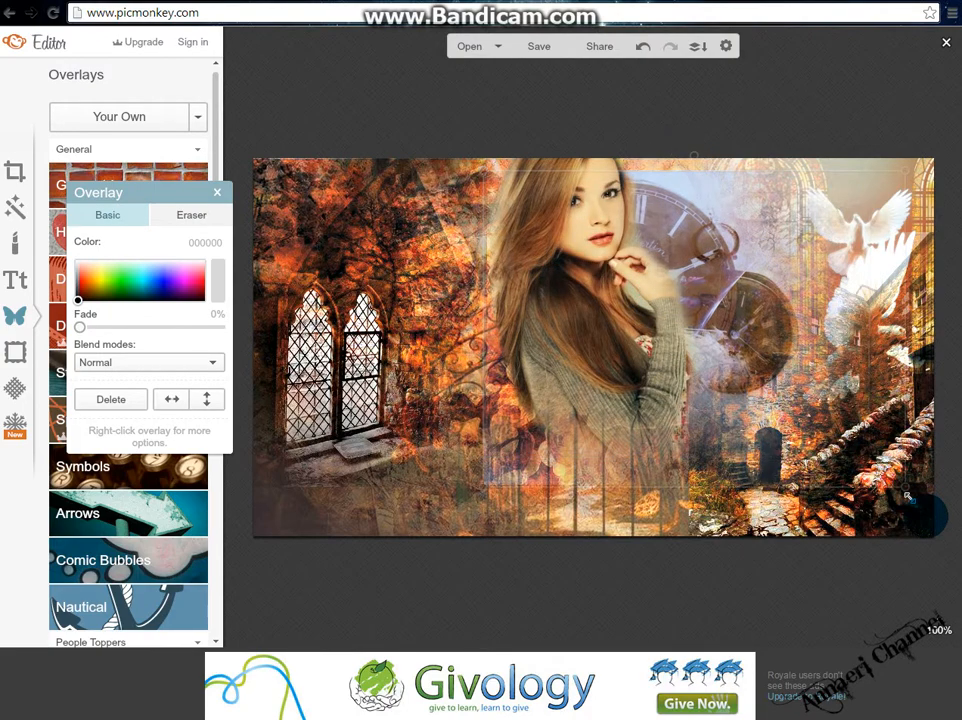
Set the clock overlay's blend mode to Hardlight and erase a bit more of its upper-right edge.
left_click(142, 363)
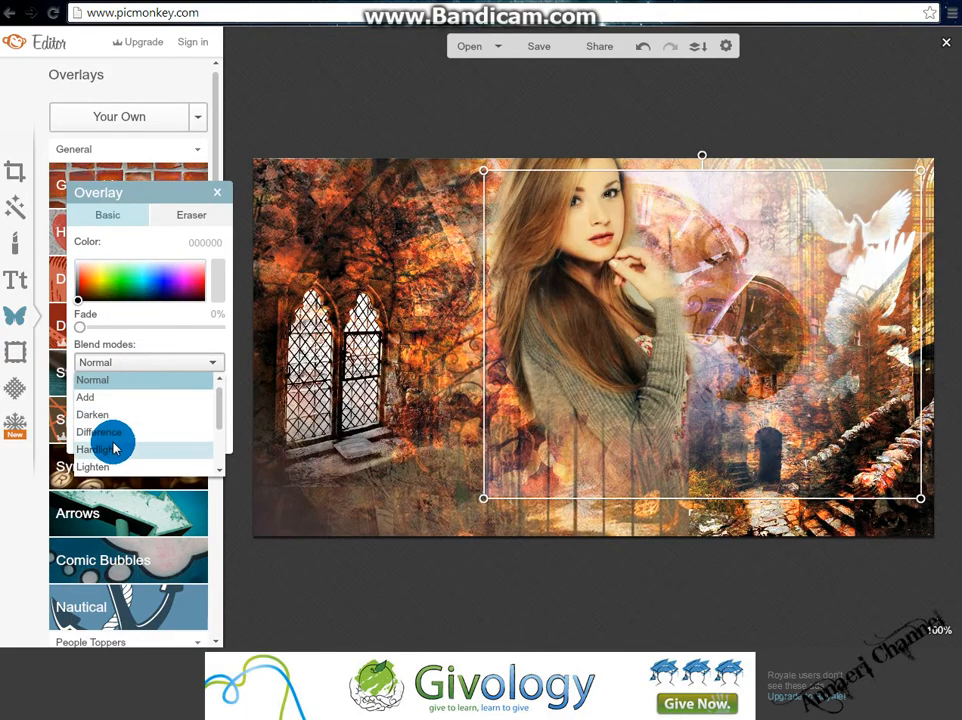
left_click(114, 449)
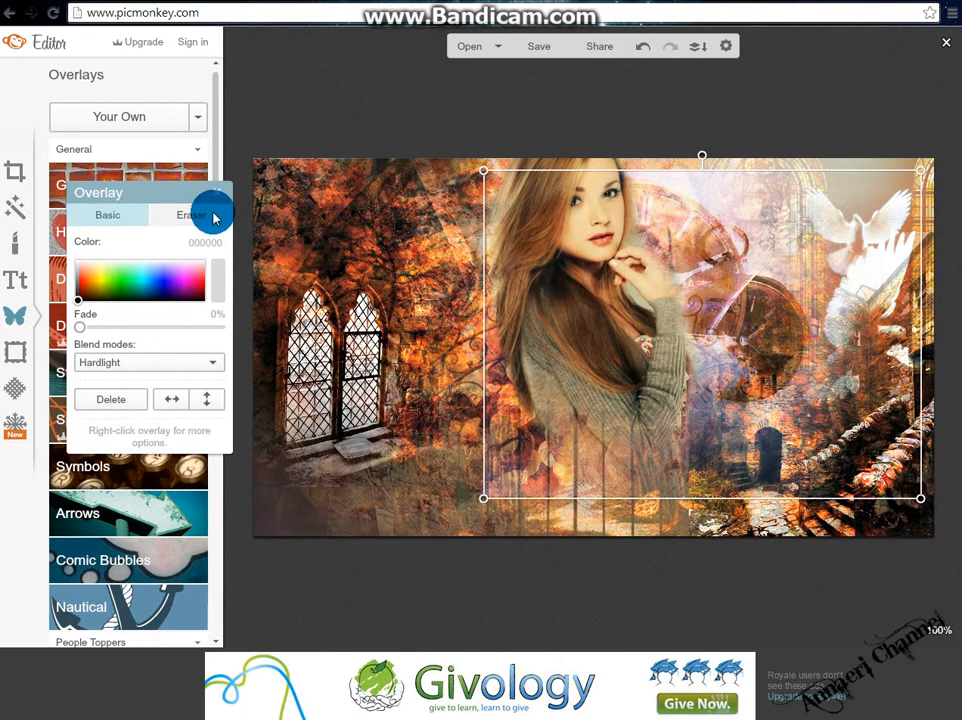
left_click(191, 216)
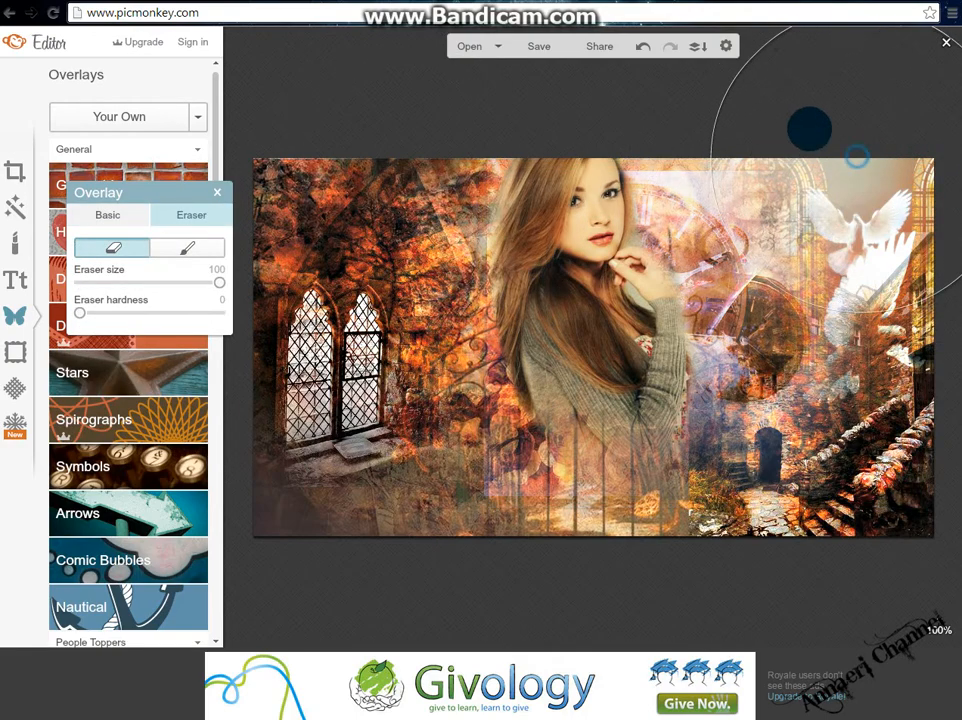
left_click_drag(780, 130, 774, 126)
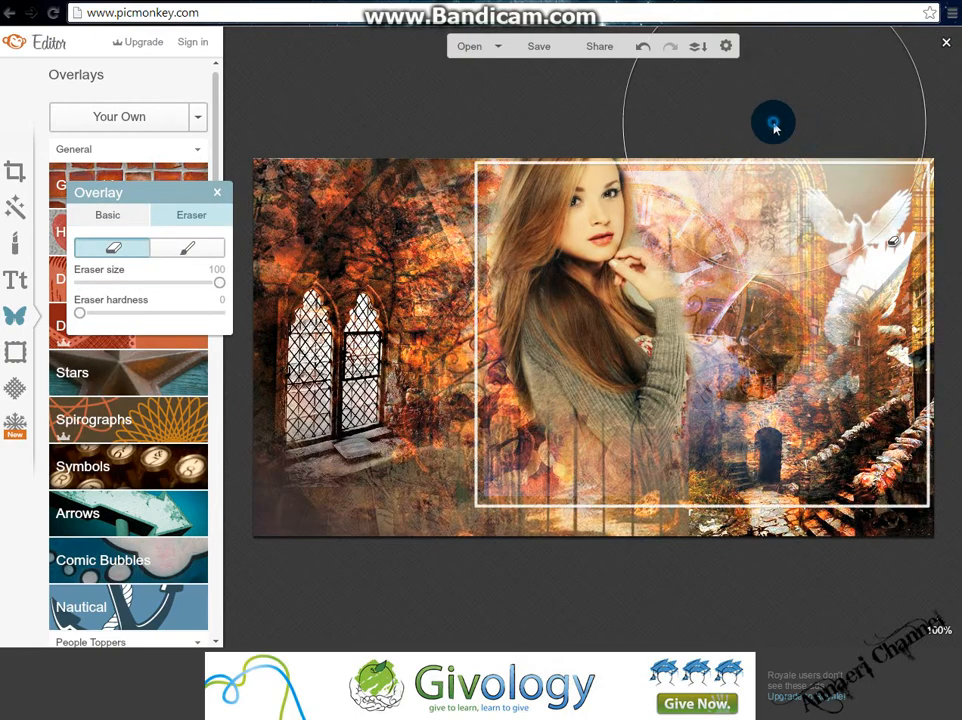
left_click(117, 219)
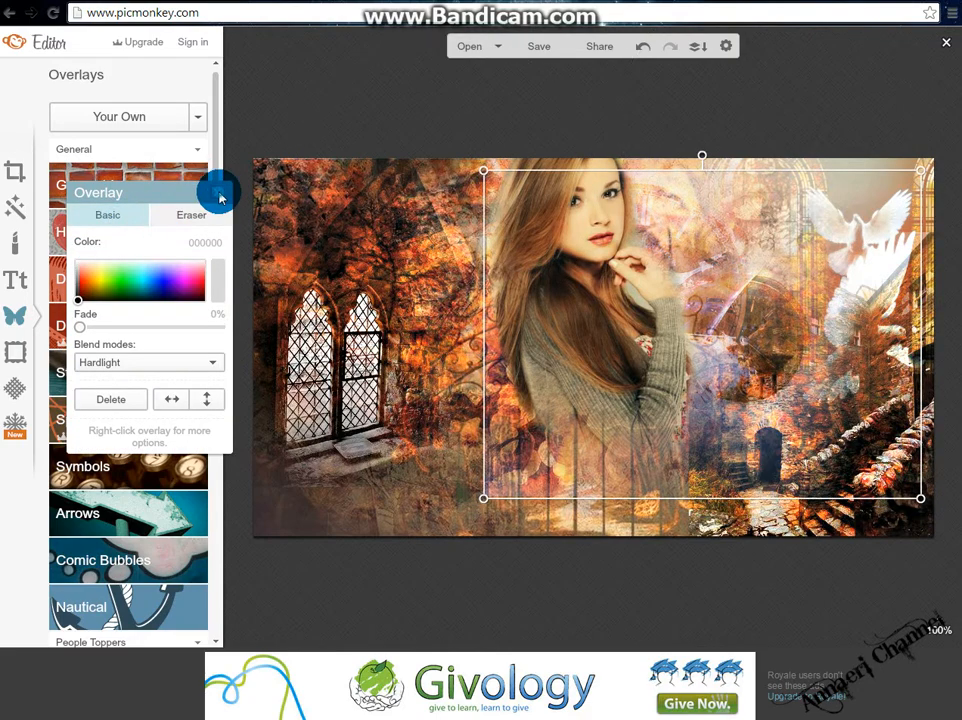
left_click(220, 196)
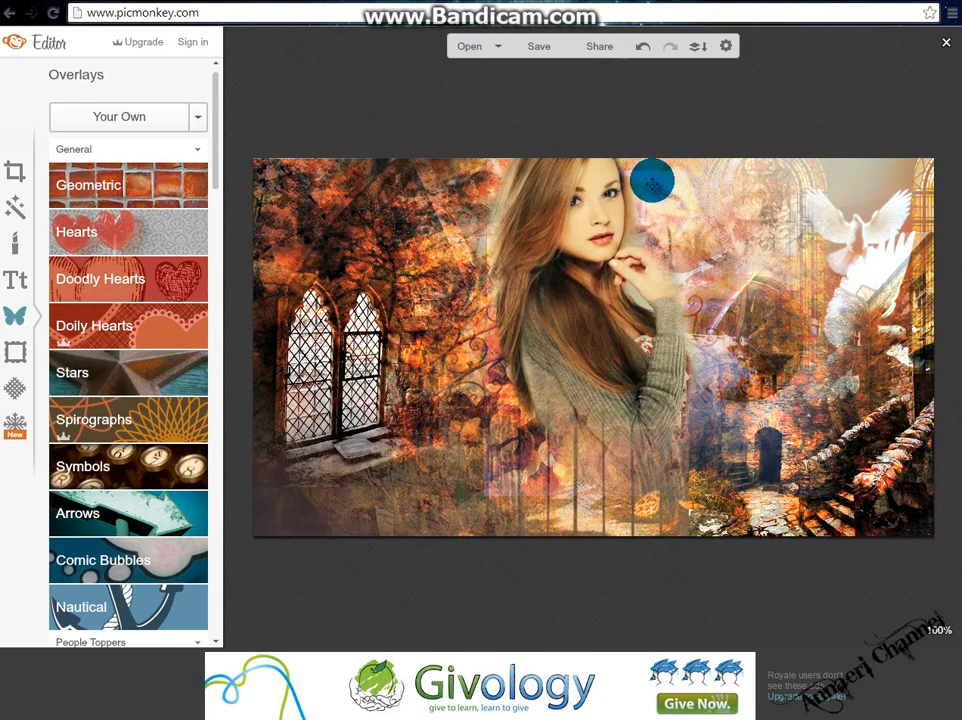
left_click(648, 172)
left_click(191, 214)
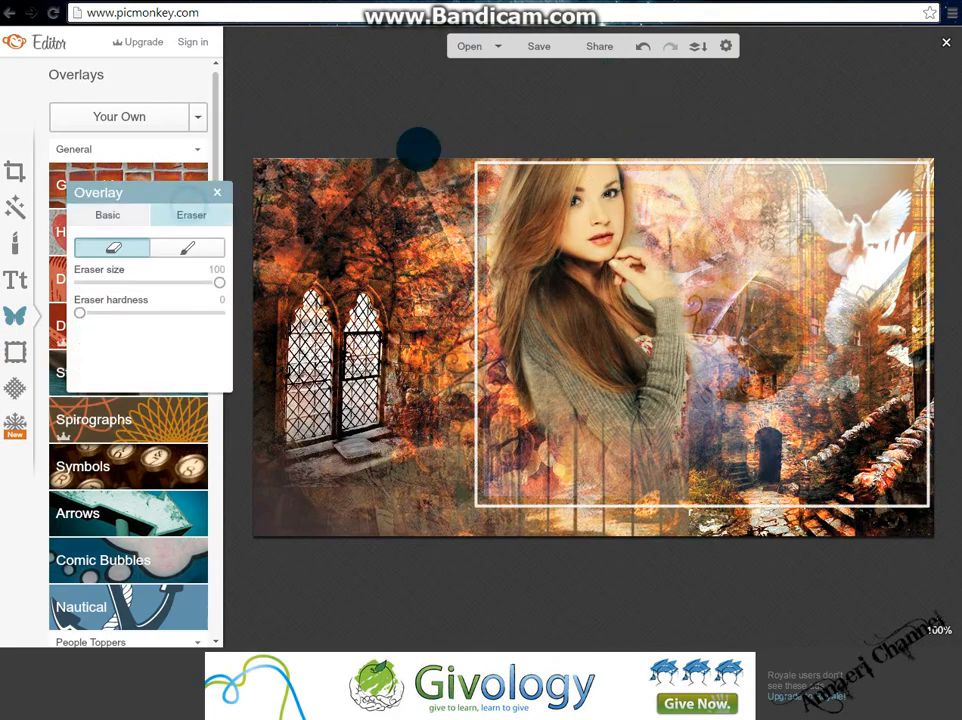
left_click(122, 214)
left_click(213, 199)
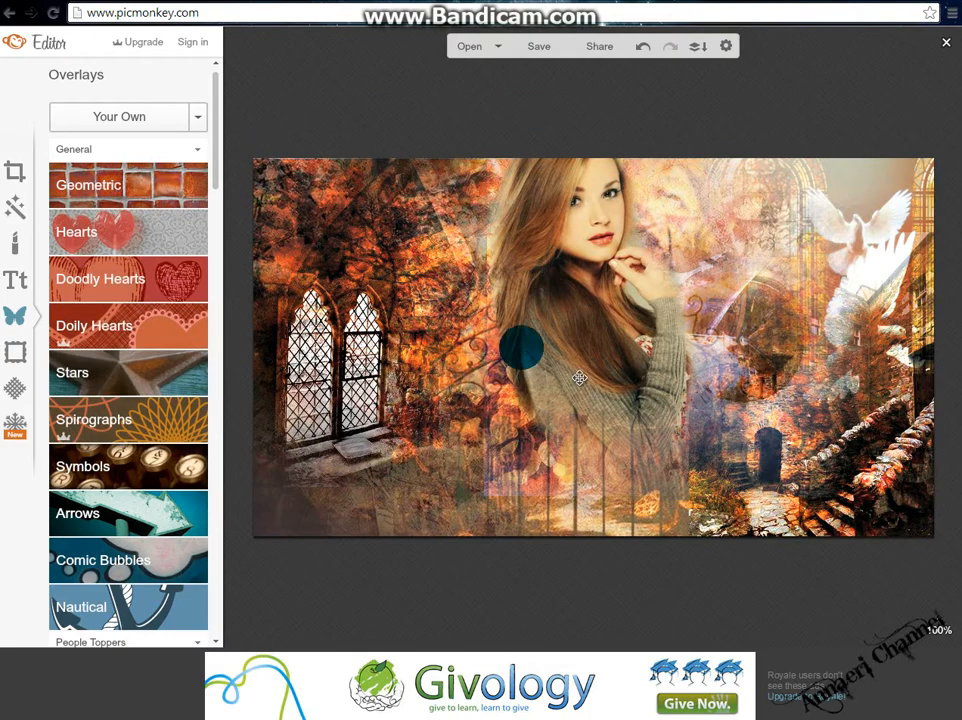
Save the image to the computer as fejléc11 in JPG format at Pierce quality.
left_click(540, 47)
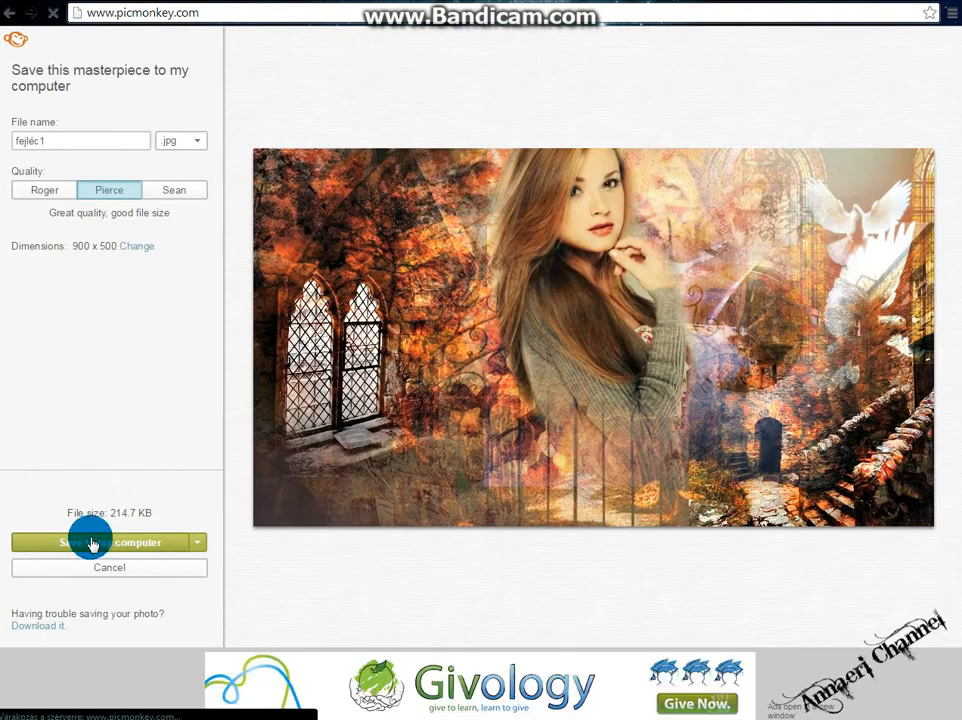
left_click(90, 540)
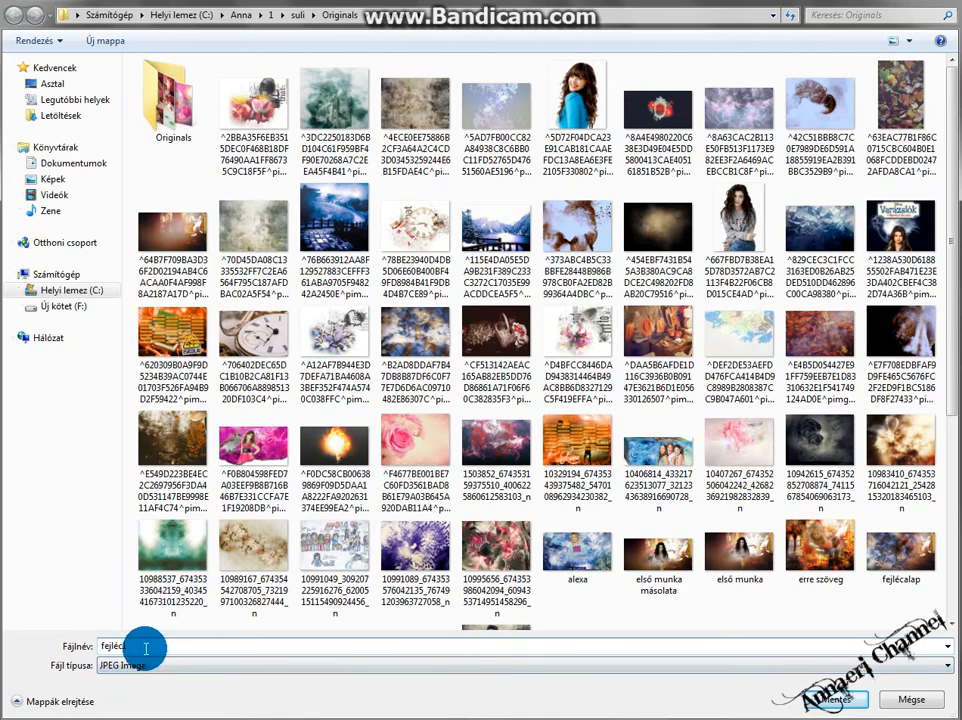
key("Return")
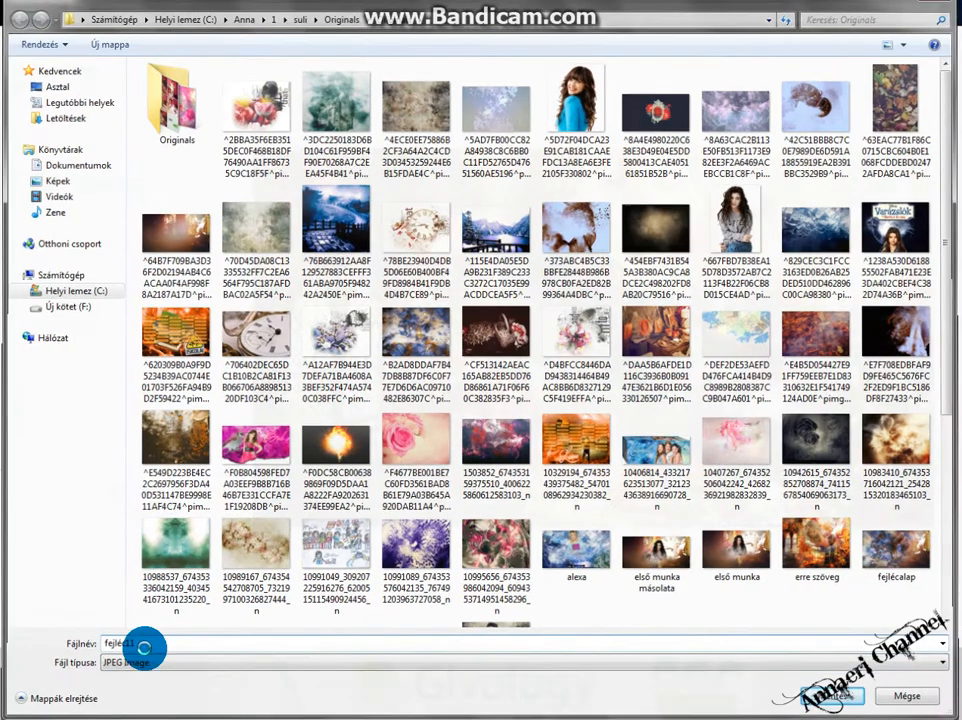
mouse_move(176, 712)
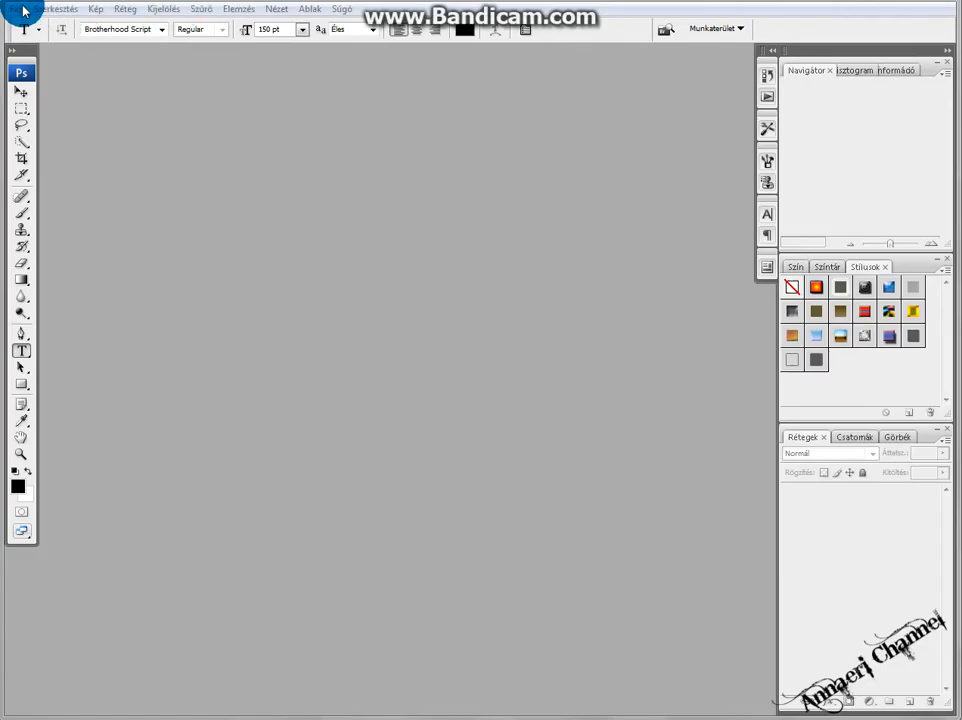
Switch to Photoshop, open fejléc11.jpg from the Originals folder and maximize its document window.
left_click(25, 9)
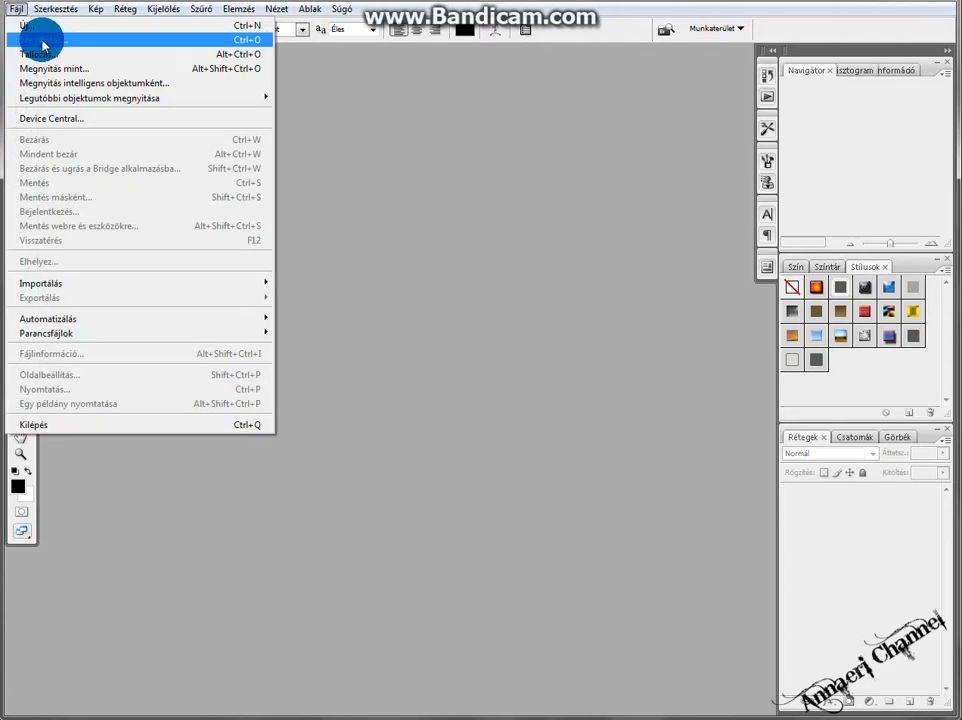
left_click(43, 41)
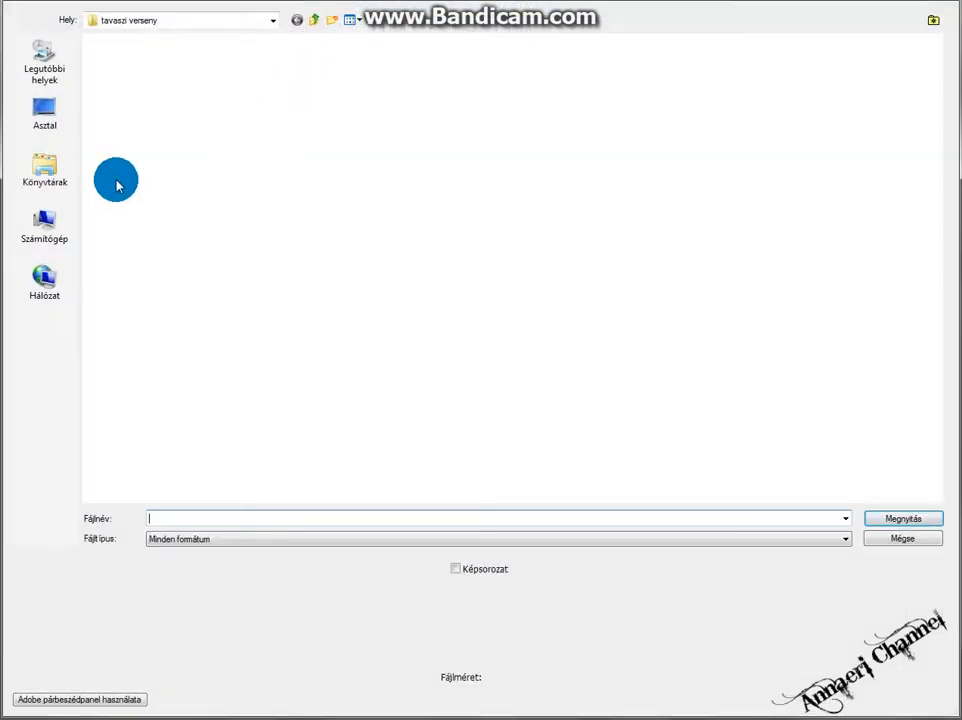
left_click(66, 238)
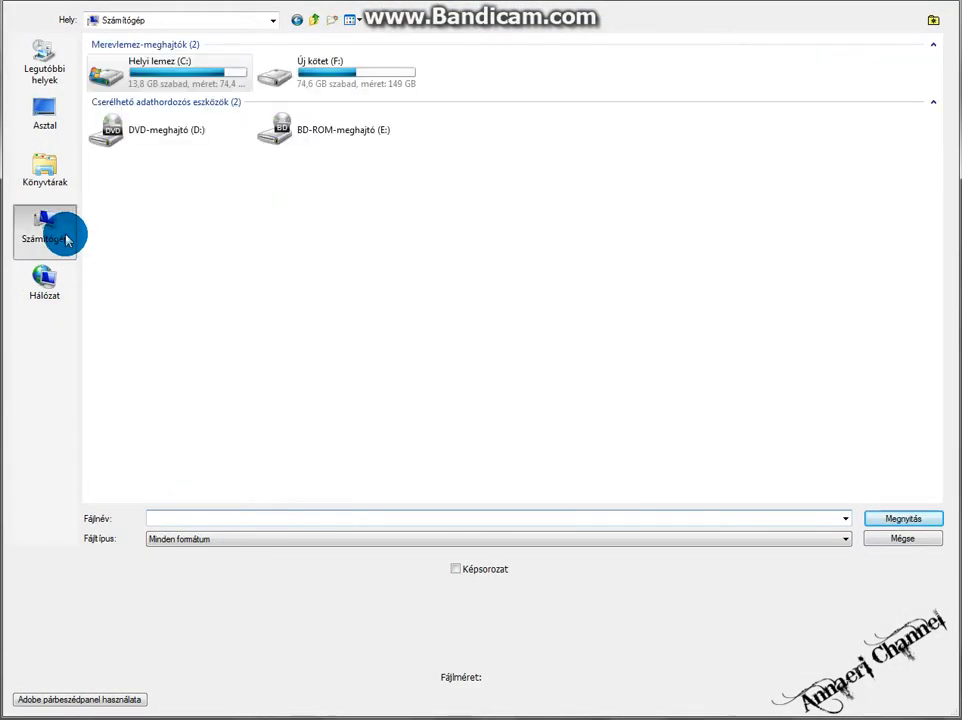
double_click(176, 79)
double_click(185, 57)
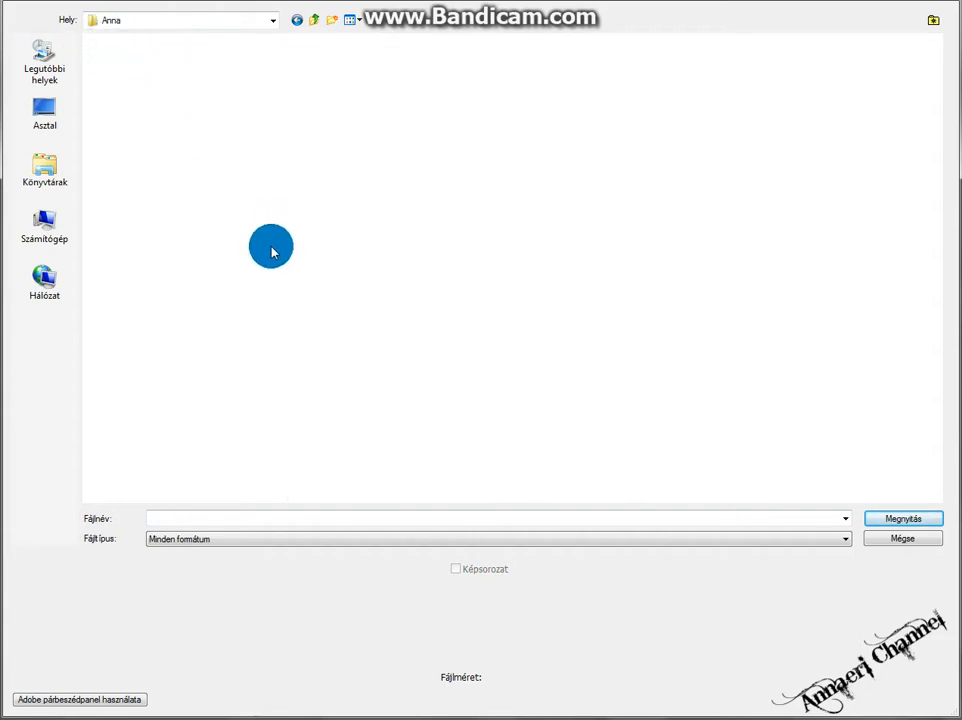
left_click(26, 240)
double_click(125, 61)
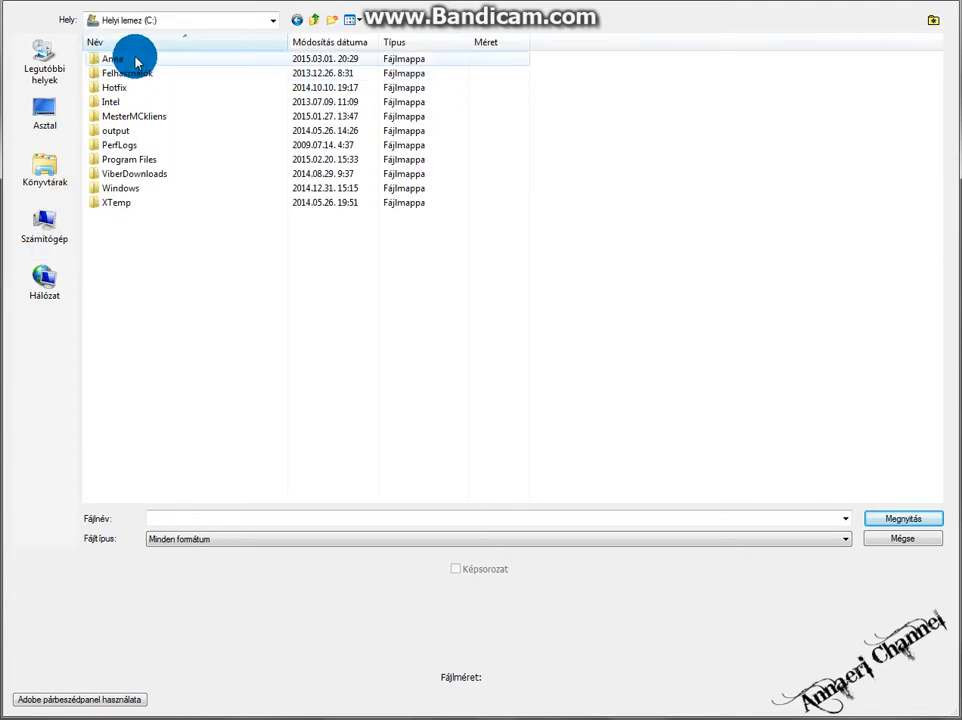
double_click(136, 62)
double_click(128, 64)
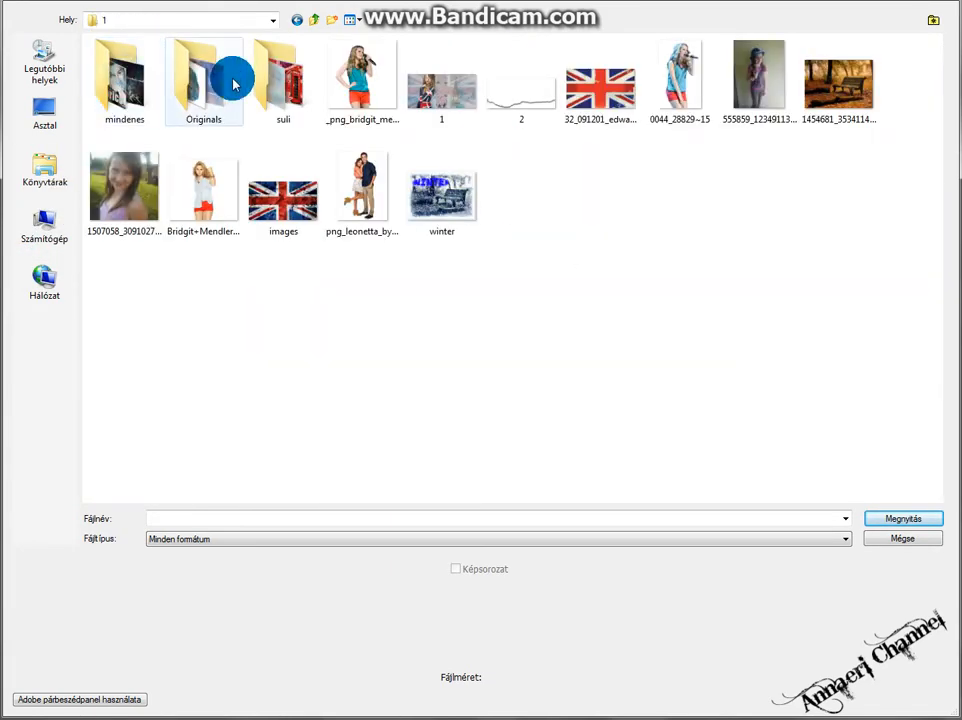
double_click(258, 79)
double_click(129, 67)
double_click(118, 70)
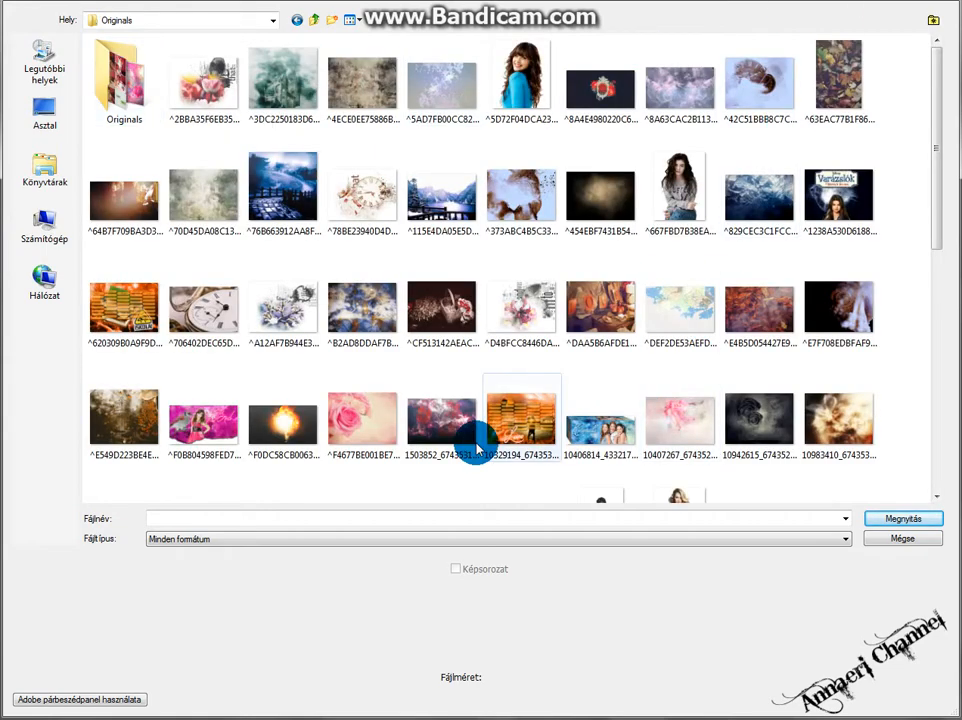
left_click(378, 515)
type("fej")
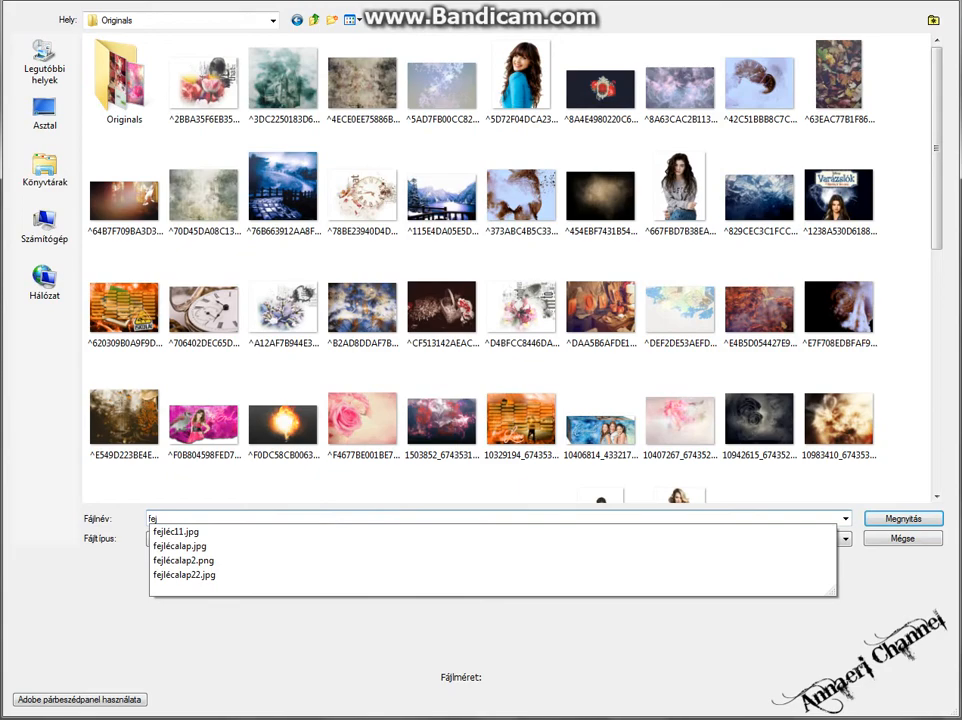
key("Down")
key("Return")
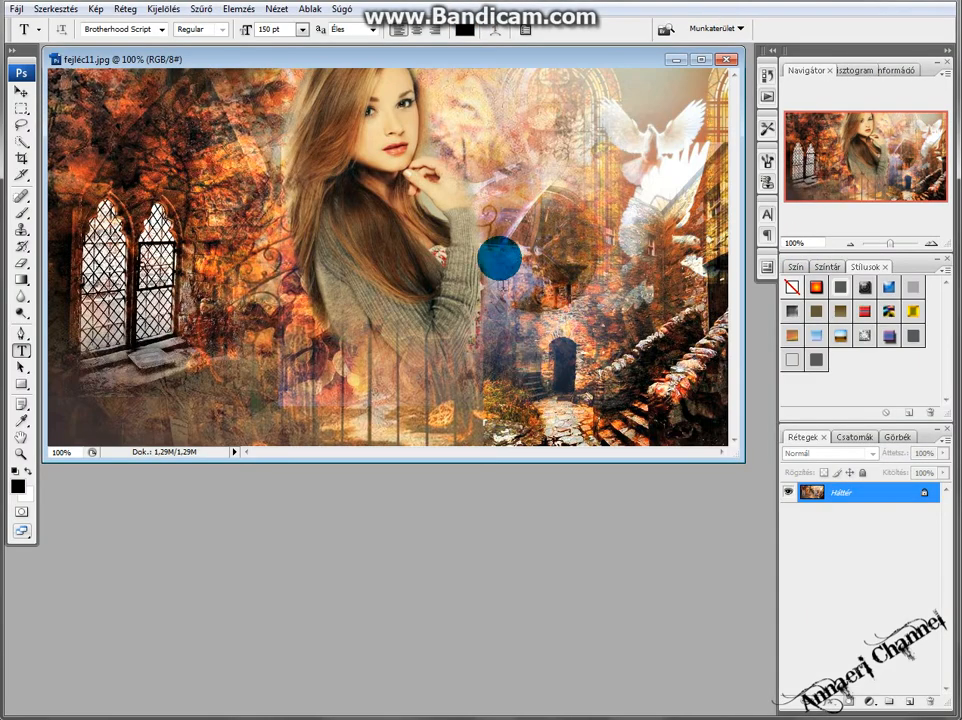
left_click_drag(566, 65, 581, 142)
left_click(712, 137)
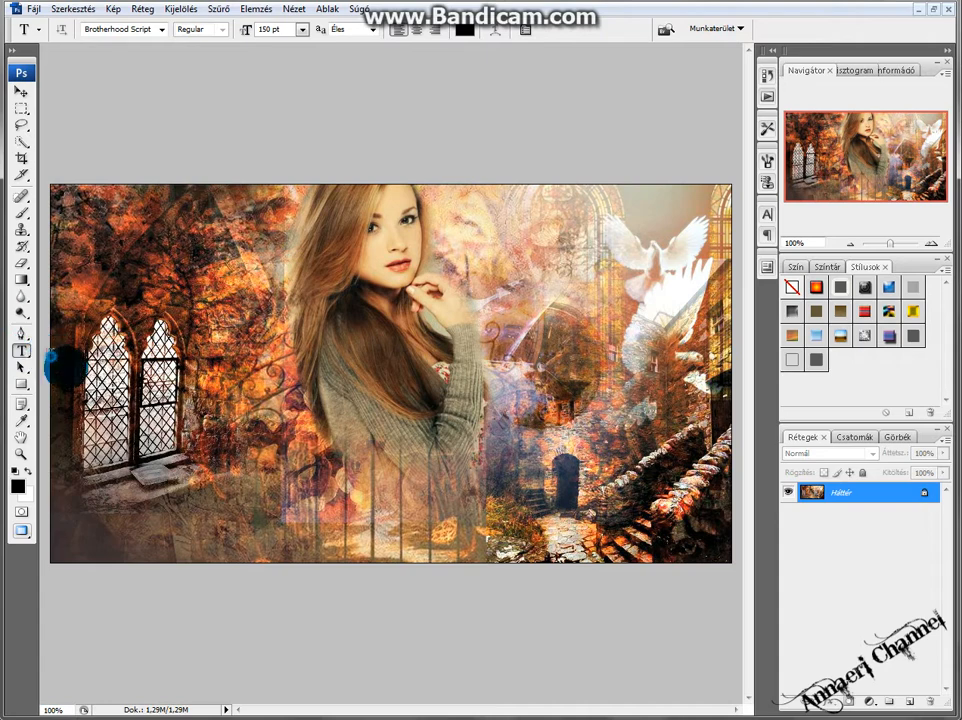
Add a text box across the image's lower half with the word Love in Brotherhood Script 150 pt, coloured orange ff8a00.
left_click_drag(51, 356, 731, 551)
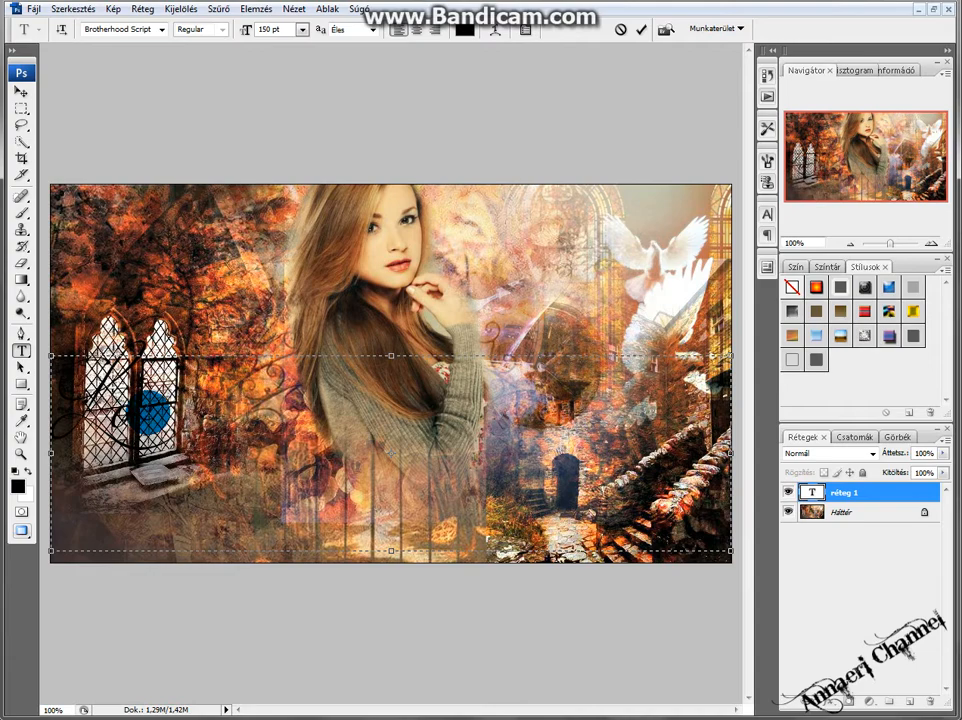
left_click_drag(175, 440, 45, 423)
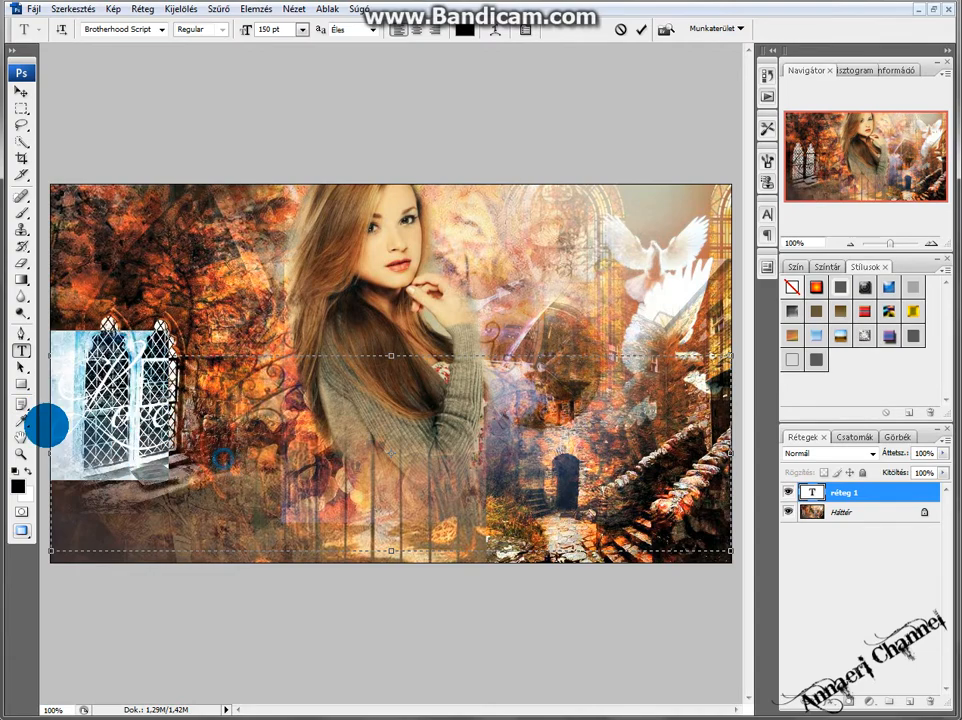
left_click(483, 30)
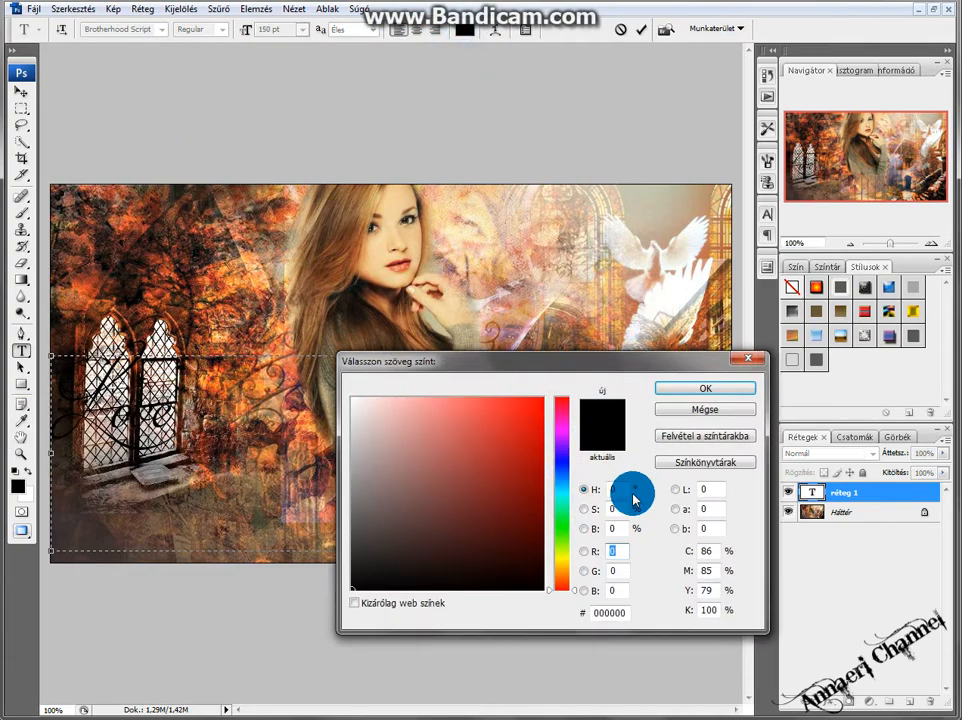
mouse_move(563, 575)
left_mouse_down()
mouse_move(558, 569)
mouse_move(566, 578)
left_mouse_up()
mouse_move(492, 494)
left_mouse_down()
mouse_move(541, 449)
mouse_move(541, 464)
mouse_move(522, 413)
mouse_move(620, 393)
left_mouse_up()
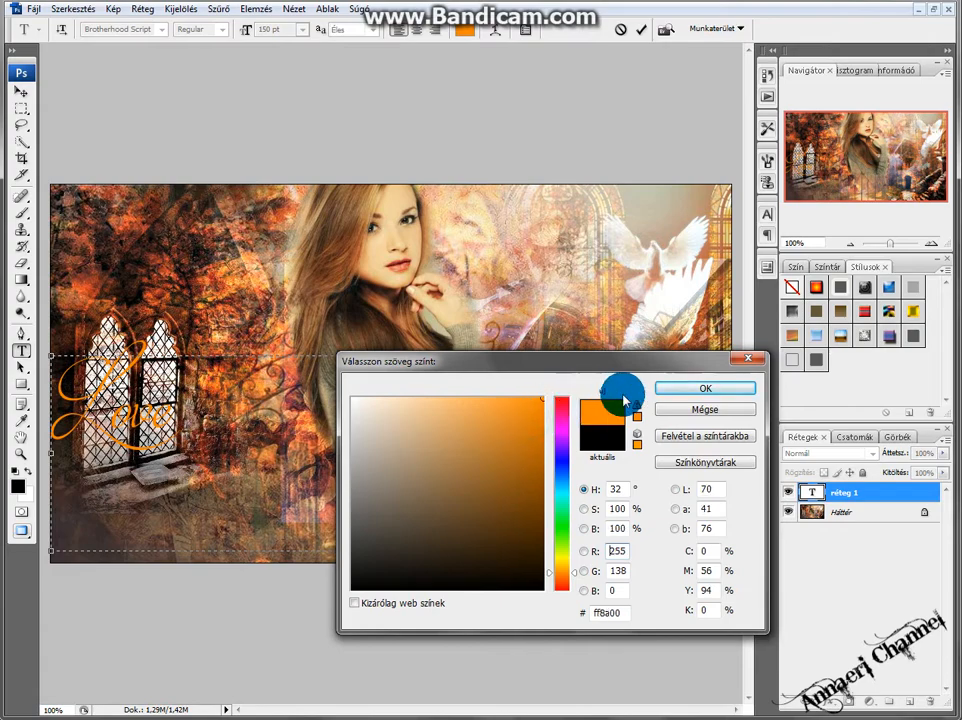
left_click(705, 388)
Move the Love text down toward the lower centre of the image.
left_click(20, 91)
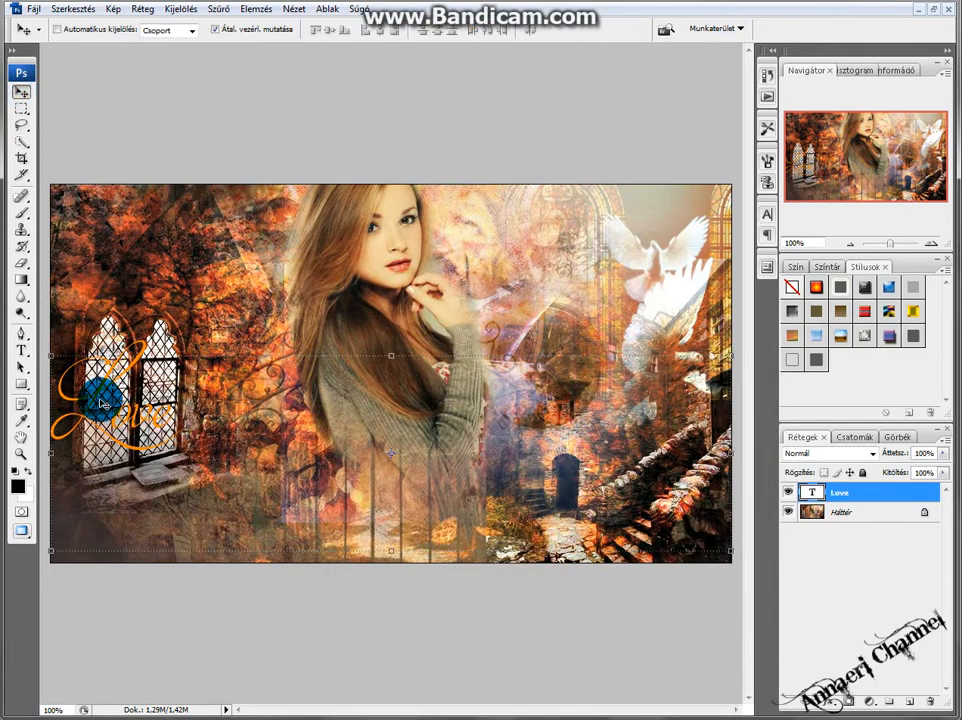
left_click_drag(97, 397, 390, 500)
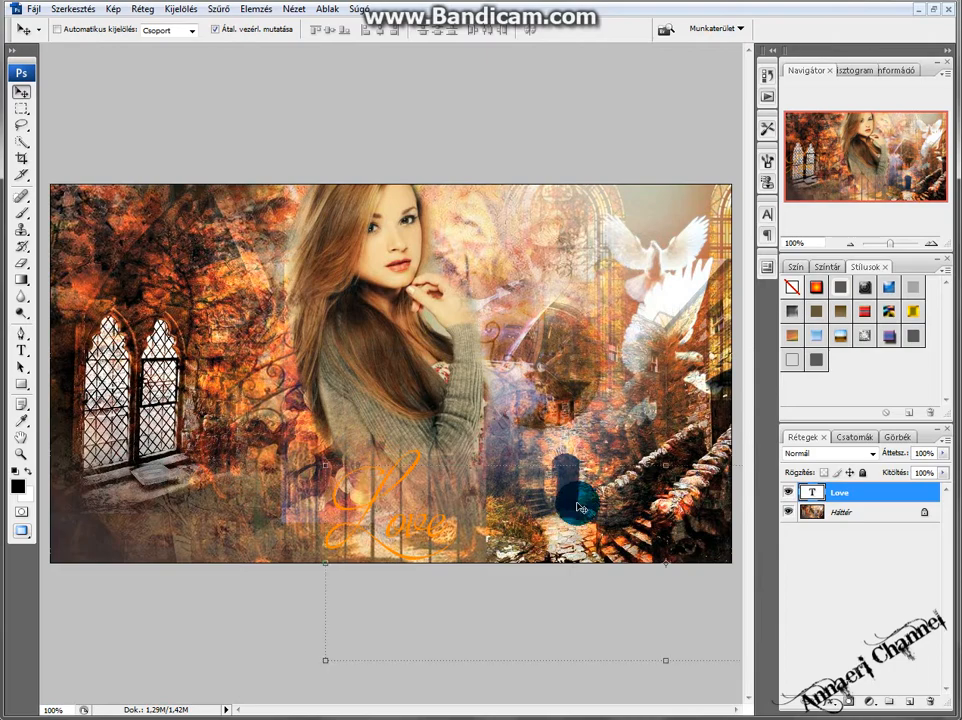
Open the blending options of the Love layer and apply a Drop Shadow effect.
right_click(864, 490)
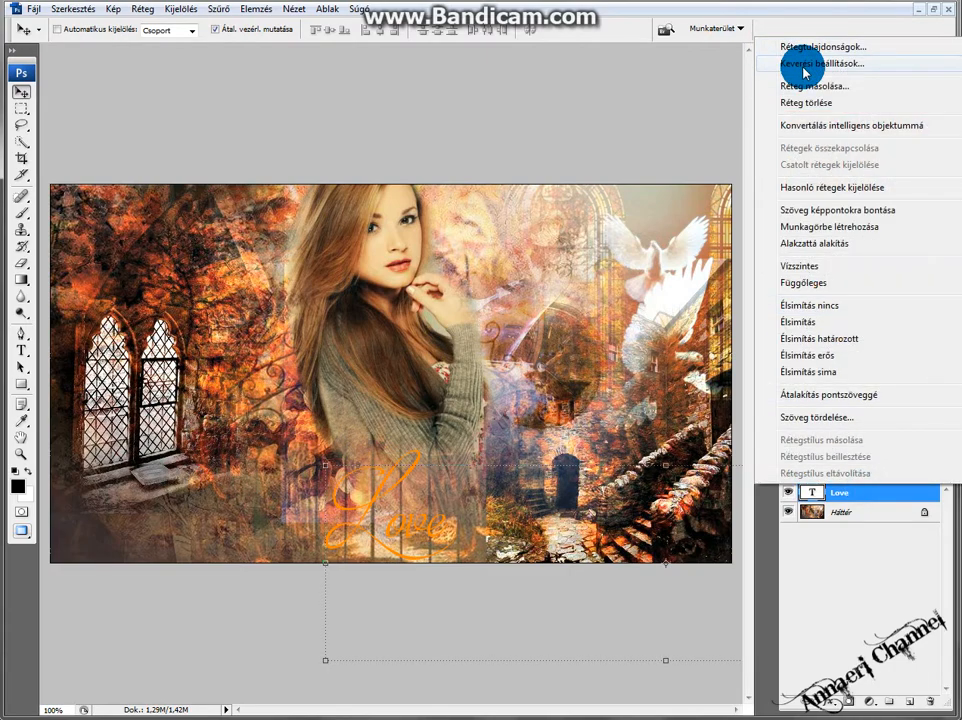
left_click(805, 72)
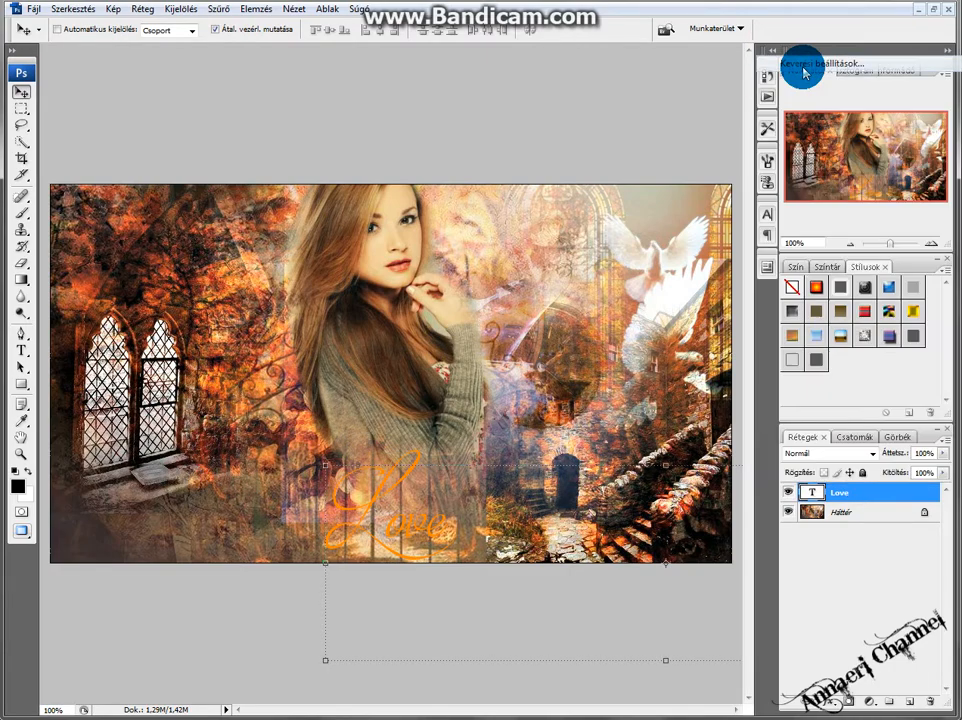
left_click(479, 118)
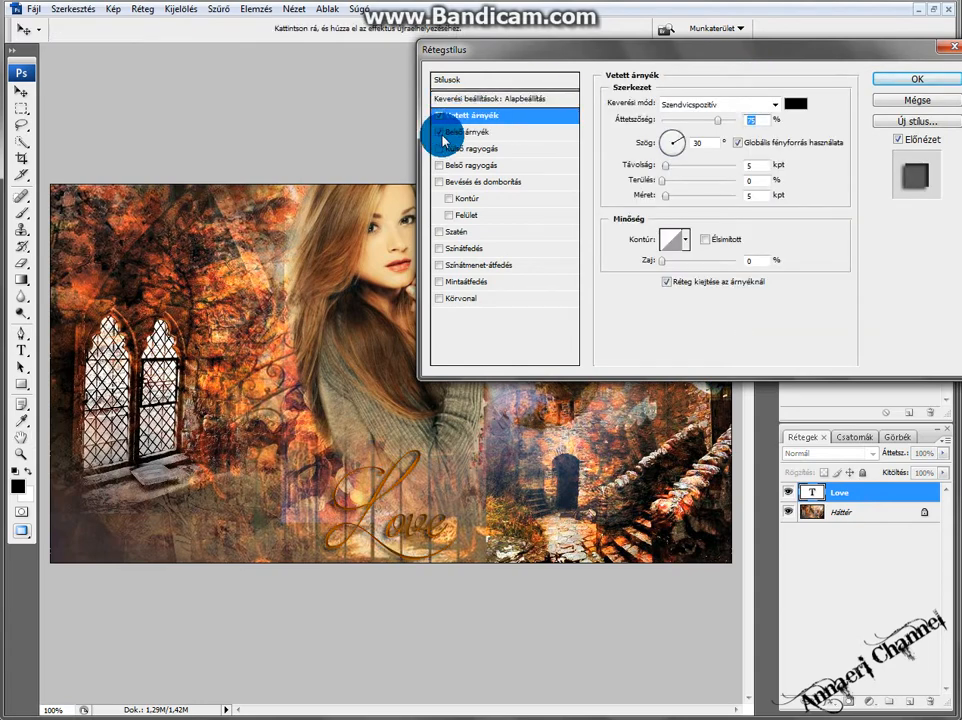
left_click(440, 134)
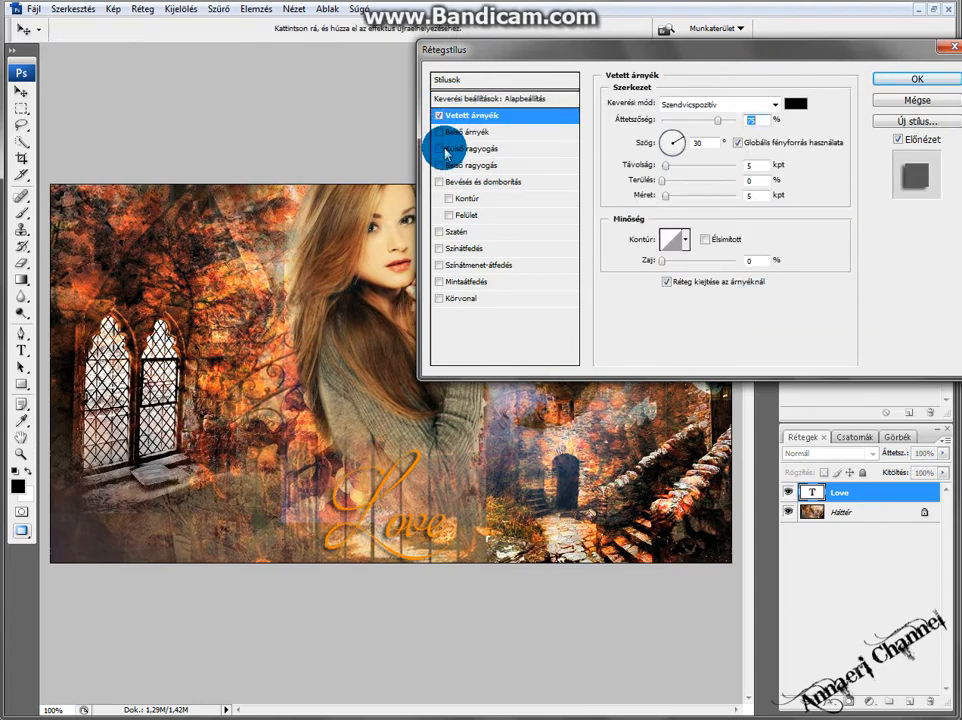
Add Bevel and Emboss with Contour to the text after briefly trying Inner Glow.
left_click(446, 168)
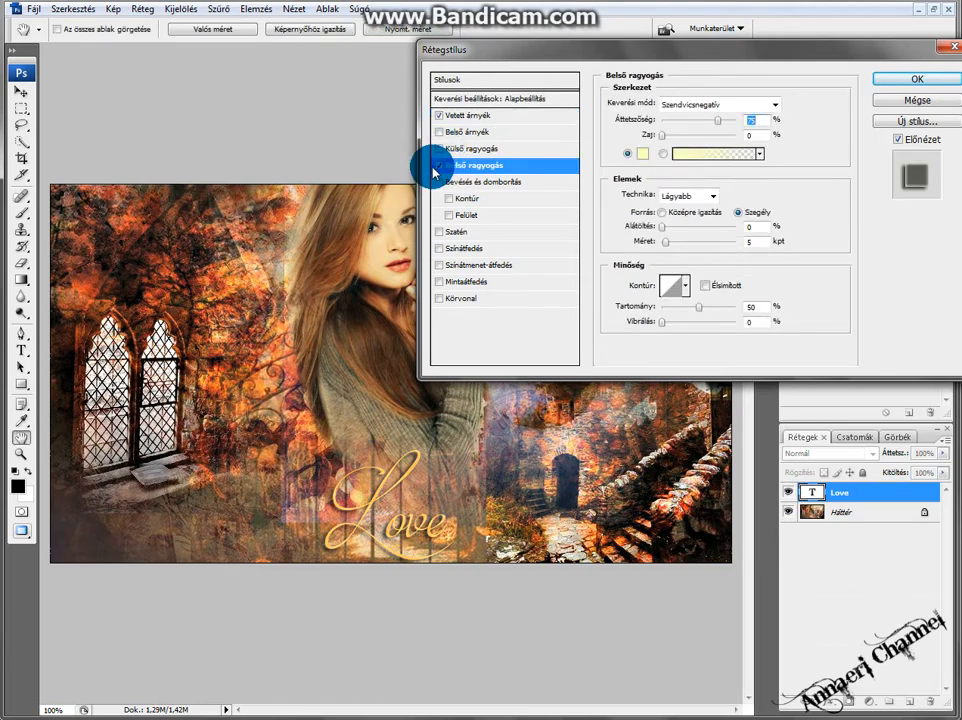
left_click(438, 166)
left_click(438, 183)
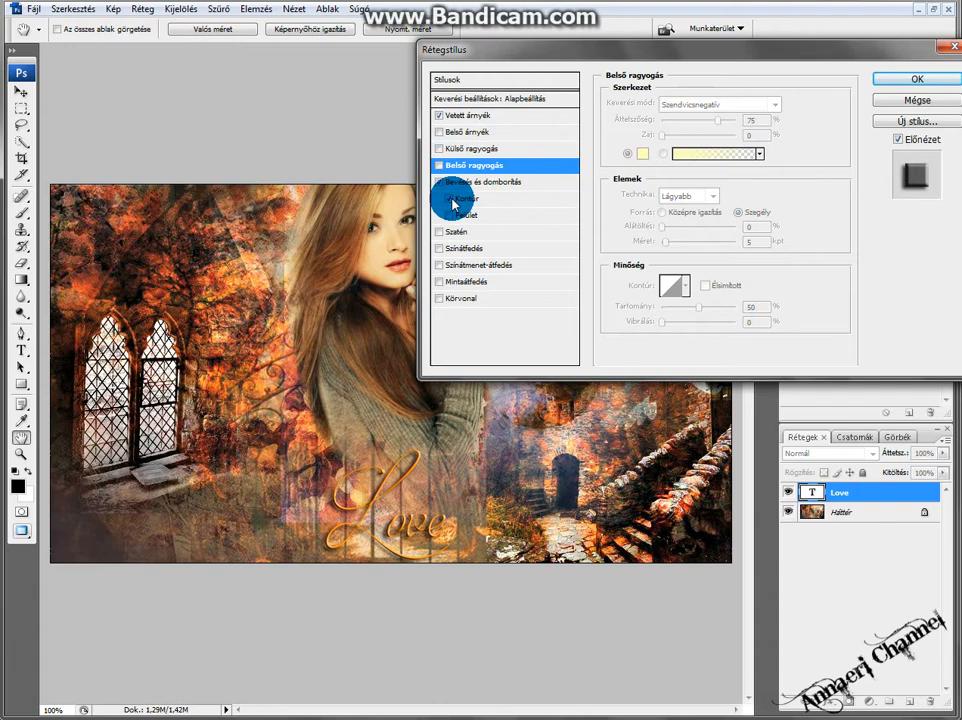
left_click(450, 199)
left_click(439, 232)
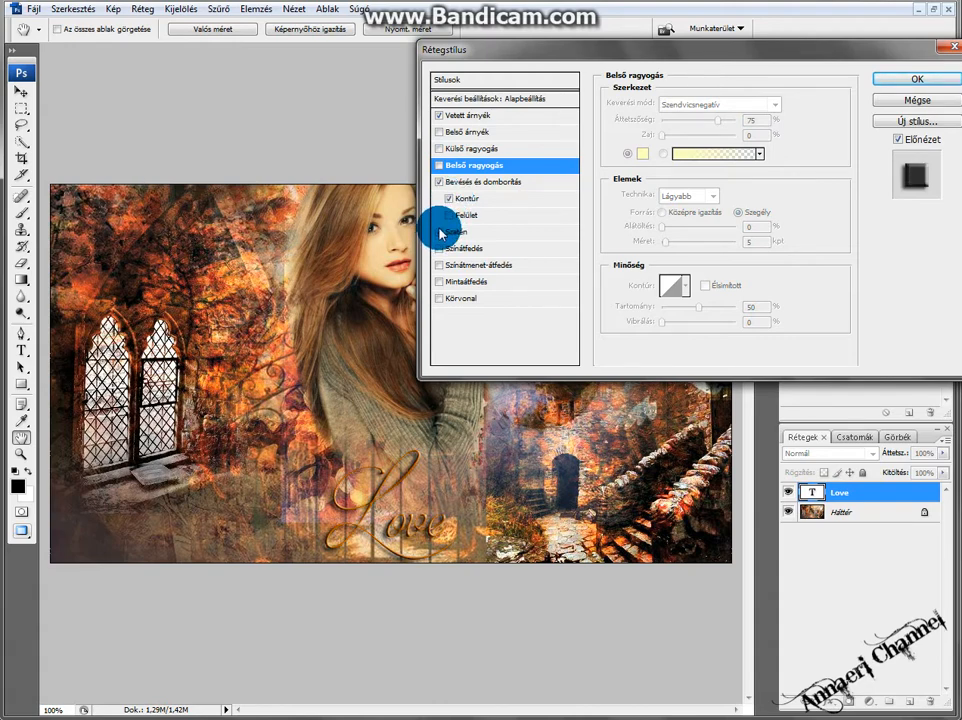
left_click(439, 232)
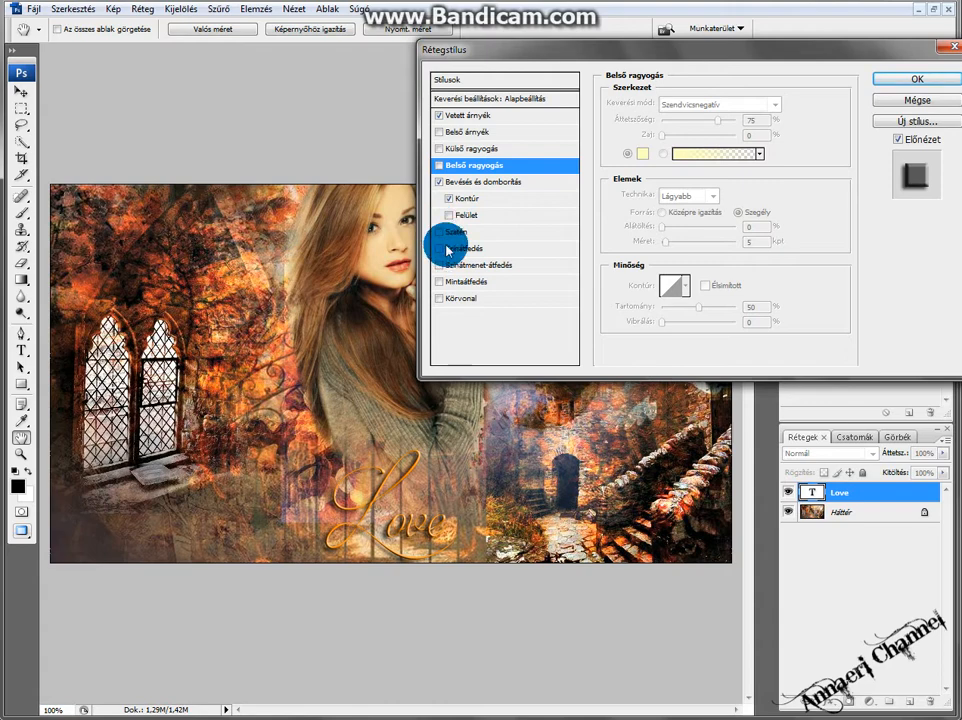
left_click(469, 249)
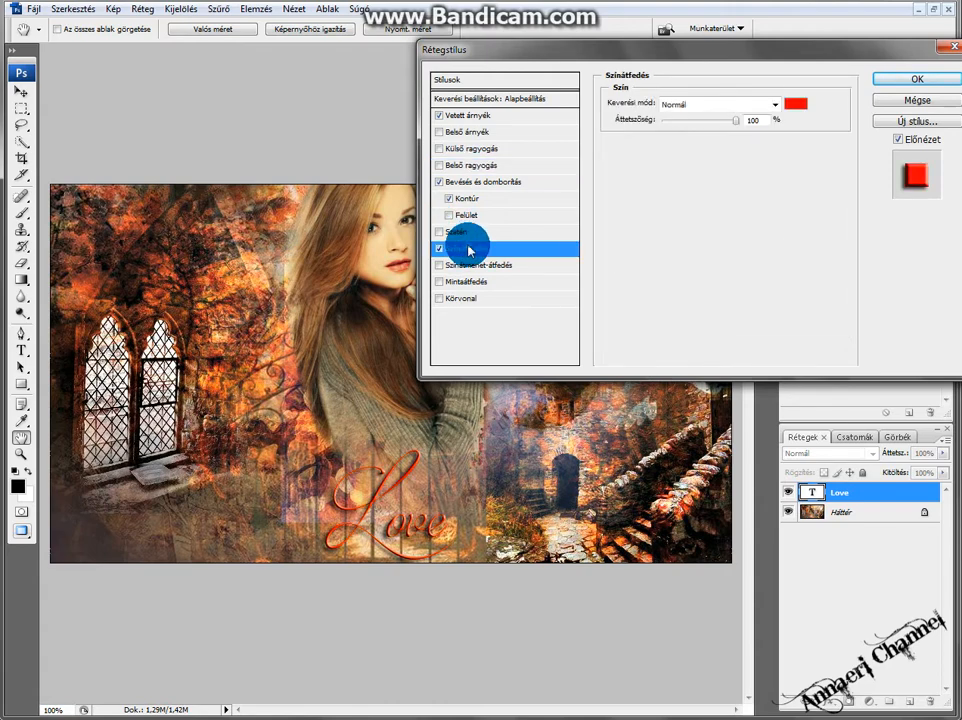
left_click(439, 249)
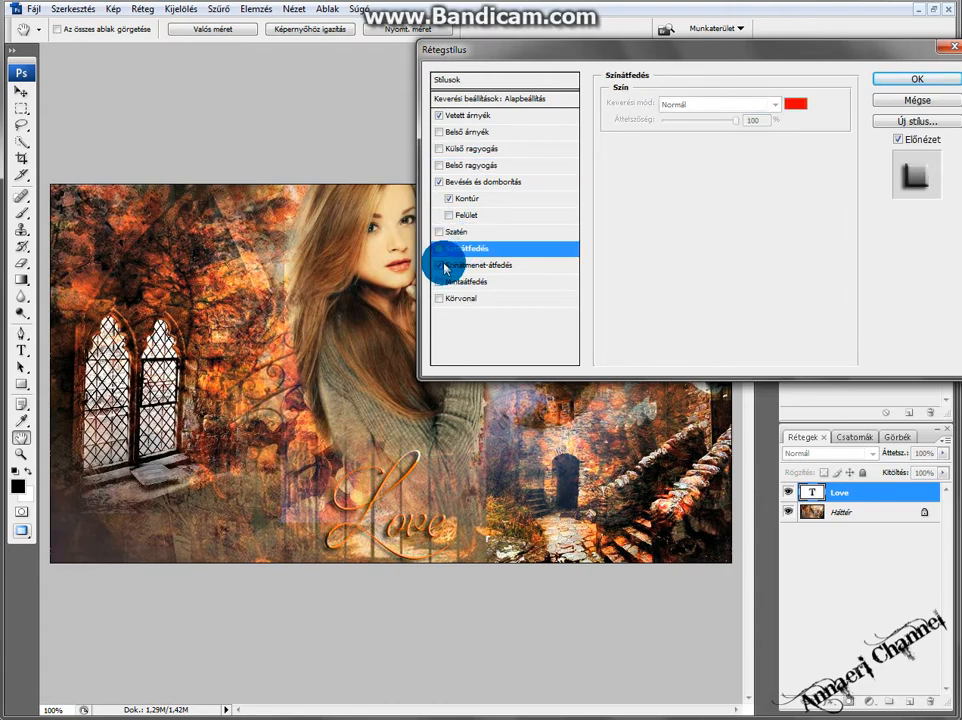
Enable Gradient Overlay on the text and choose a preset gradient in the gradient editor.
left_click(444, 265)
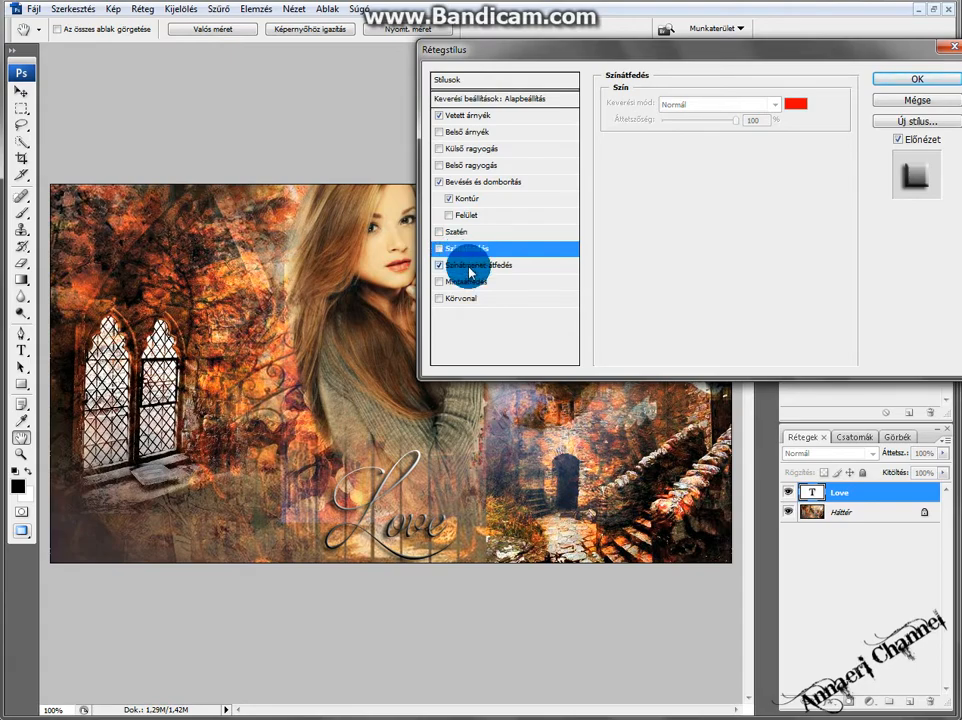
left_click(469, 268)
left_click(704, 135)
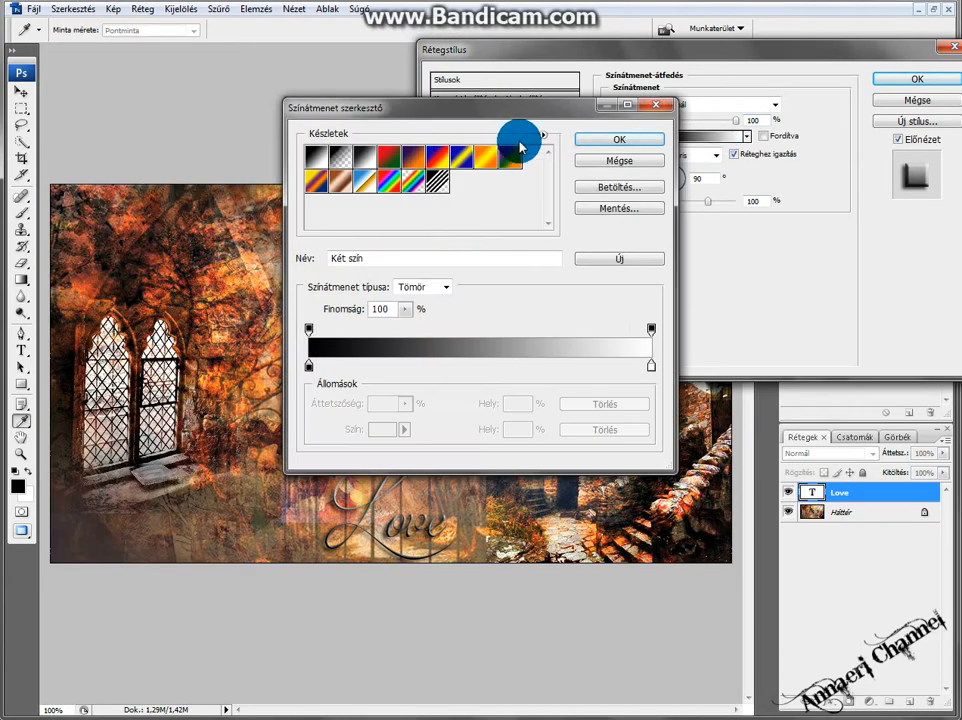
left_click(340, 157)
left_click(619, 140)
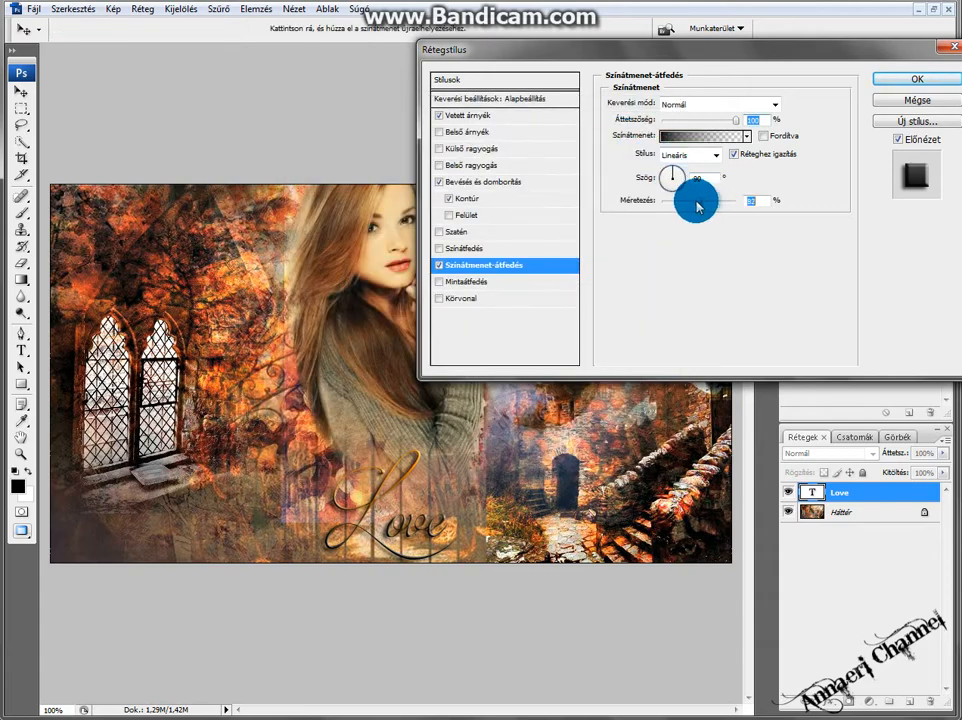
Set the gradient overlay's scale to 49% and its opacity to 26%.
left_click_drag(670, 201, 670, 202)
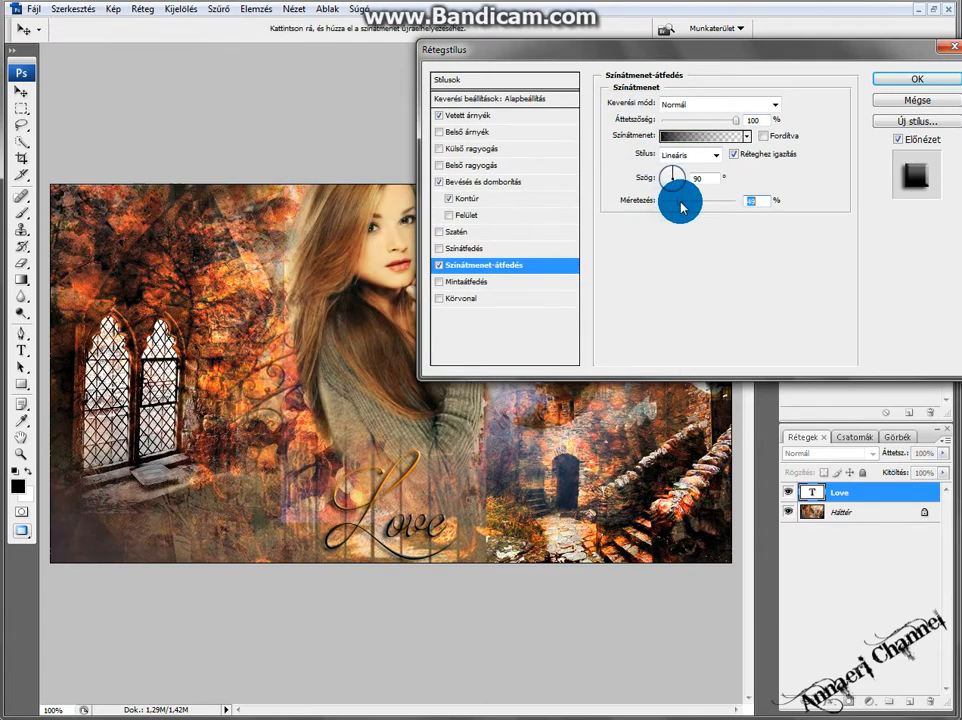
left_click(763, 136)
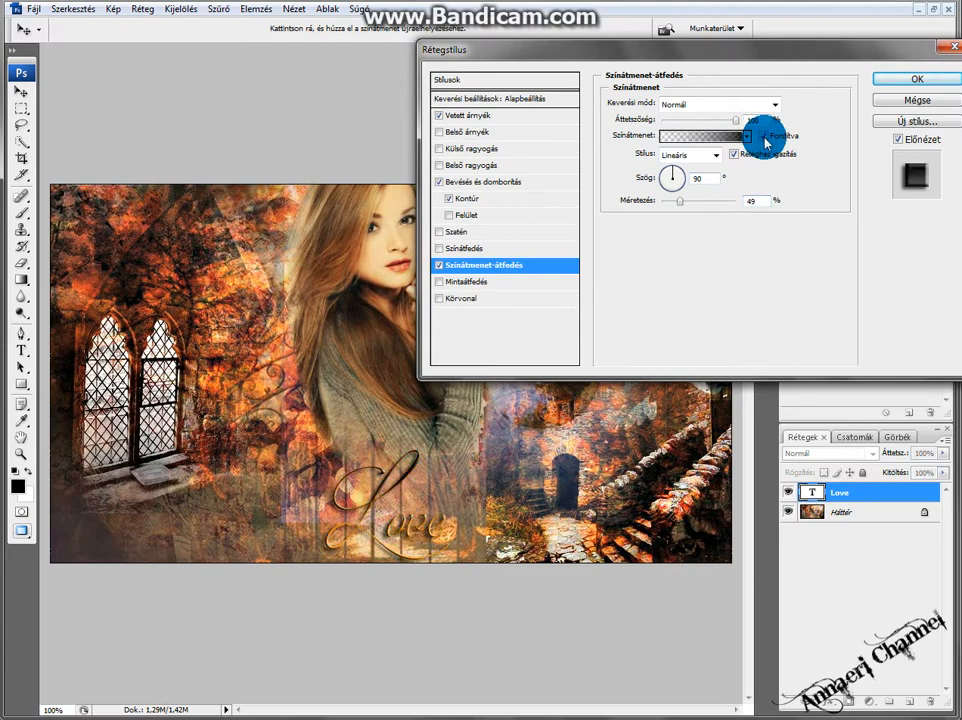
left_click(764, 136)
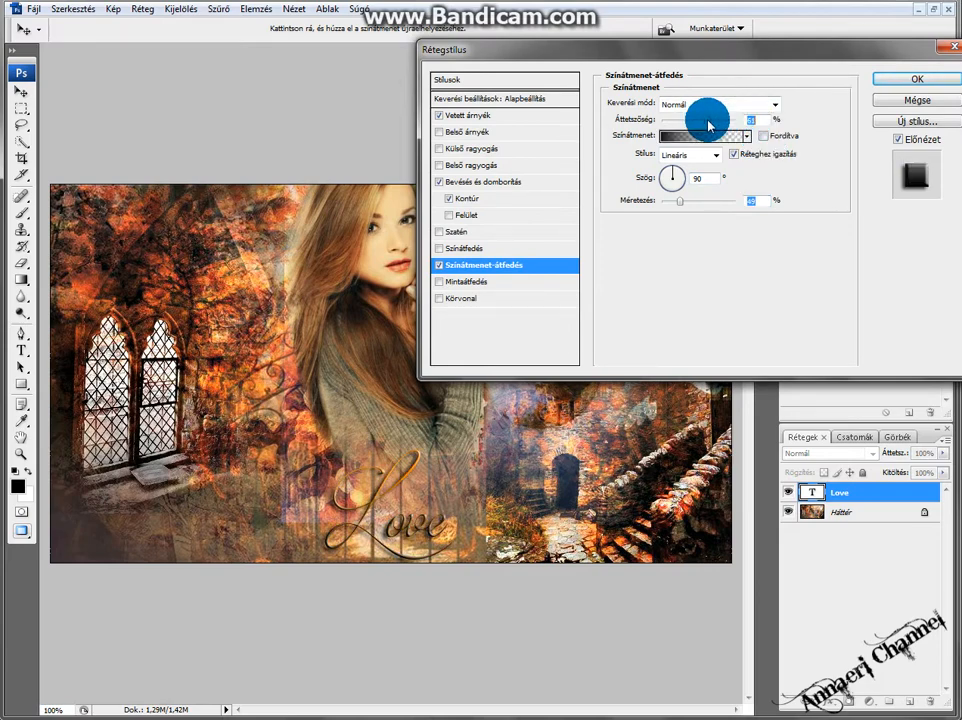
left_click_drag(708, 125, 683, 129)
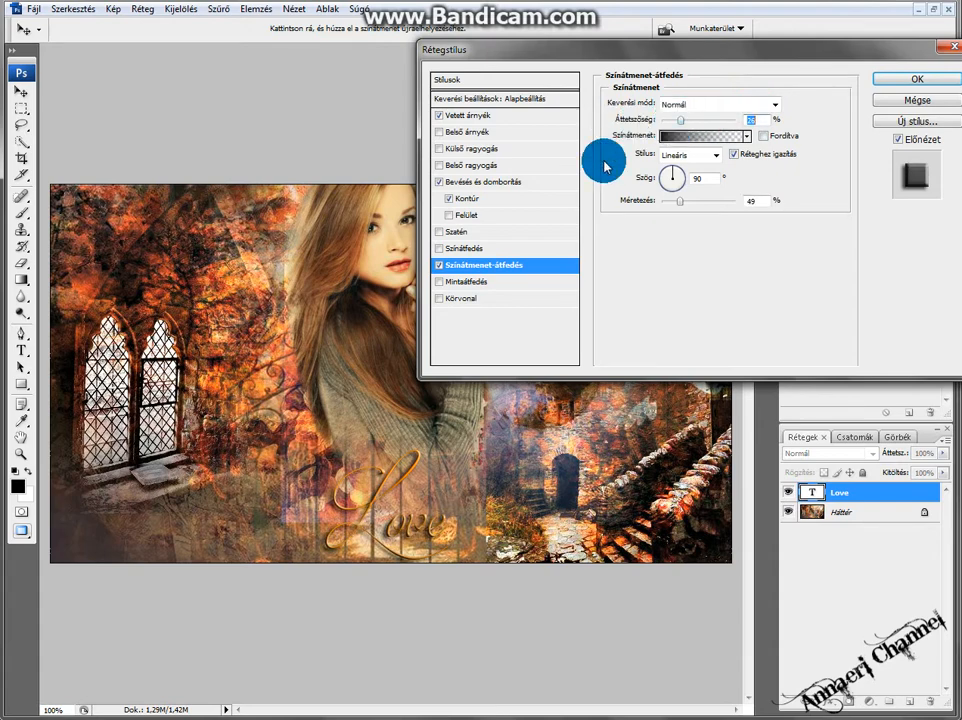
left_click(491, 236)
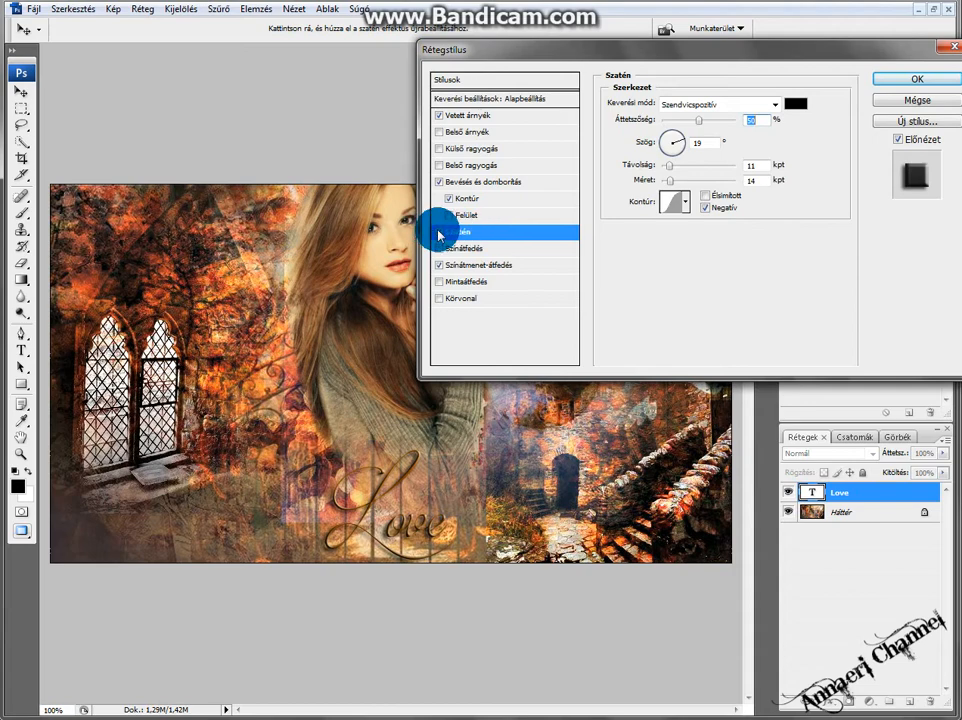
left_click(450, 216)
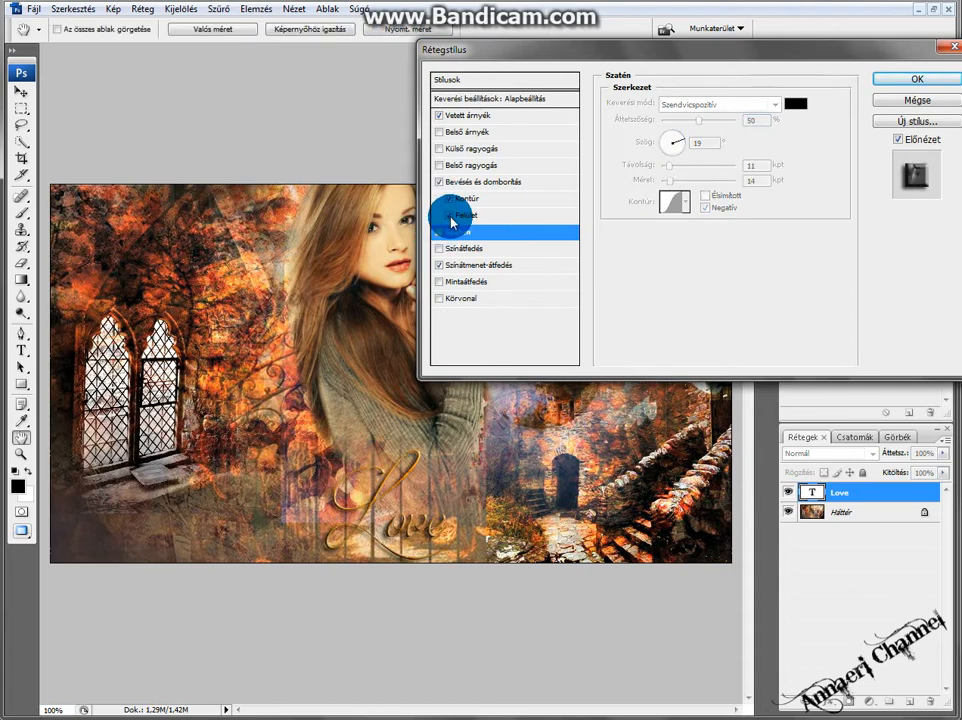
left_click(450, 216)
left_click(455, 150)
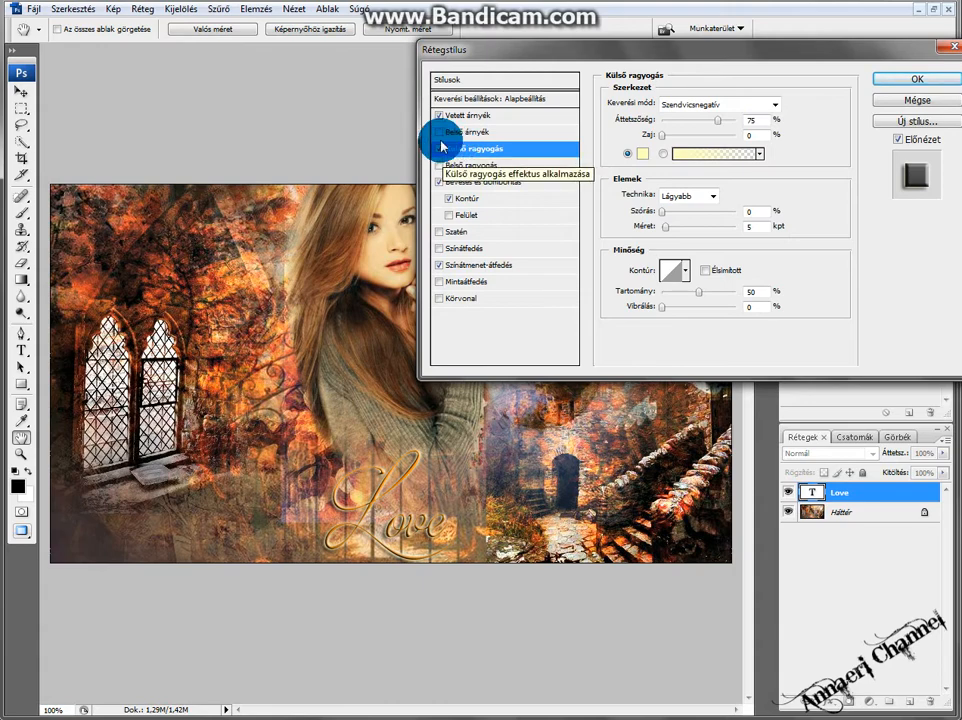
left_click(441, 149)
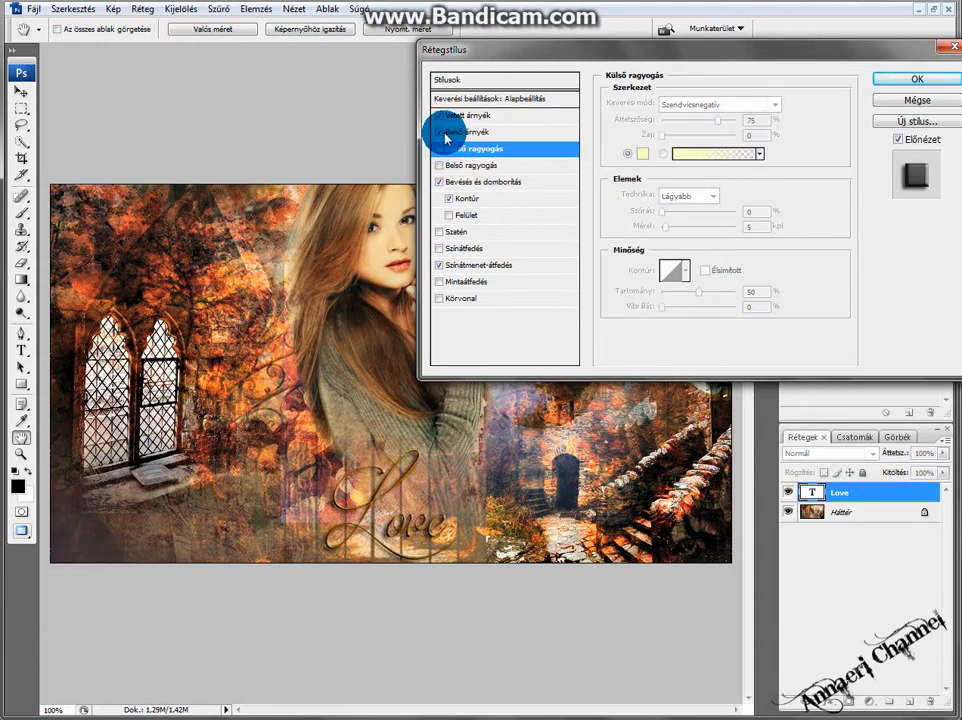
Apply the layer style, then reposition the Love text and enlarge it to about 105%.
left_click(937, 86)
key("v")
left_click_drag(369, 533, 383, 515)
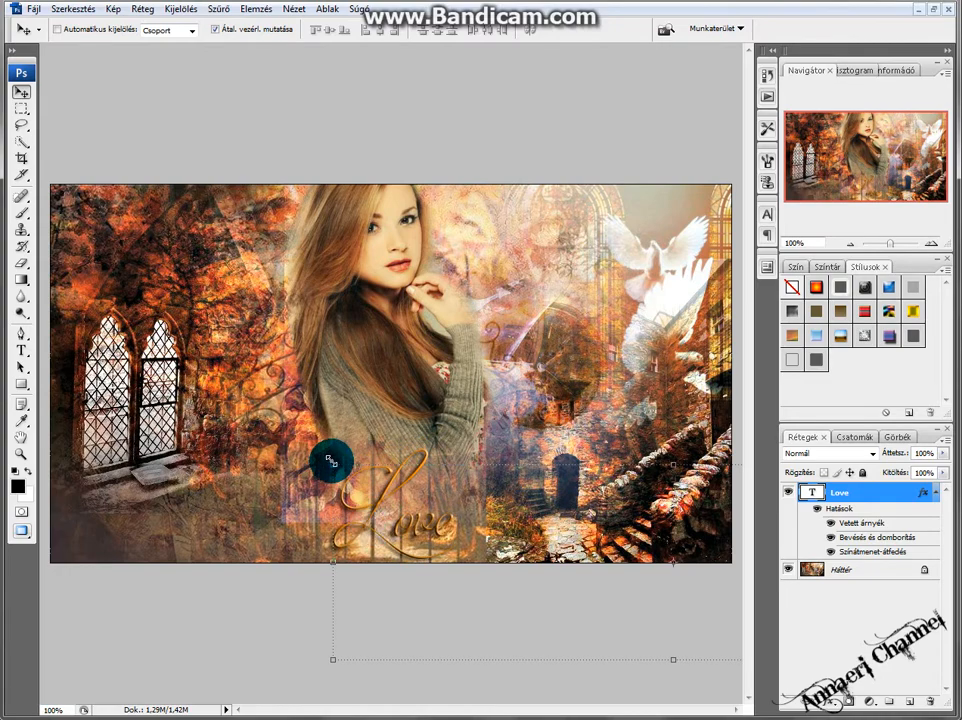
left_click_drag(331, 461, 382, 500)
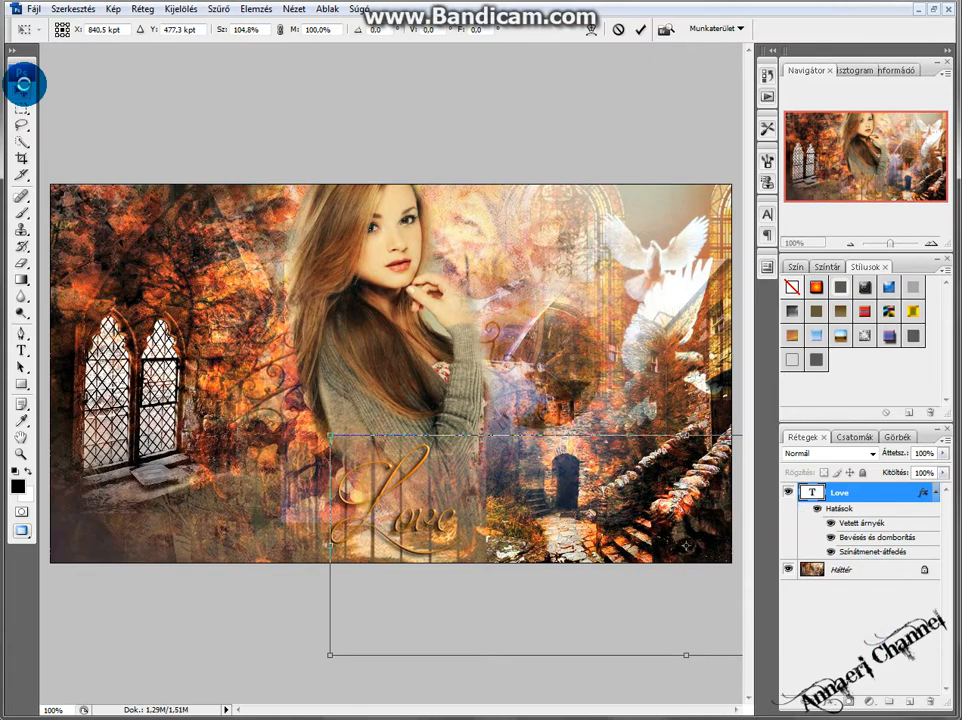
left_click(22, 89)
left_click(387, 266)
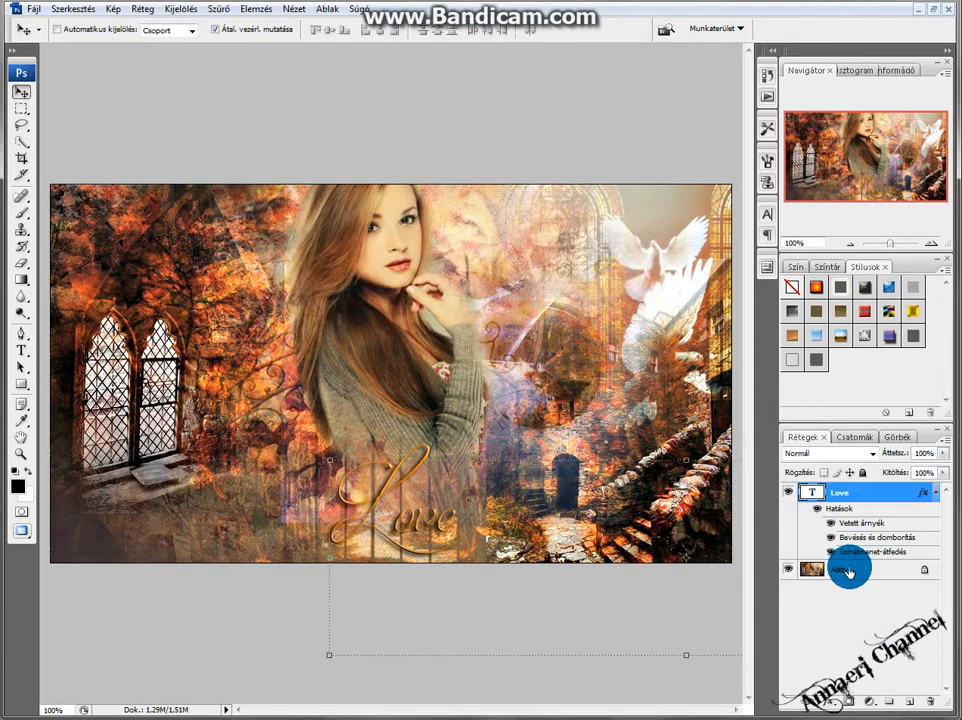
Select the background layer and open its layer context options.
left_click(848, 572)
right_click(848, 570)
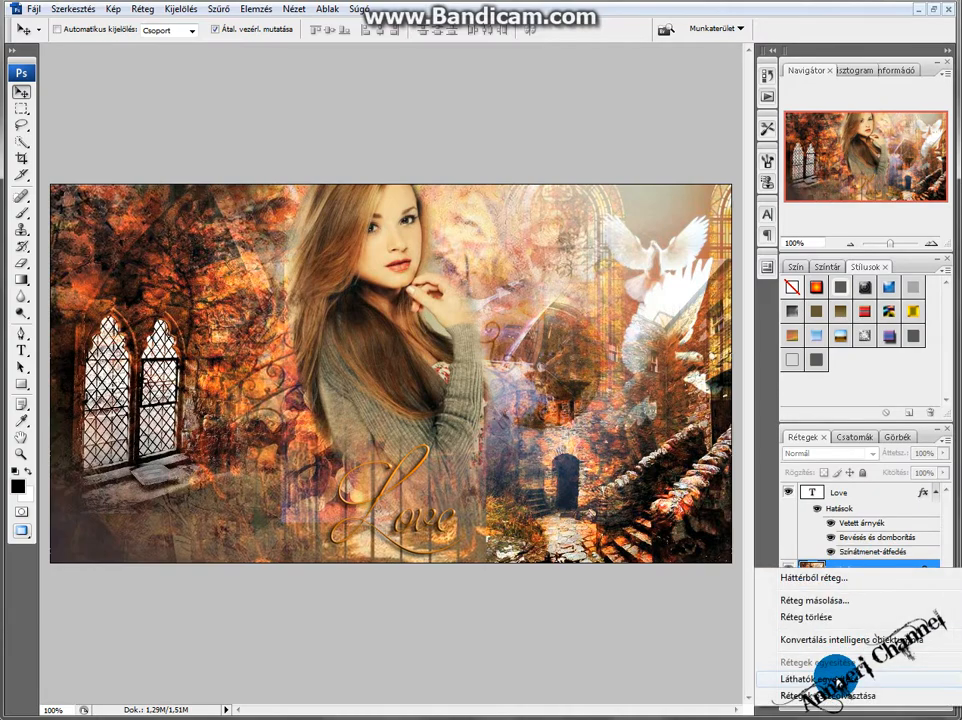